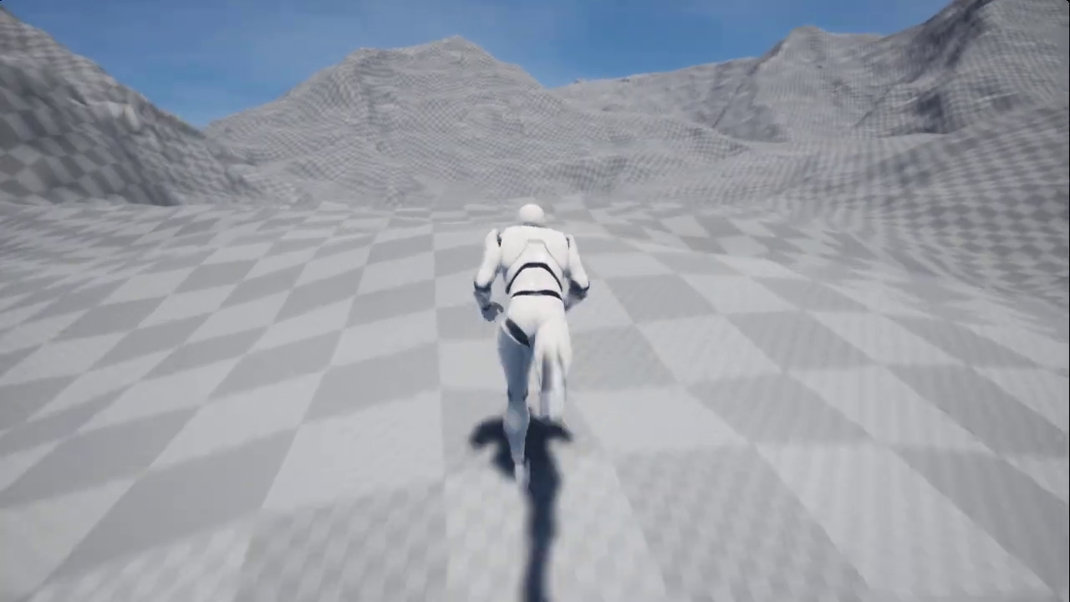
Run the character across the landscape, end the play session and look over the mountain terrain in the perspective viewport.
key("w")
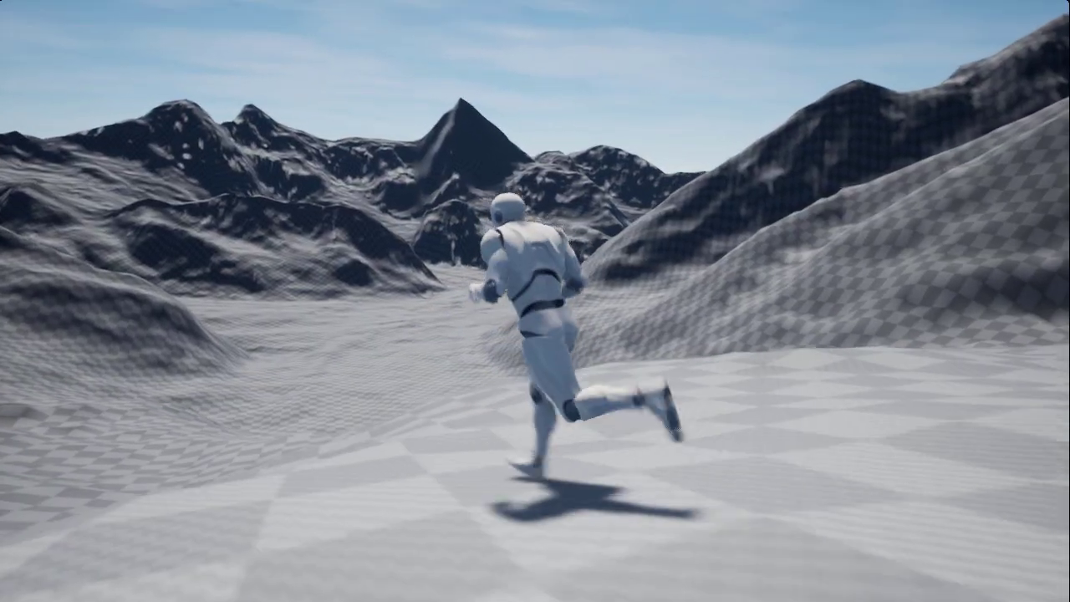
key("Escape")
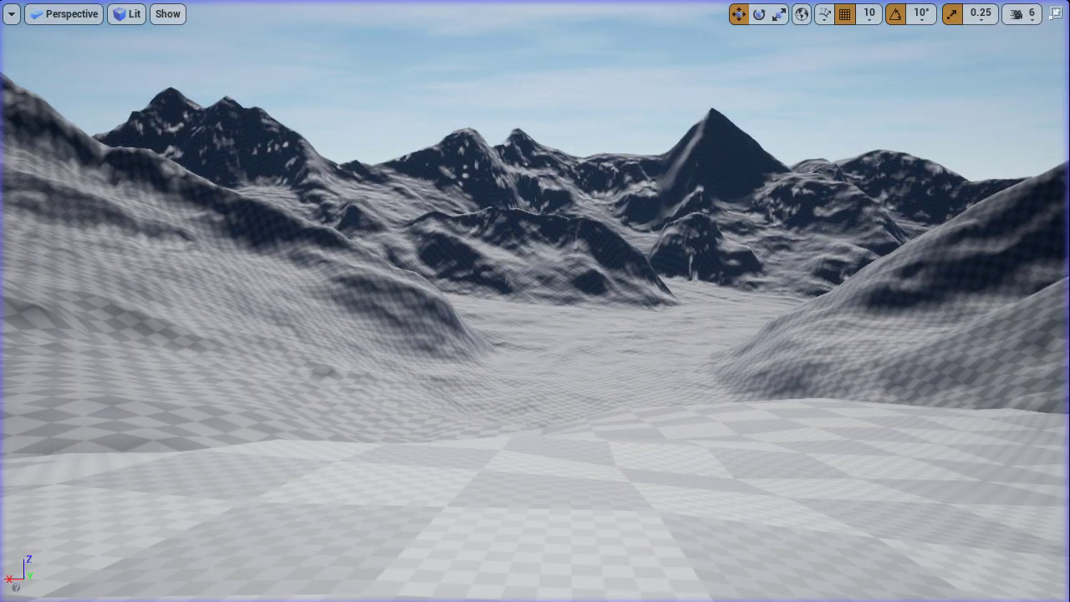
key("w")
key("e")
key("s")
key("w")
key("s")
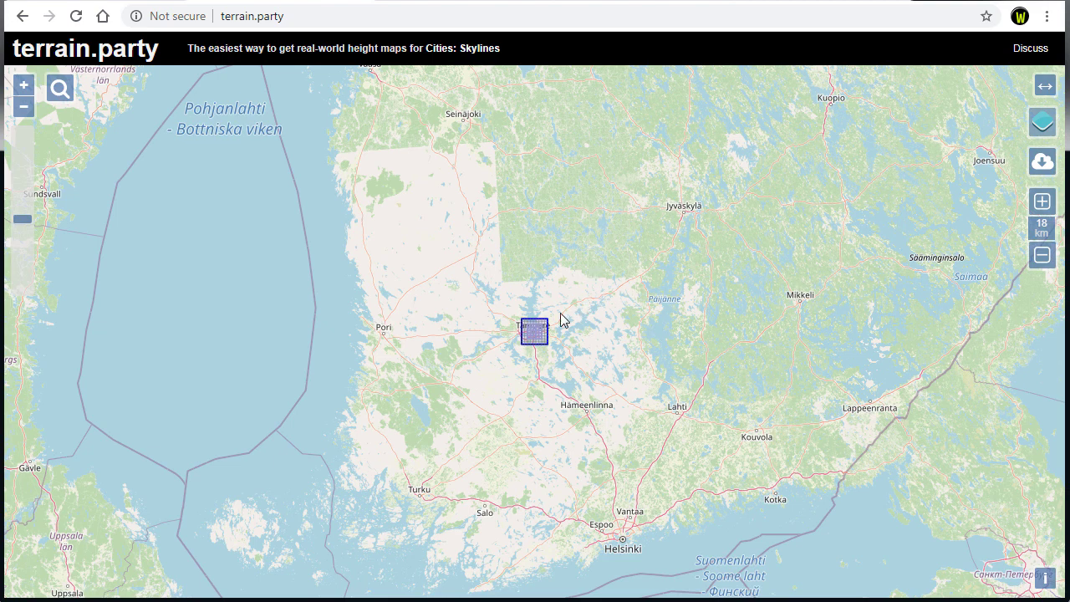
On terrain.party, move the selection square southeast of Tampere and try out the map zoom around it.
left_click_drag(538, 332, 554, 350)
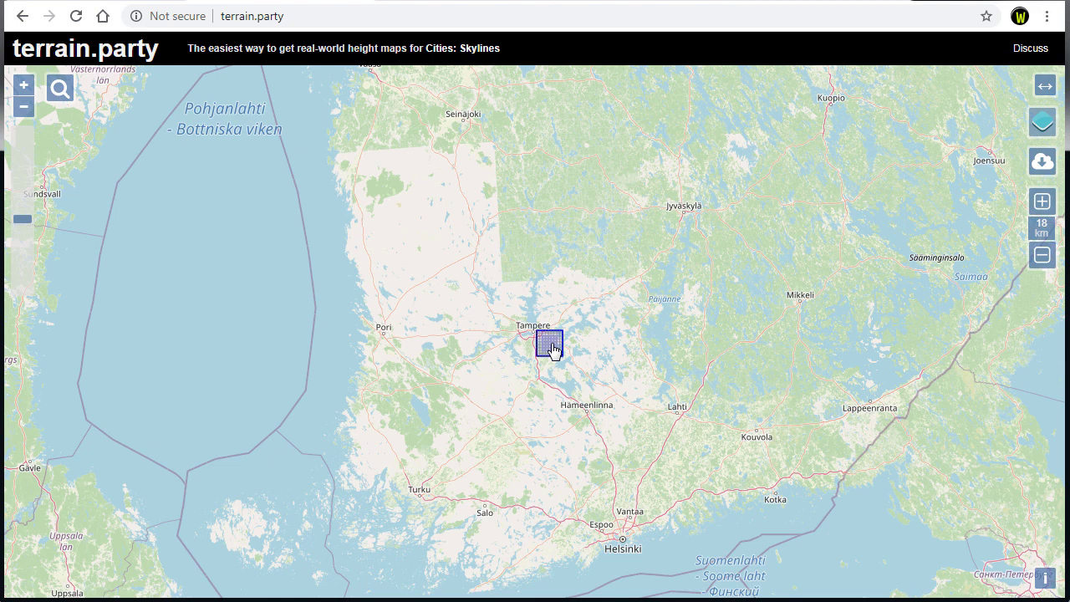
scroll(552, 349, "up", 3)
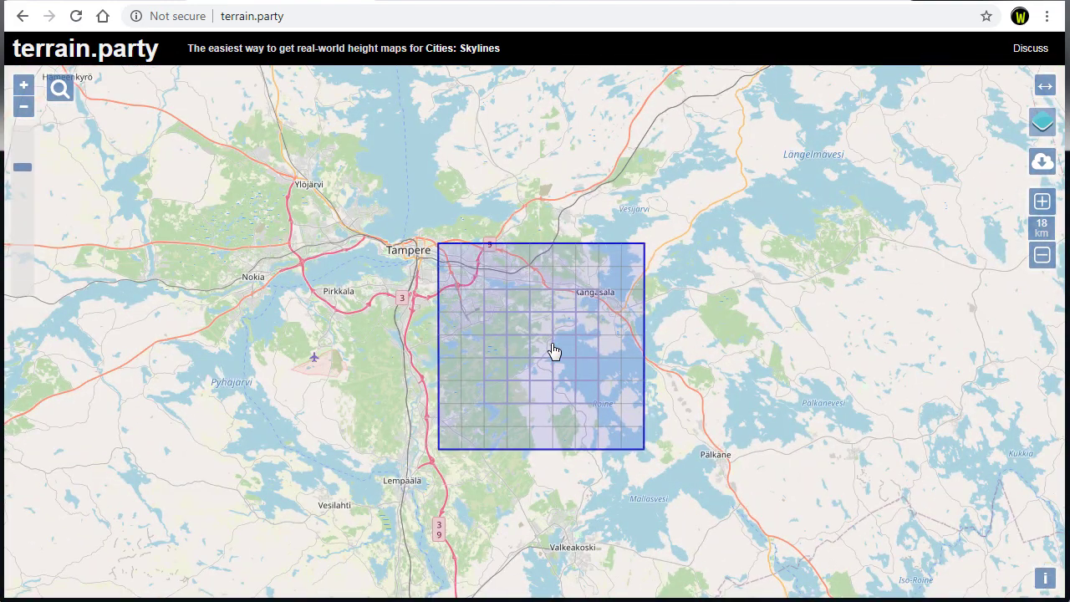
scroll(553, 350, "down", 3)
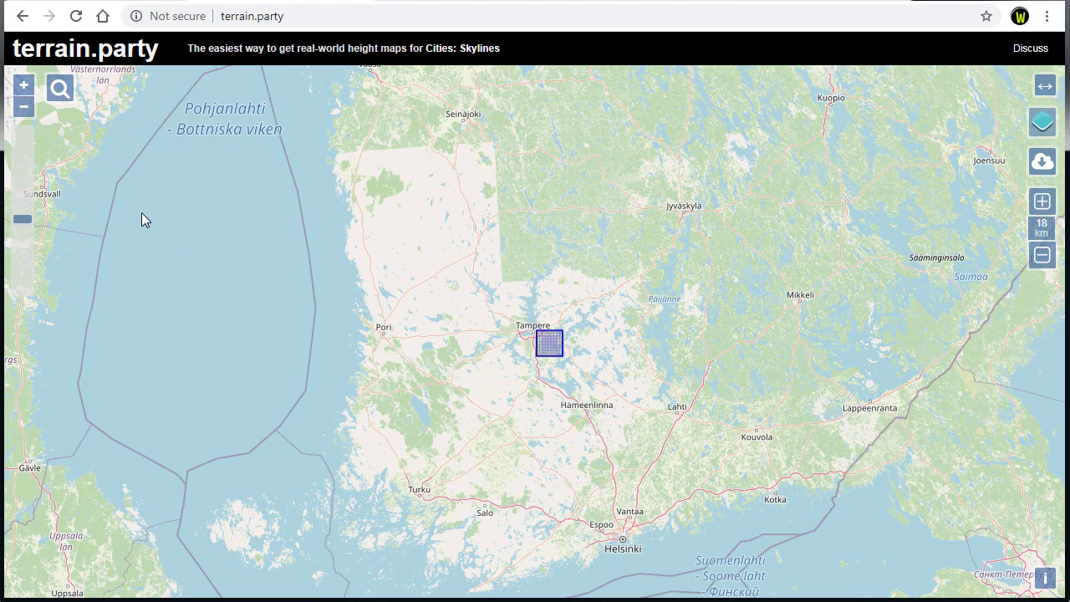
left_click(23, 106)
left_click(23, 106)
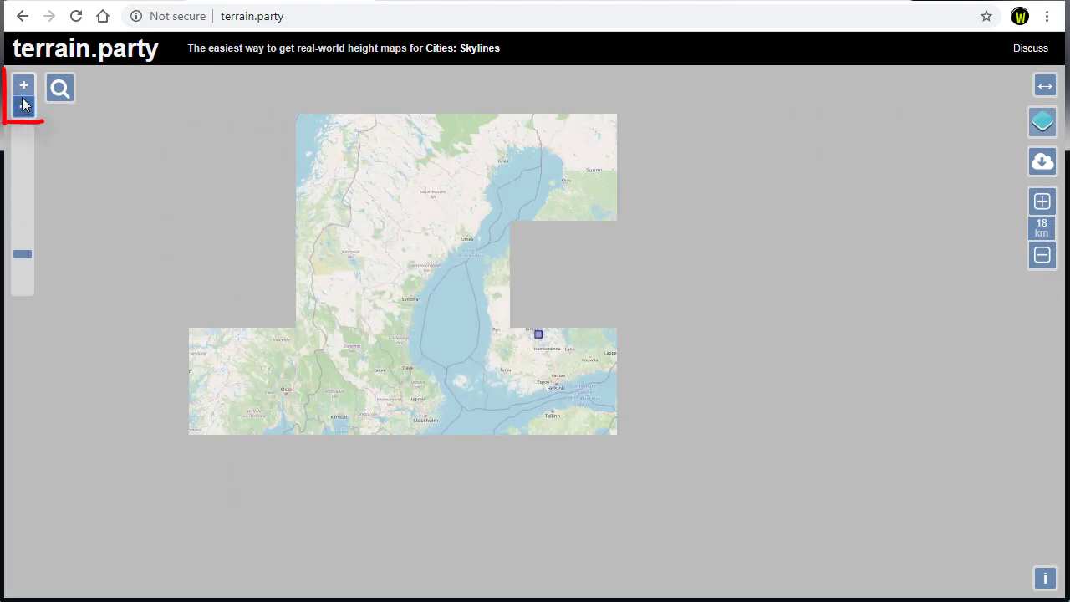
left_click(24, 88)
left_click(24, 87)
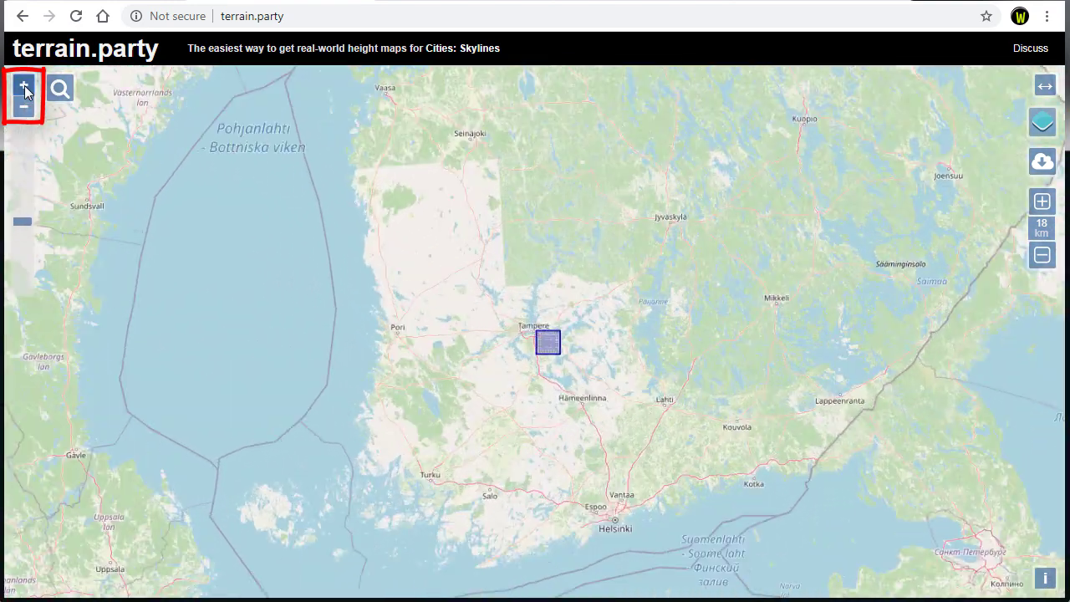
left_click(25, 87)
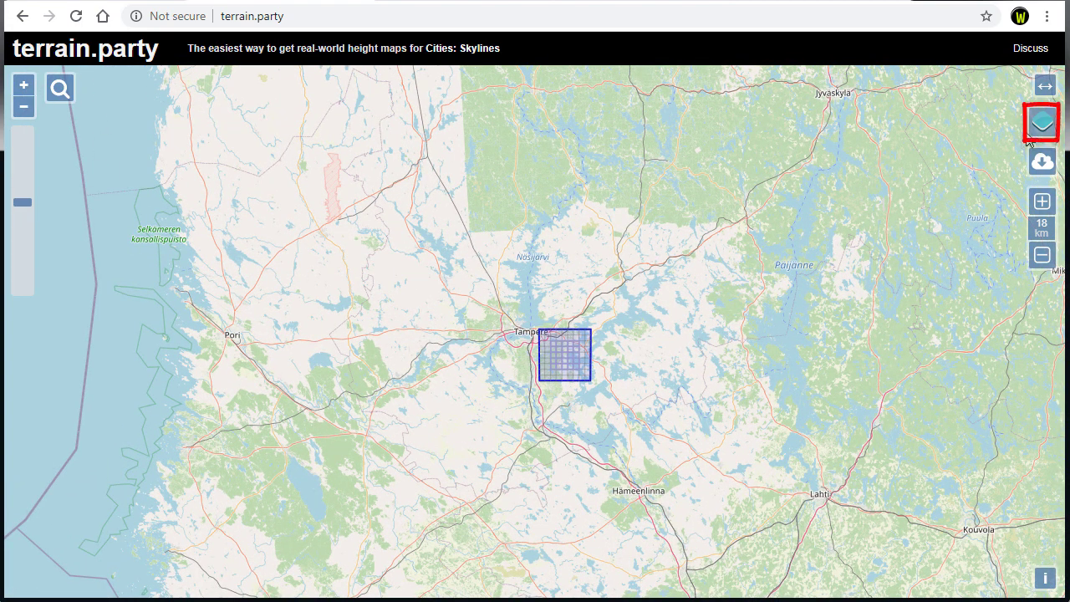
Switch the map view to USGS shaded relief and look for the regions it covers.
mouse_move(1041, 125)
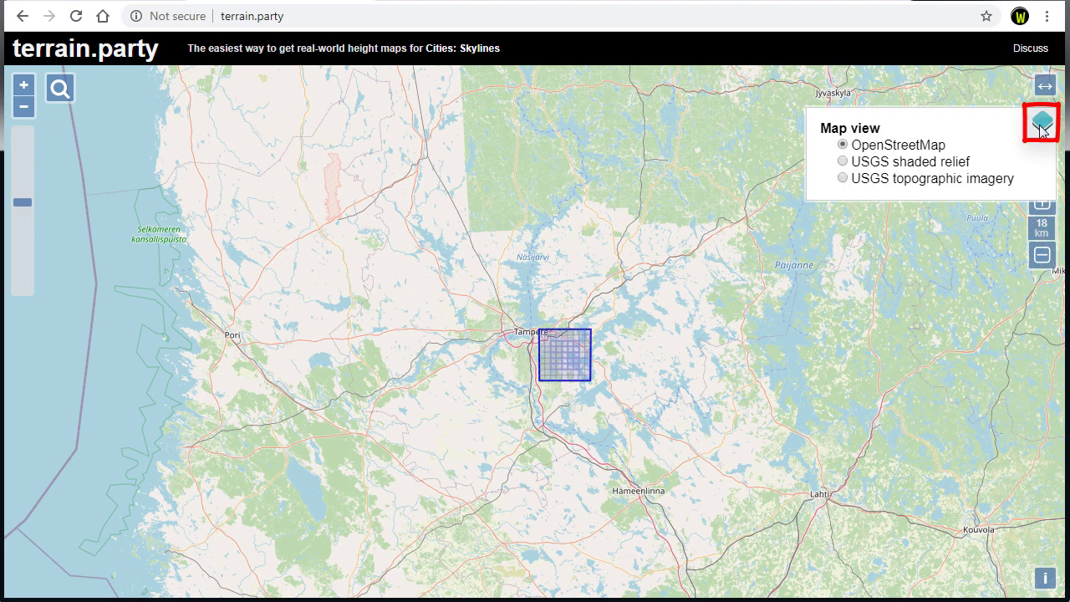
left_click(909, 167)
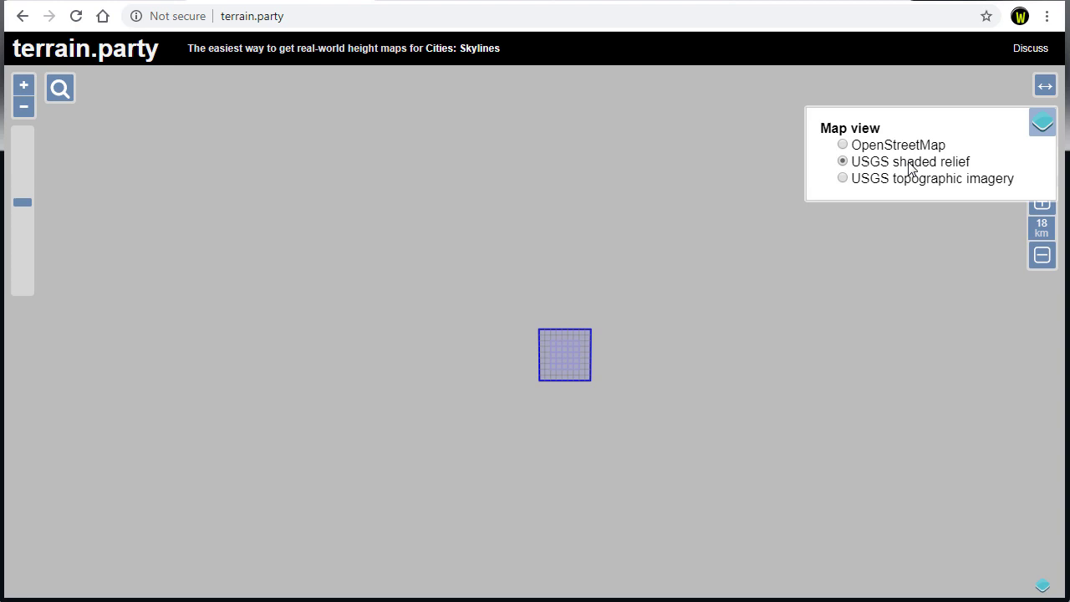
scroll(581, 366, "down", 3)
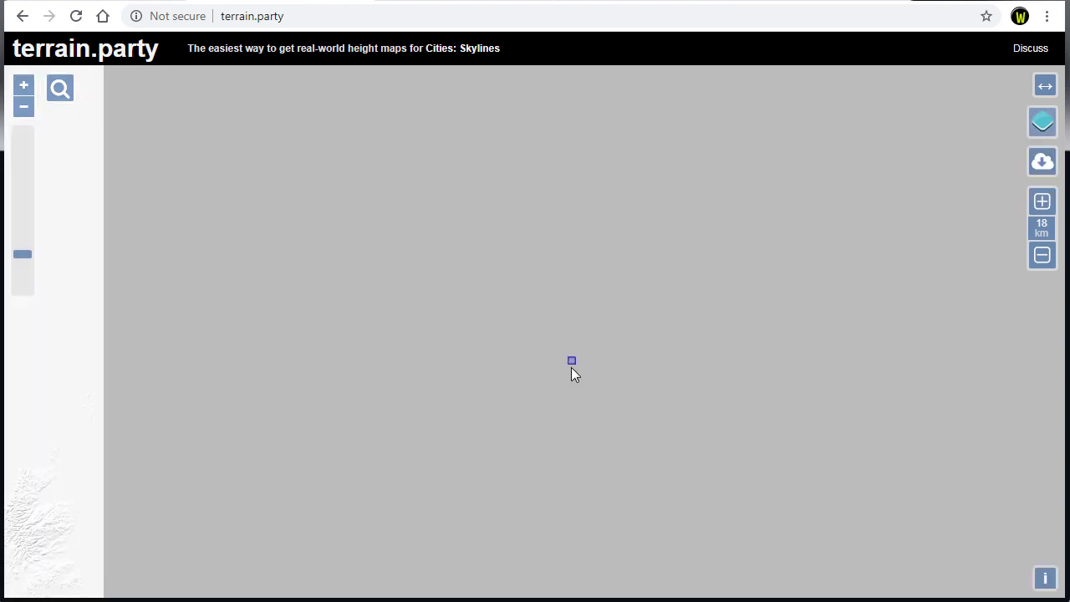
mouse_move(100, 453)
left_mouse_down()
mouse_move(264, 441)
mouse_move(297, 344)
mouse_move(674, 237)
left_mouse_up()
scroll(270, 442, "down", 2)
scroll(852, 225, "up", 3)
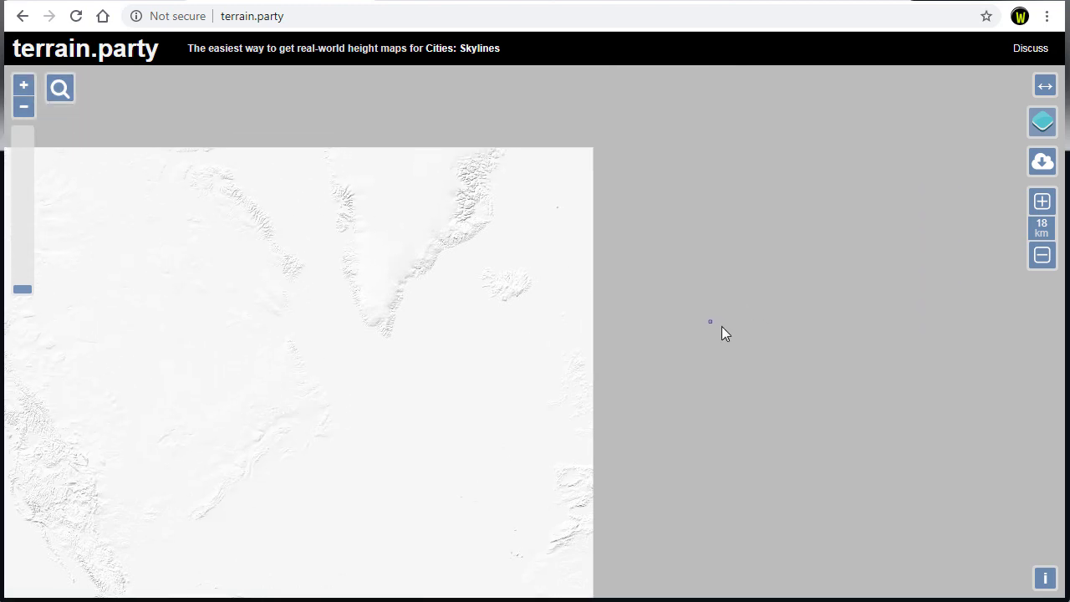
Try the USGS topographic imagery map view, shift the selection square slightly, and return the map view to OpenStreetMap.
mouse_move(1041, 132)
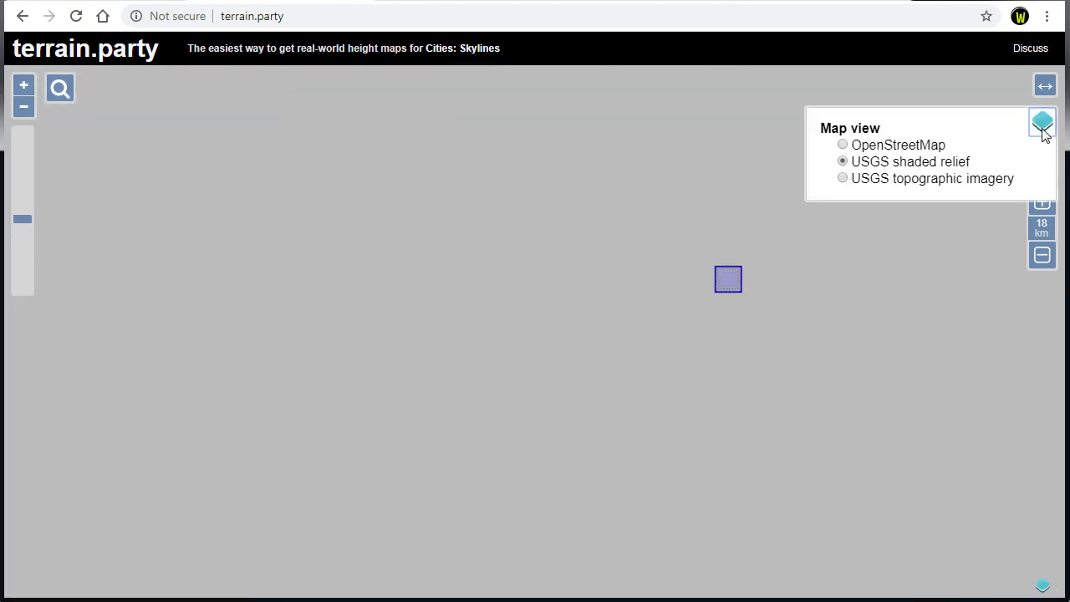
left_click(930, 180)
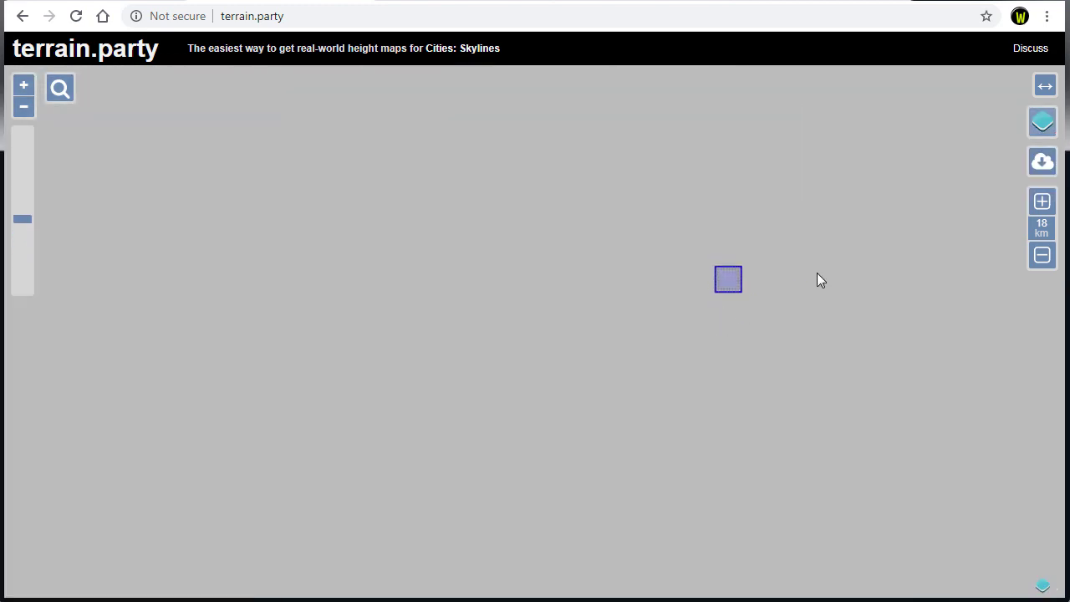
left_click_drag(728, 283, 700, 290)
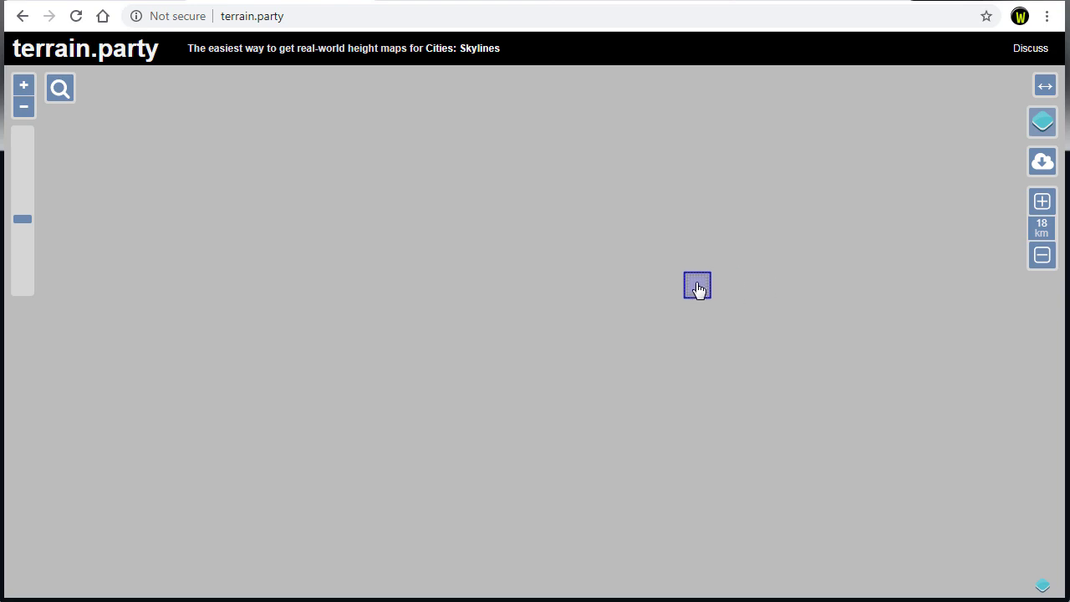
mouse_move(1043, 125)
left_click(925, 144)
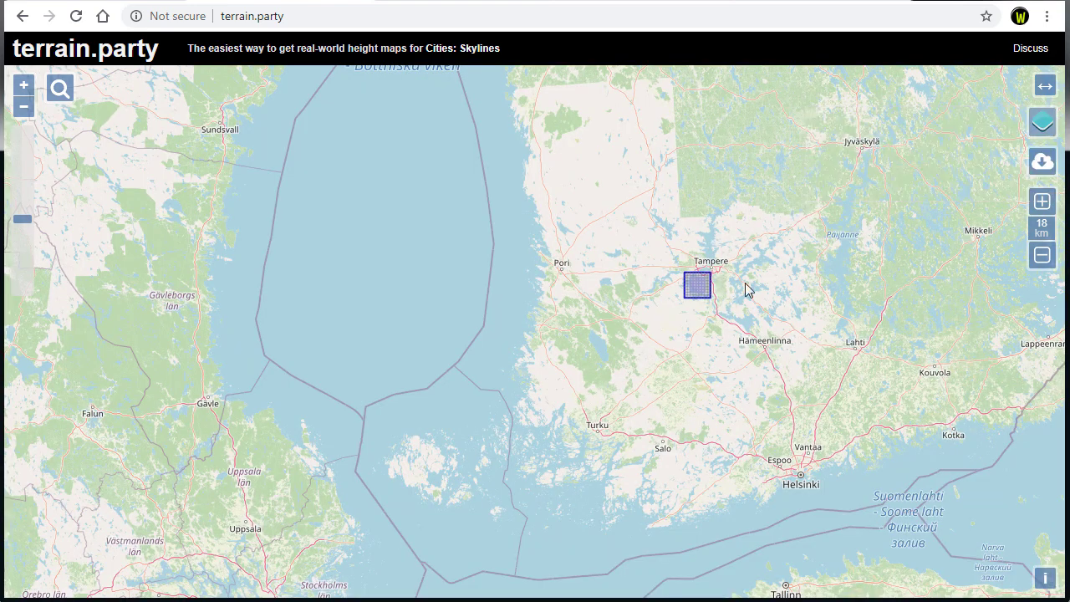
Carry the selection square in stages from Finland west across the Atlantic, past Greenland and northern Canada toward Alaska.
scroll(539, 305, "down", 2)
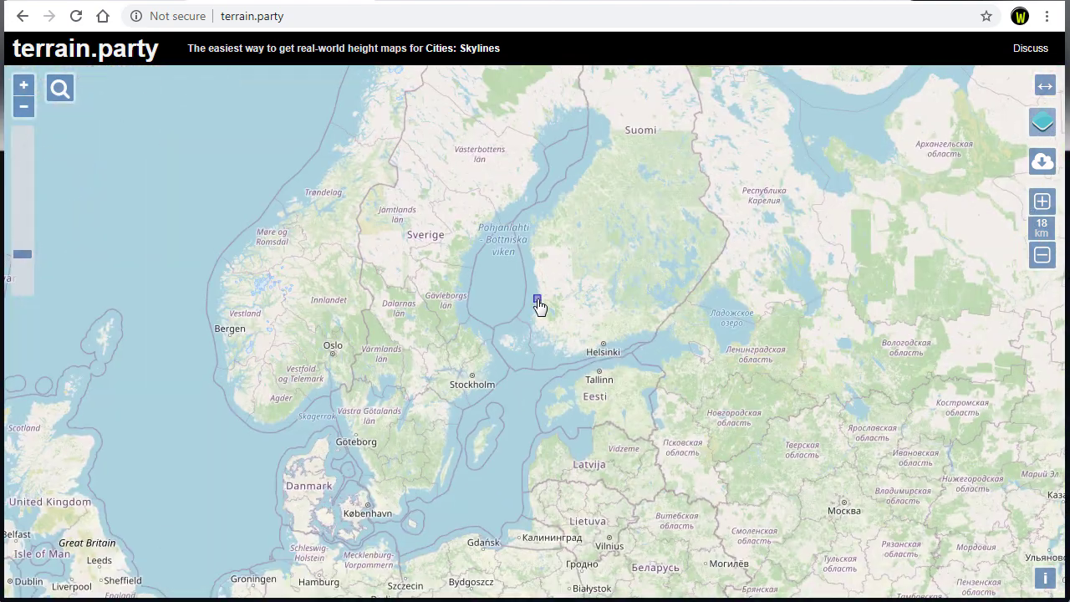
left_click(108, 324)
left_click_drag(131, 376, 900, 382)
left_click_drag(876, 329, 352, 316)
left_click_drag(207, 381, 857, 409)
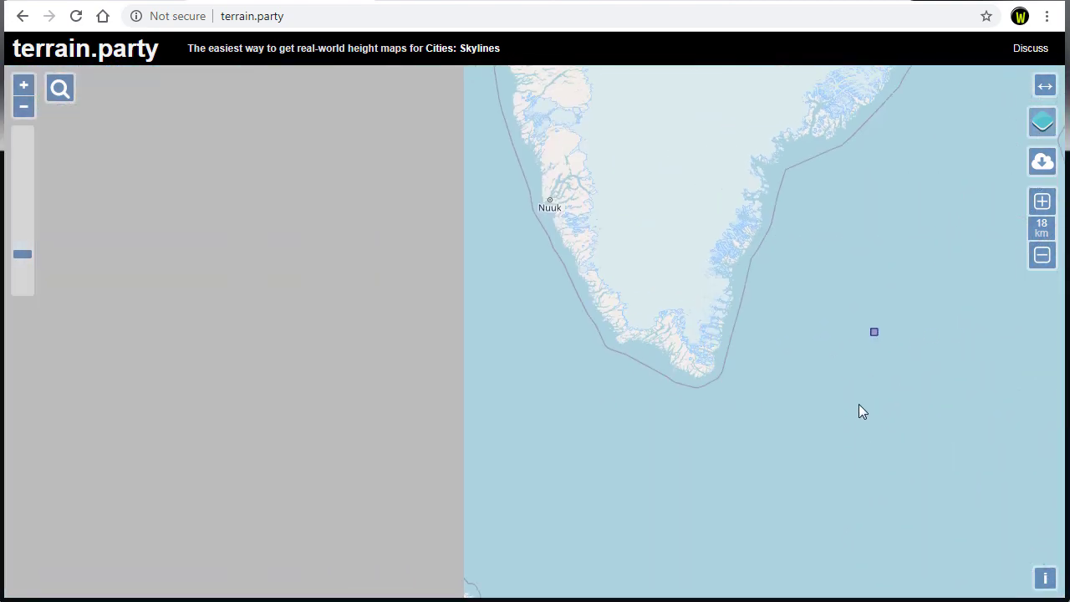
left_click_drag(900, 349, 280, 328)
left_click_drag(218, 377, 808, 447)
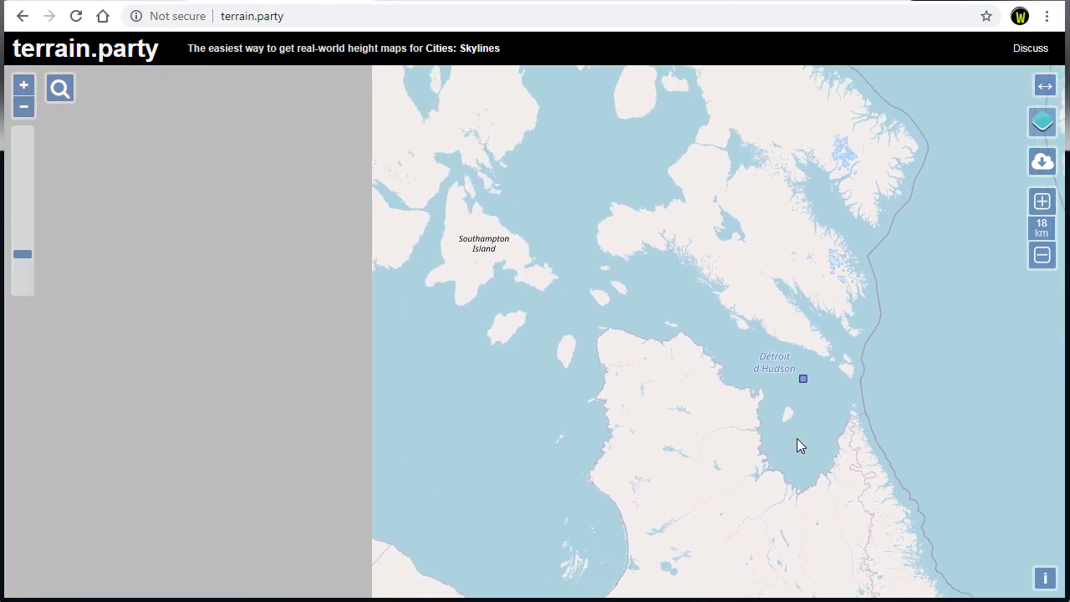
left_click_drag(867, 397, 280, 405)
left_click_drag(231, 462, 915, 460)
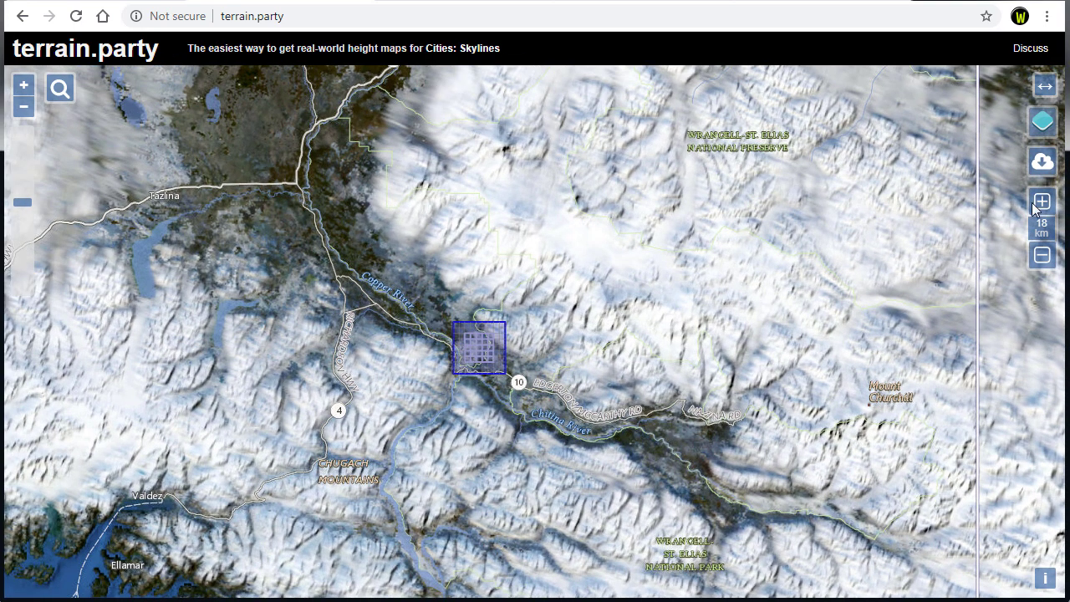
Switch the map view to USGS shaded relief and place the selection square over rugged mountains and valleys in the Wrangell-St. Elias area.
mouse_move(1041, 123)
left_click(911, 161)
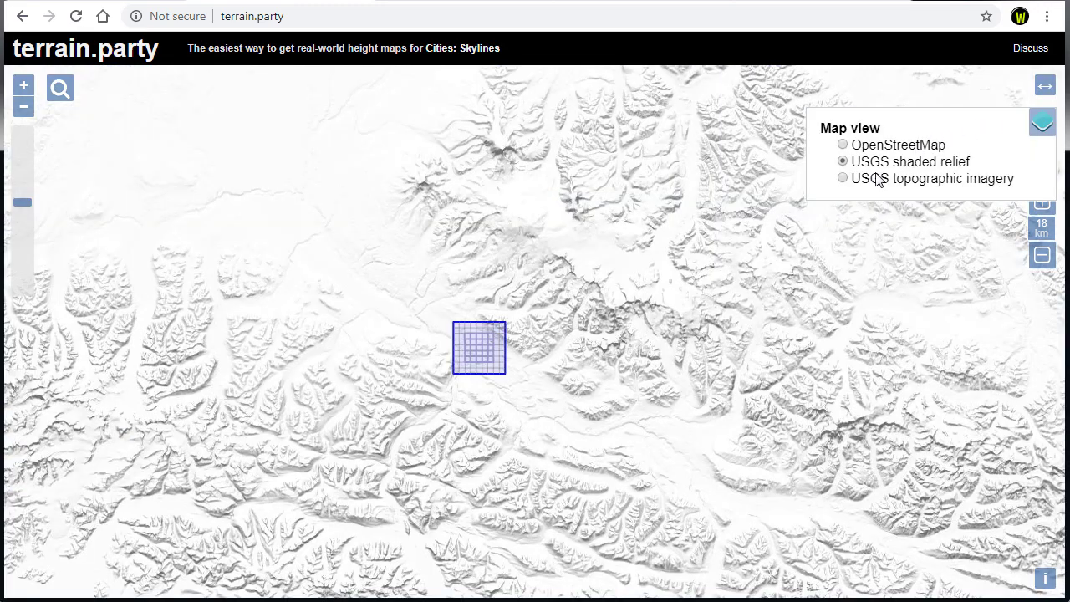
scroll(512, 359, "up", 2)
left_click_drag(538, 356, 547, 164)
left_click_drag(459, 212, 513, 254)
scroll(661, 341, "down", 1)
scroll(710, 310, "up", 1)
left_click_drag(394, 252, 354, 230)
left_click_drag(599, 230, 688, 326)
left_click_drag(634, 438, 620, 304)
left_click_drag(424, 174, 802, 470)
left_click_drag(652, 422, 585, 371)
left_click_drag(752, 368, 875, 249)
left_click_drag(1022, 288, 749, 326)
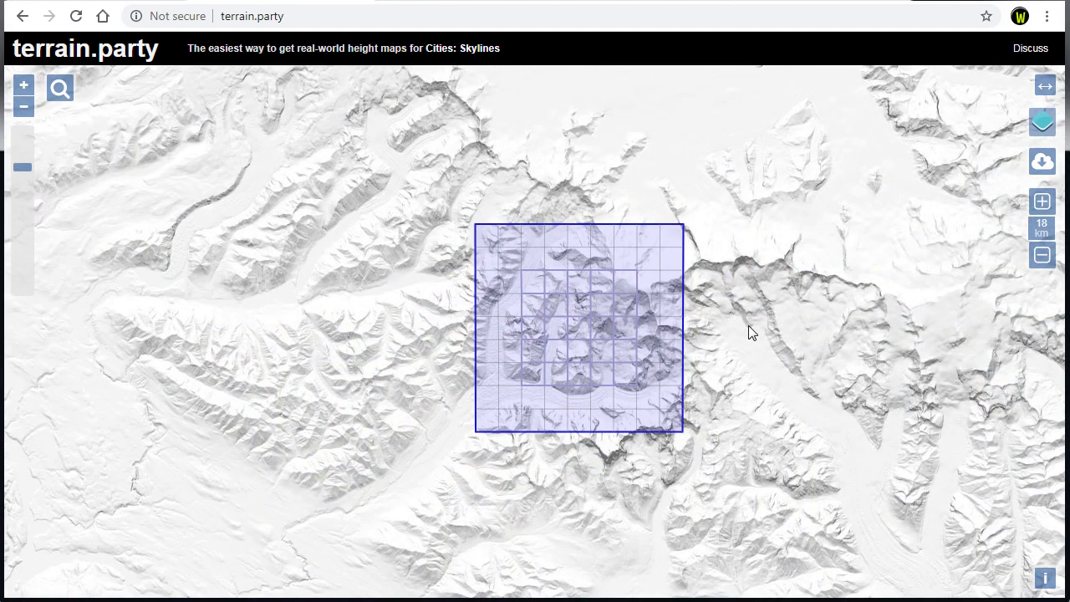
Reduce the selection square's size to 14 km.
left_click(1043, 256)
left_click(1042, 256)
left_click(1043, 255)
left_click(1043, 256)
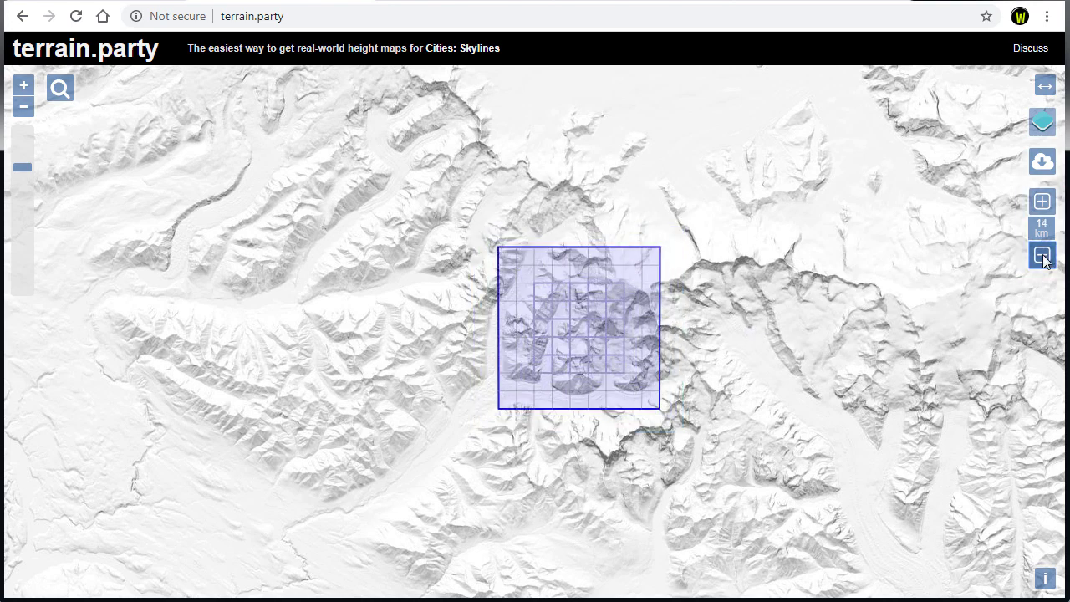
Set the selection square's size to 23 km and reposition it slightly over the mountain valleys.
left_click(1041, 205)
left_click(1042, 205)
left_click(1041, 205)
left_click(1041, 205)
left_click(1042, 205)
left_click(1042, 205)
left_click(1041, 205)
left_click(1041, 205)
left_click(1042, 205)
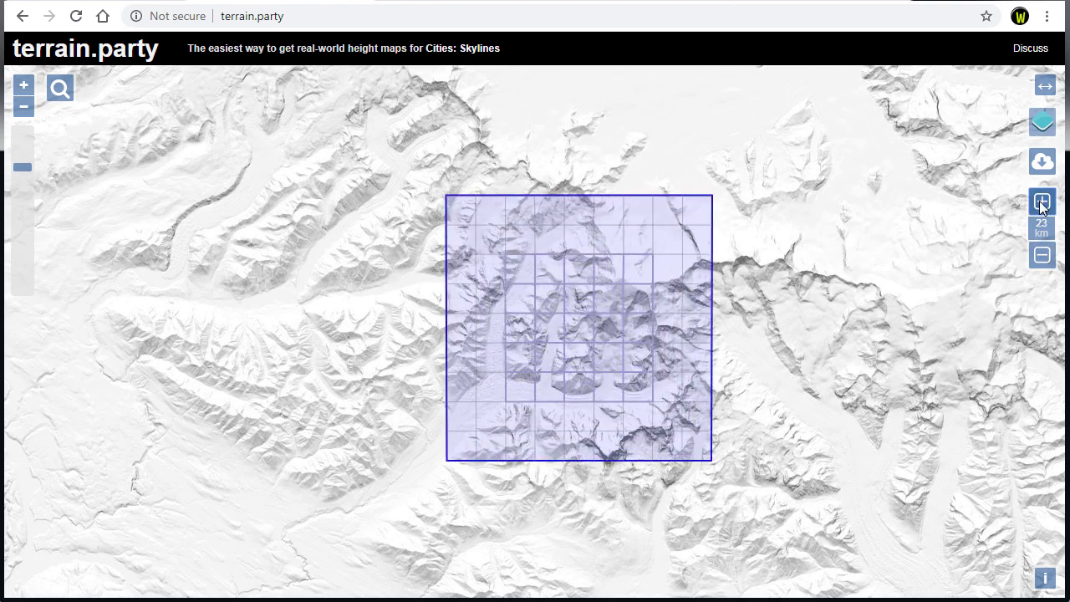
left_click(1041, 205)
mouse_move(566, 325)
left_mouse_down()
mouse_move(568, 313)
mouse_move(552, 346)
mouse_move(563, 329)
left_mouse_up()
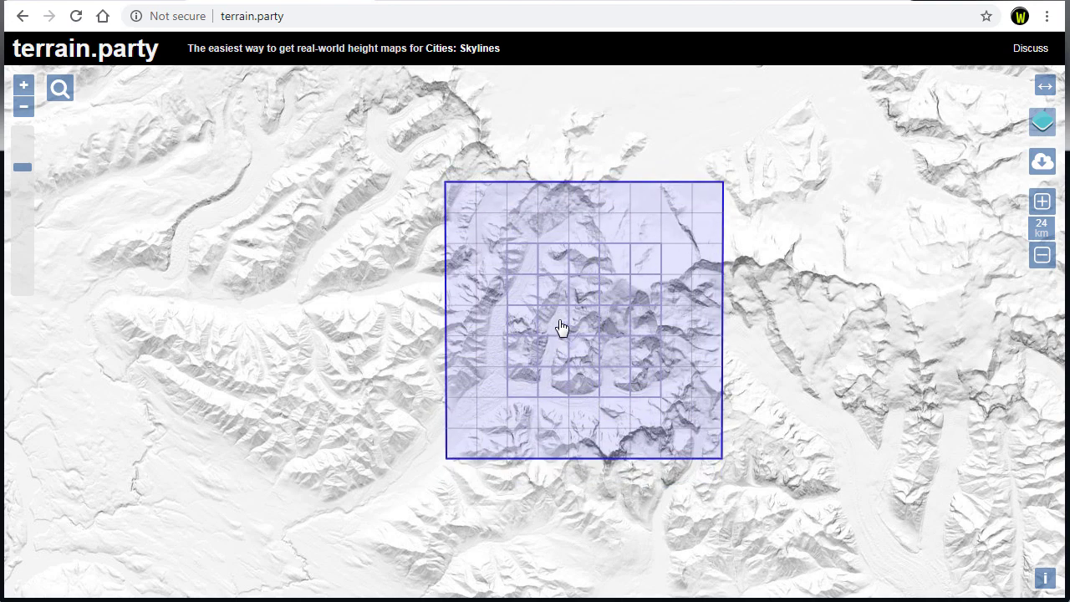
left_click(1041, 255)
mouse_move(571, 329)
left_mouse_down()
mouse_move(575, 315)
mouse_move(559, 342)
mouse_move(559, 322)
left_mouse_up()
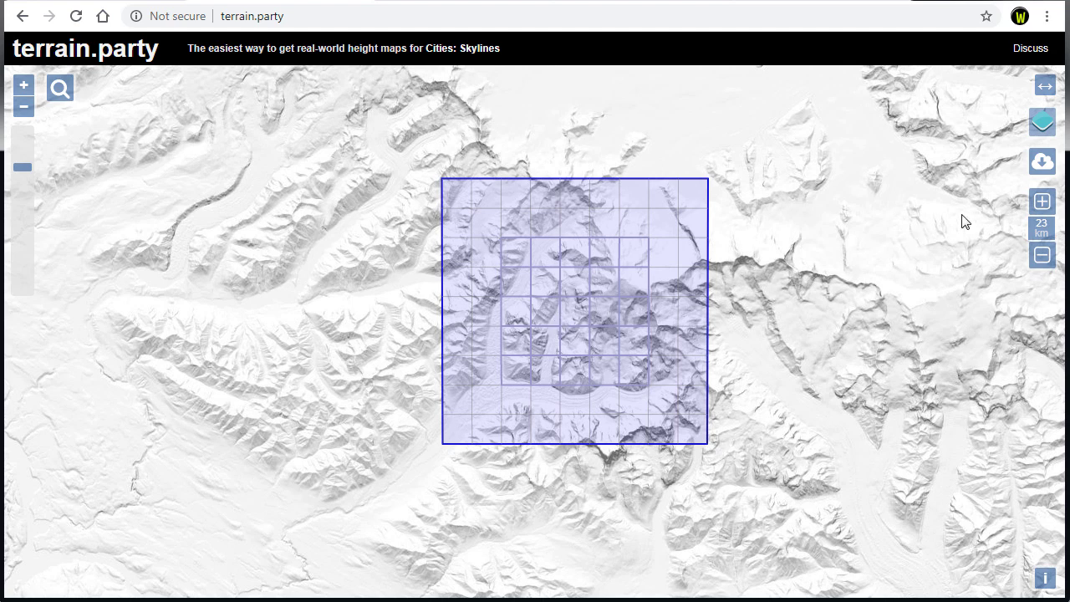
Export the selected area's height maps under the name AlaskaTest01 and save AlaskaTest01 terrain.zip in the TerrainParty folder.
left_click(1043, 165)
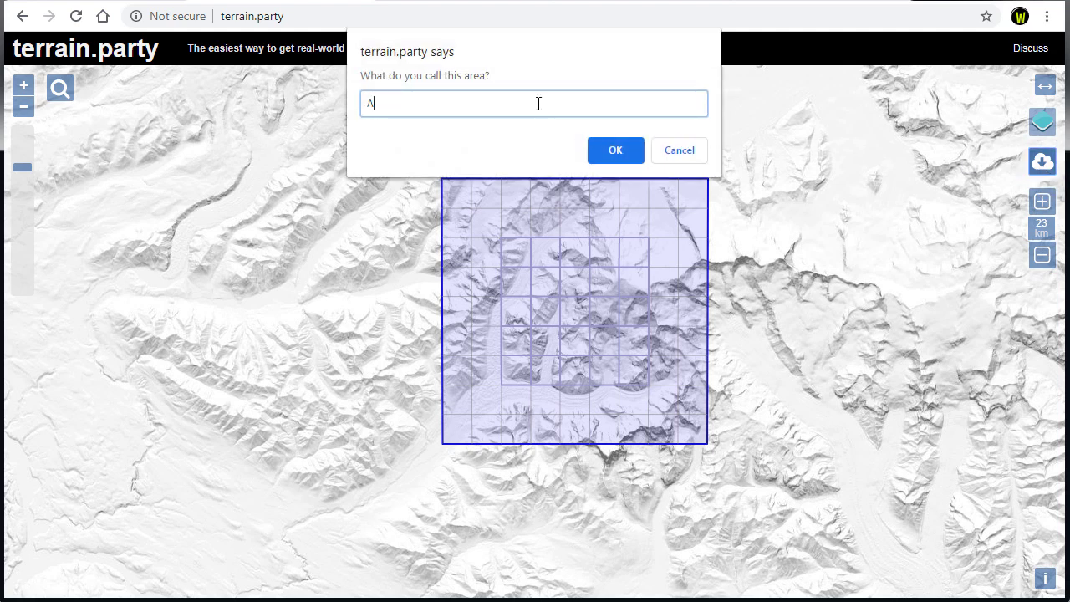
type("AlaskaTest01")
left_click(610, 151)
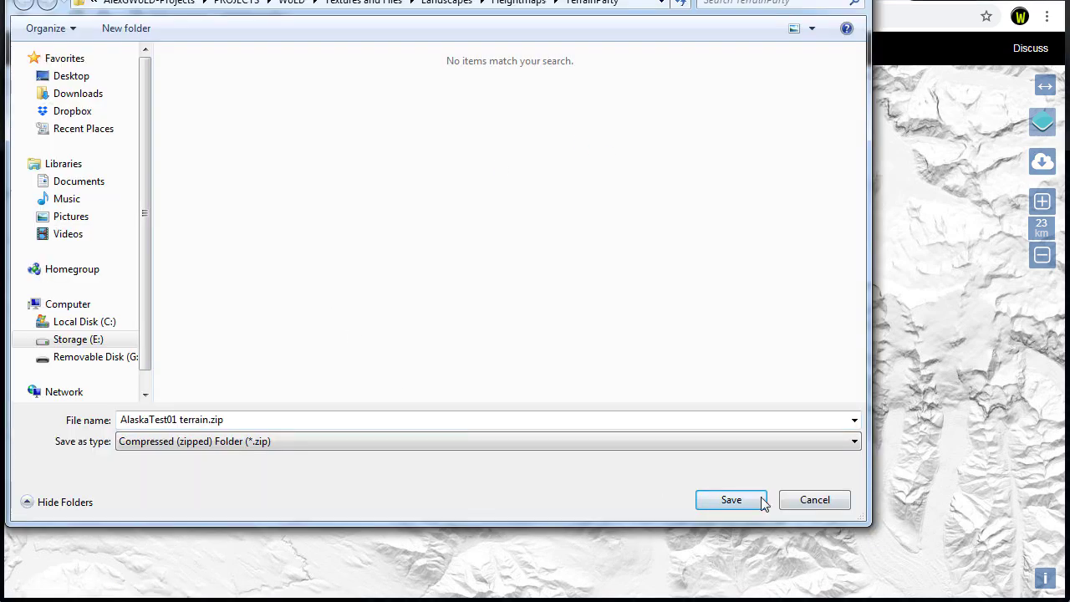
left_click(754, 500)
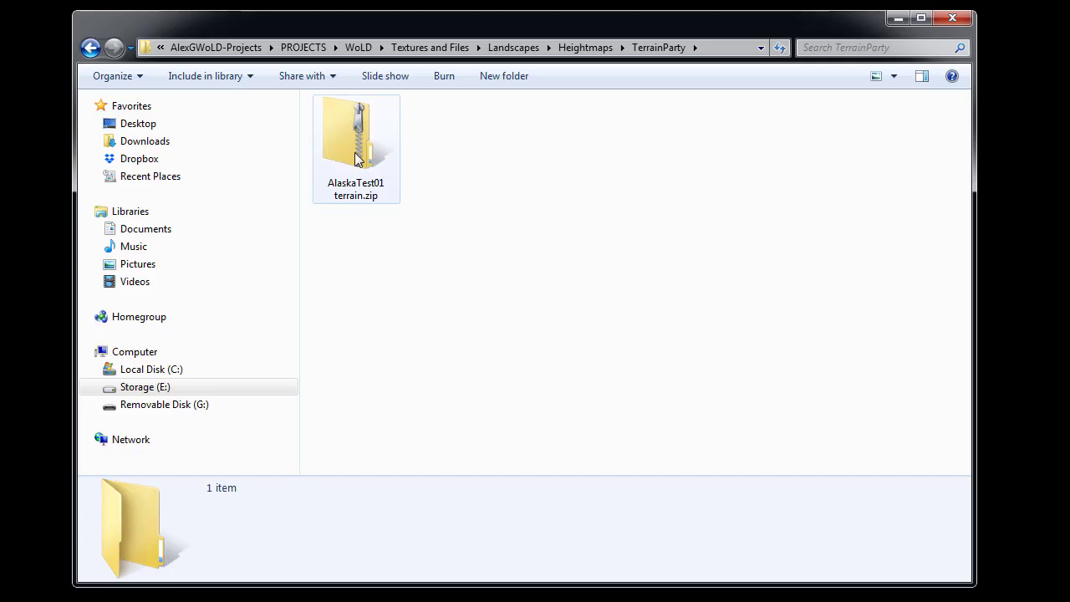
In the file explorer, extract AlaskaTest01 terrain.zip into its own folder and delete the zip archive.
left_click(347, 152)
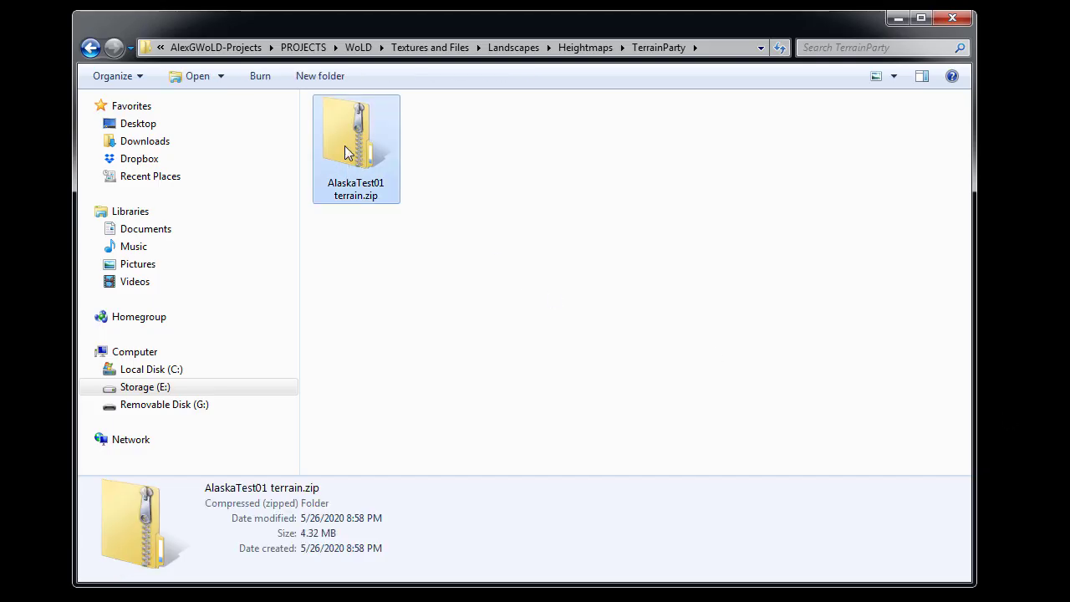
right_click(347, 152)
left_click(429, 199)
left_click(704, 458)
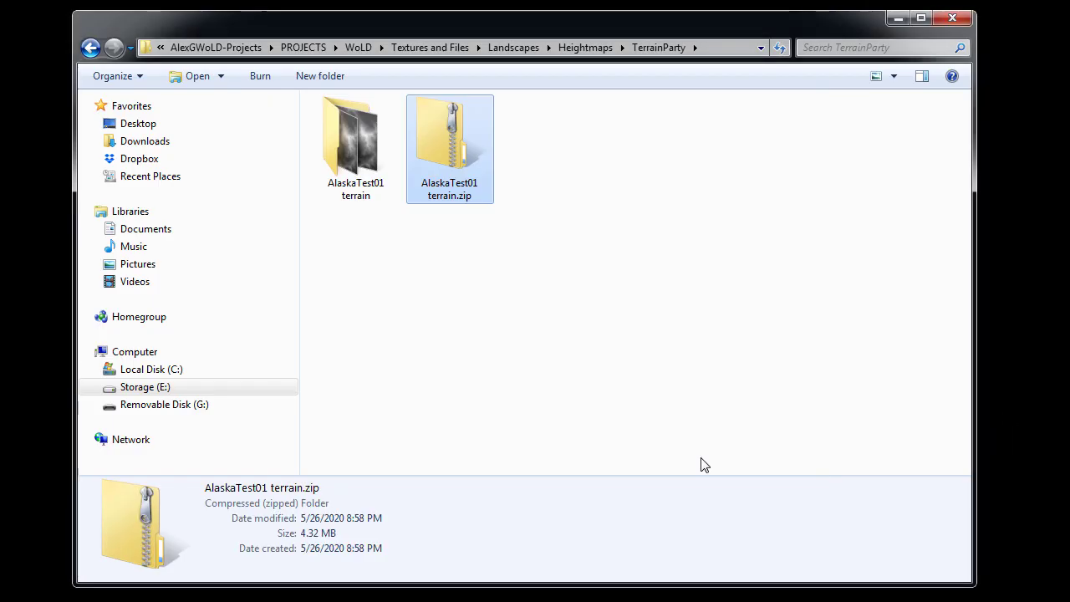
key("Delete")
key("Return")
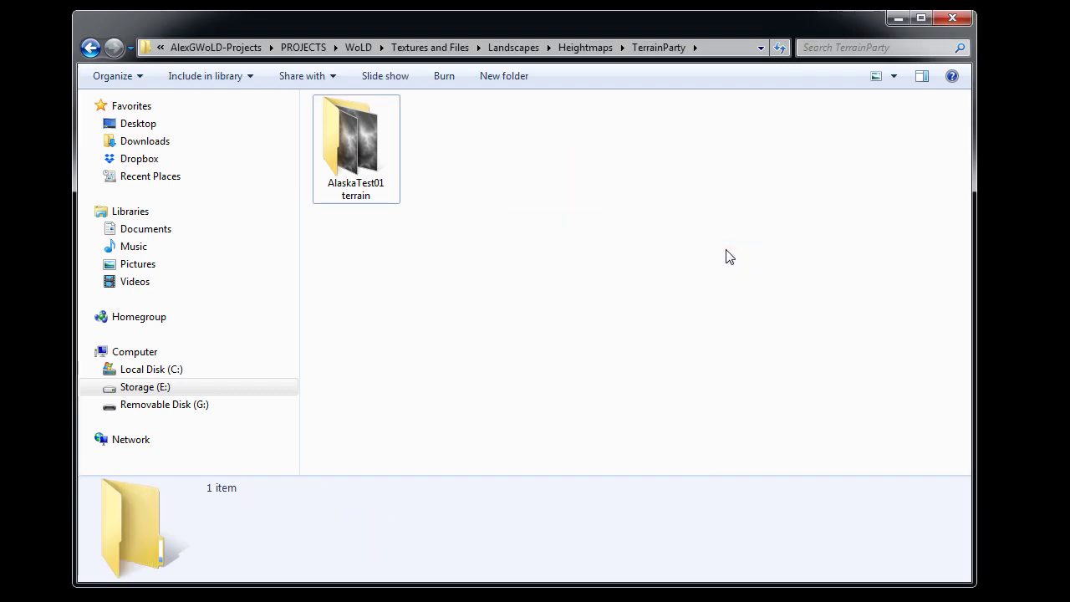
Open the AlaskaTest01 terrain folder and select AlaskaTest01 Height Map (Merged).png.
double_click(383, 144)
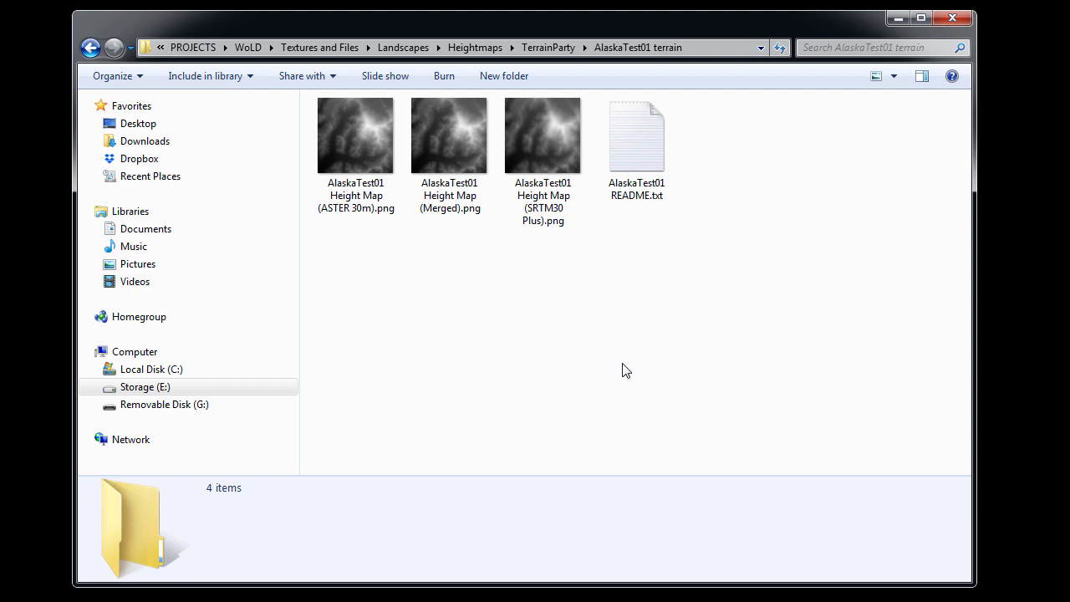
left_click(470, 165)
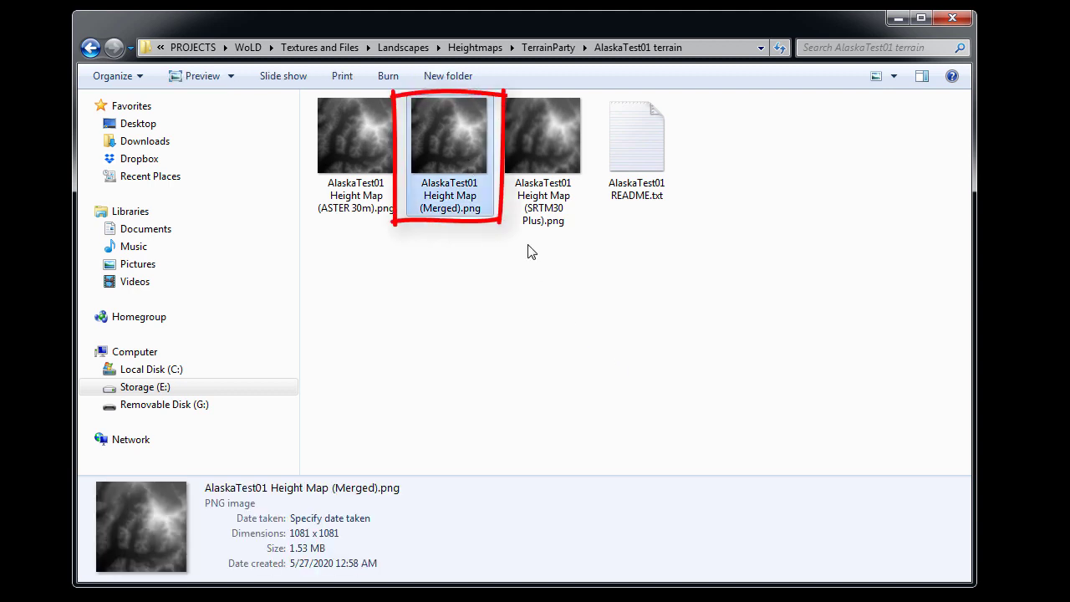
Move AlaskaTest01 Height Map (Merged).png out of the AlaskaTest01 terrain folder into its parent TerrainParty folder.
left_click(528, 245)
left_click(455, 159)
key("ctrl+x")
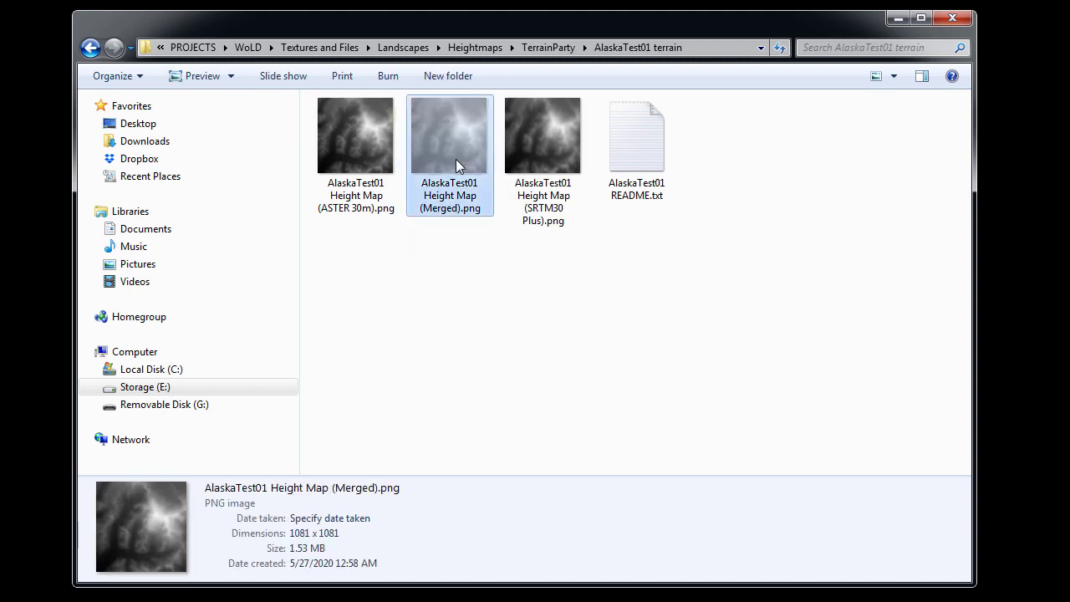
key("BackSpace")
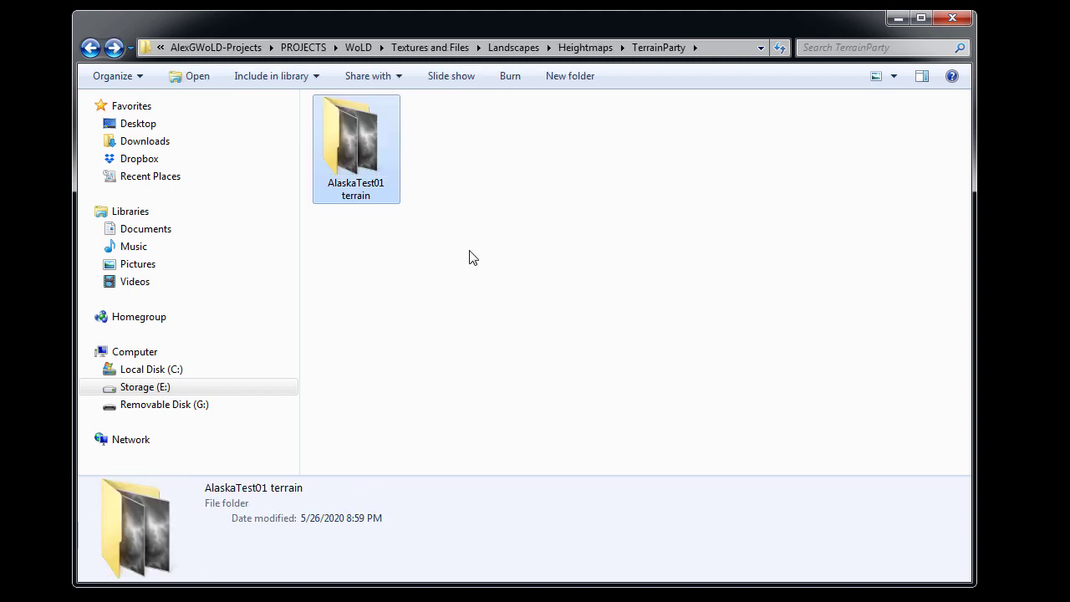
key("ctrl+v")
Rename the merged height map file as HM-AlaskaTest01.png.
left_click(452, 193)
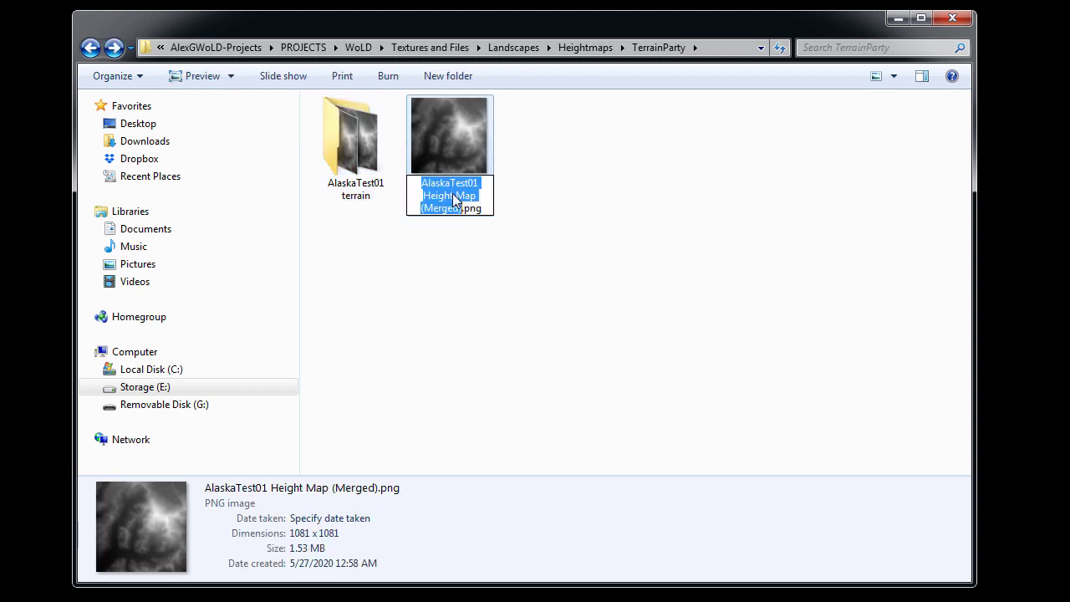
left_click(450, 184)
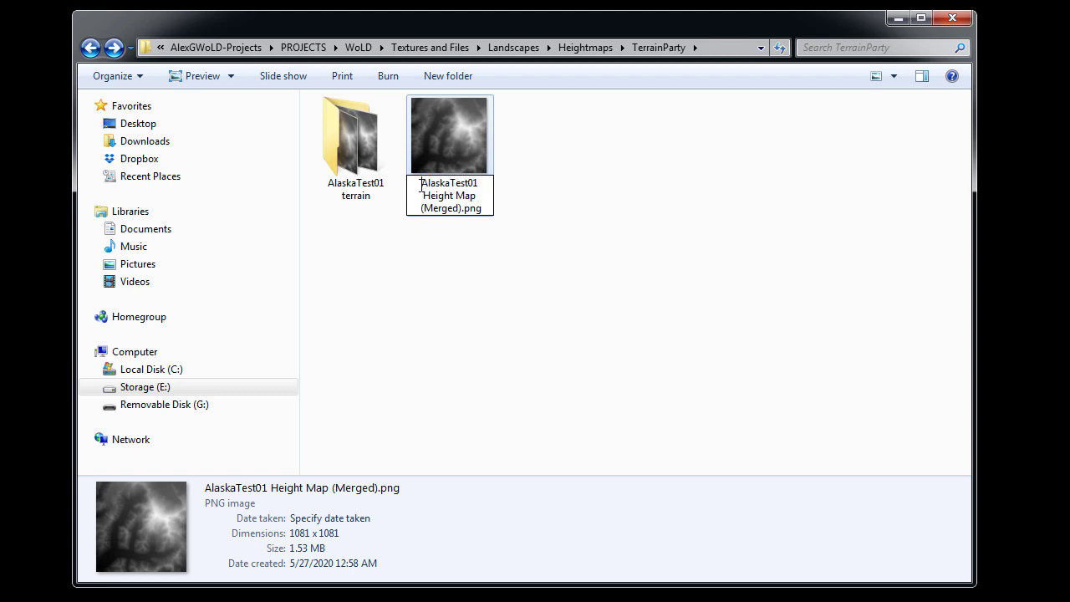
type("HM-")
left_click_drag(449, 208, 421, 196)
key("BackSpace")
key("BackSpace")
key("Delete")
key("Delete")
key("Delete")
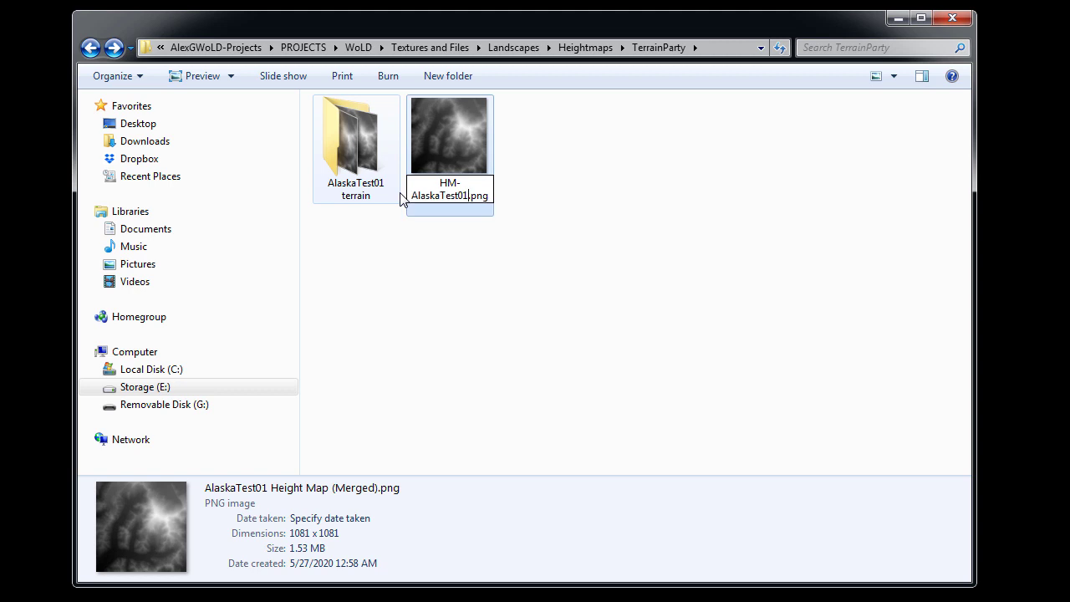
key("Return")
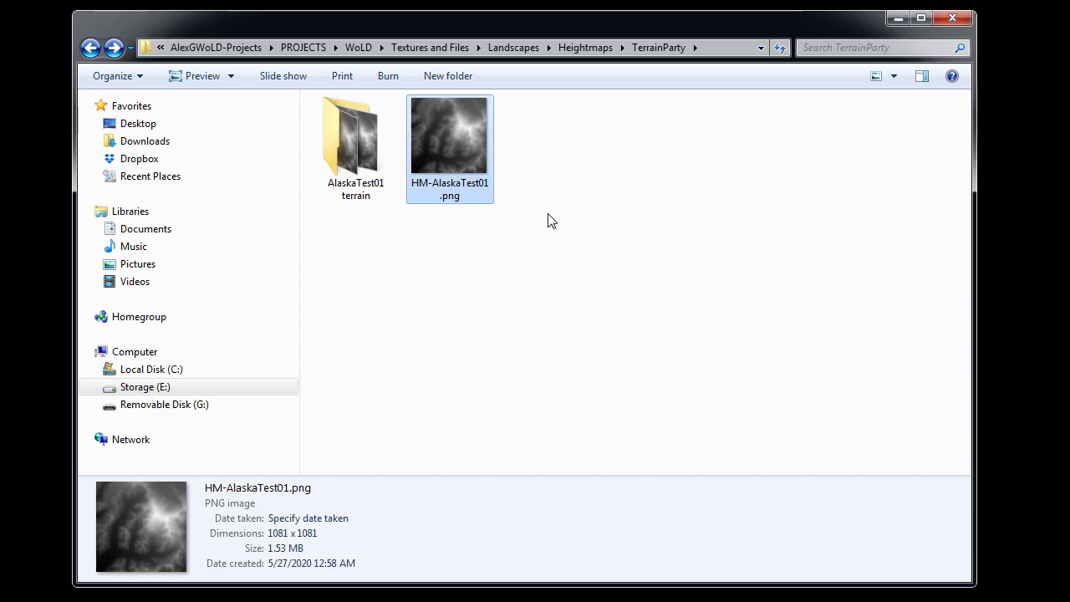
Check the image dimensions and bit depth in the detailed properties of HM-AlaskaTest01.png.
right_click(460, 145)
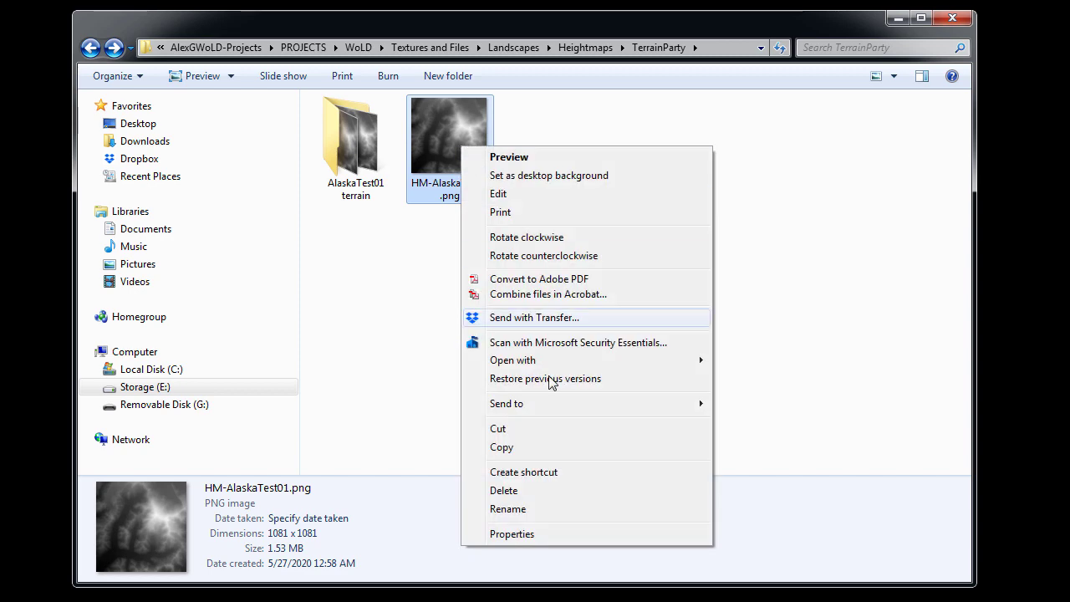
left_click(559, 534)
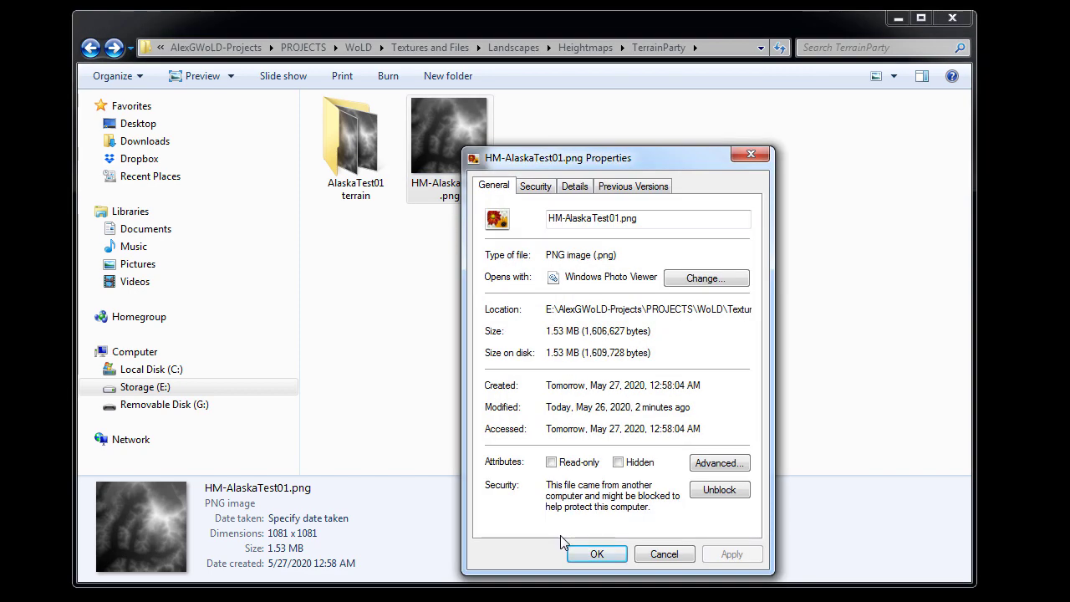
left_click(577, 187)
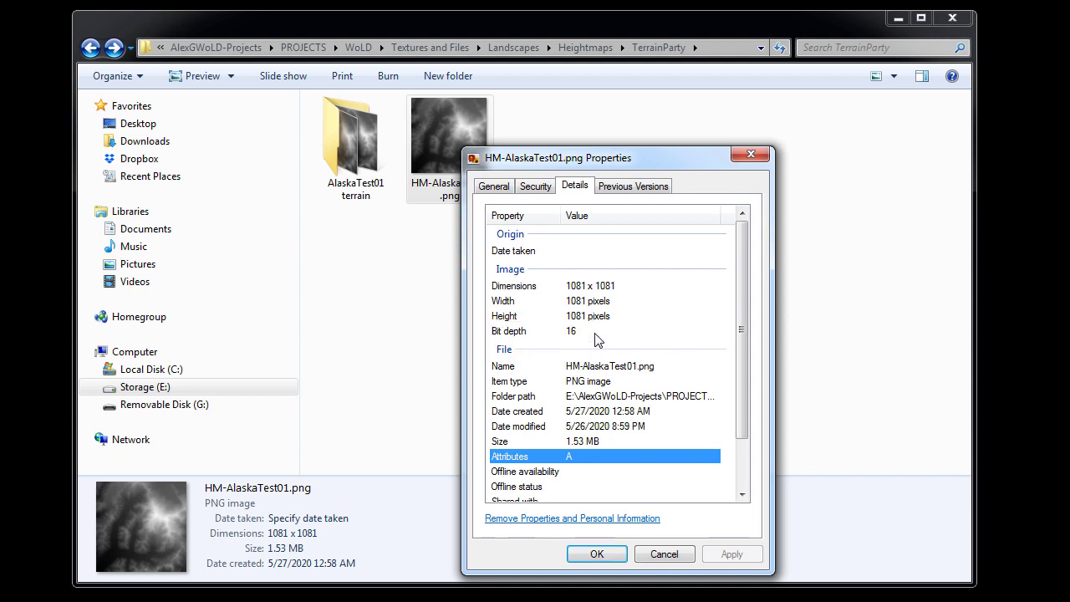
left_click(664, 553)
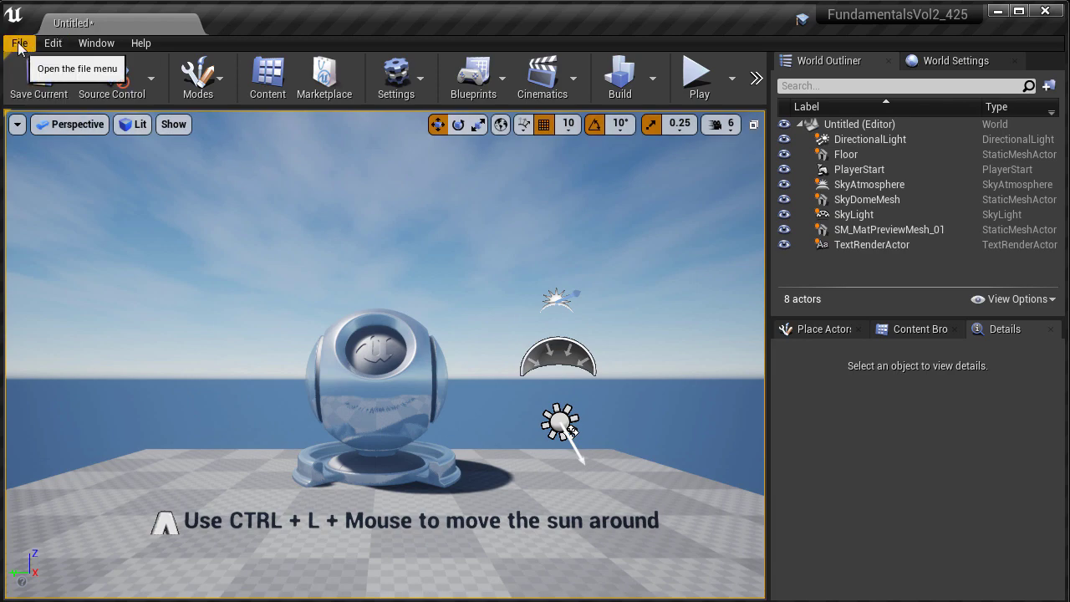
Switch to Unreal Editor and create a new level from the TimeOfDay template without saving the current level.
left_click(18, 43)
left_click(58, 75)
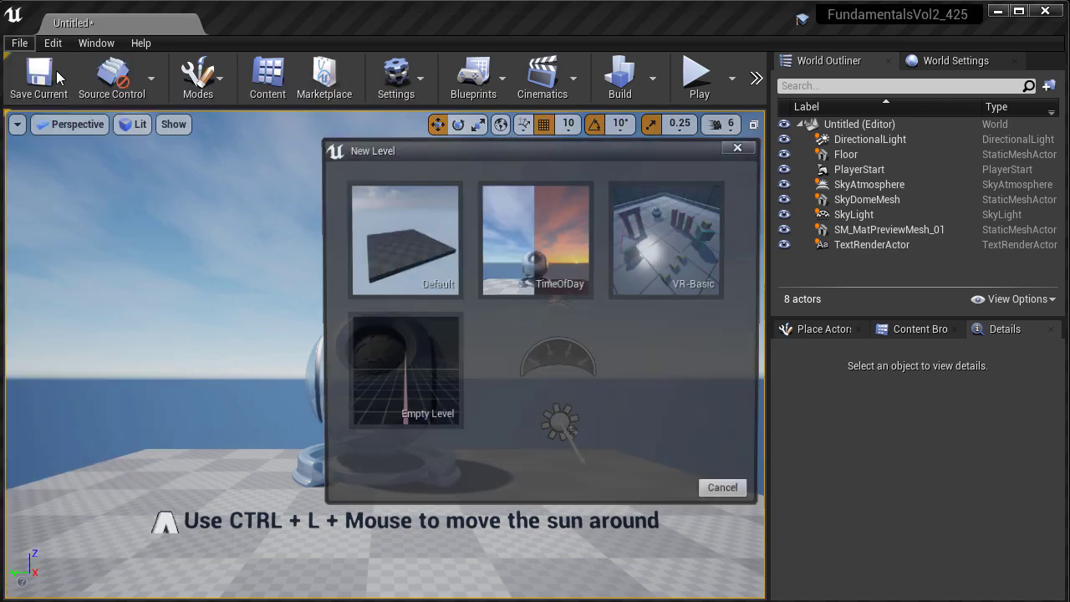
left_click(526, 252)
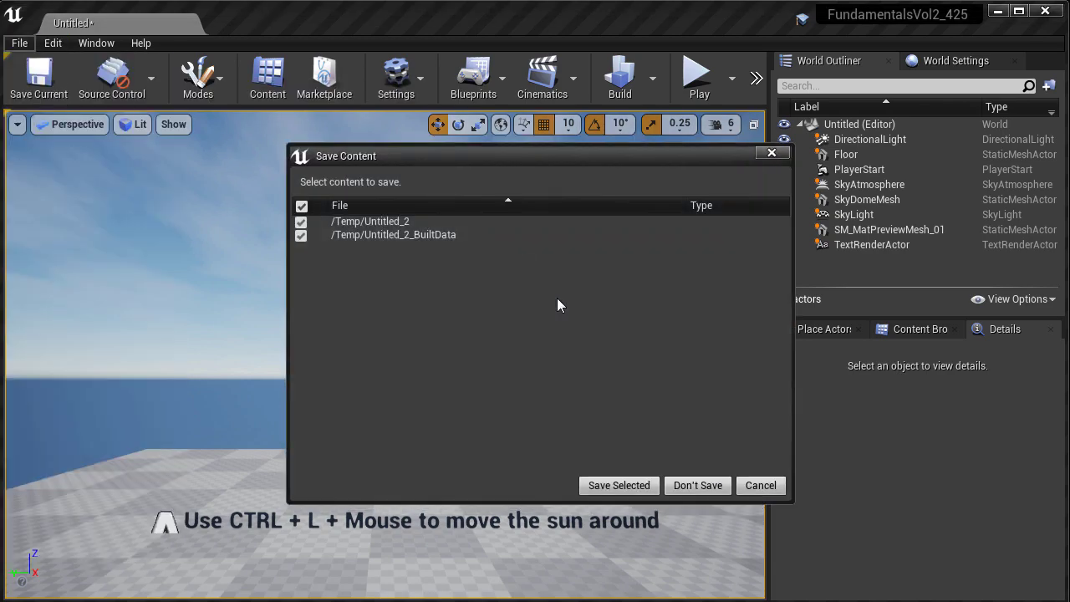
left_click(695, 484)
left_click_drag(642, 444, 643, 393)
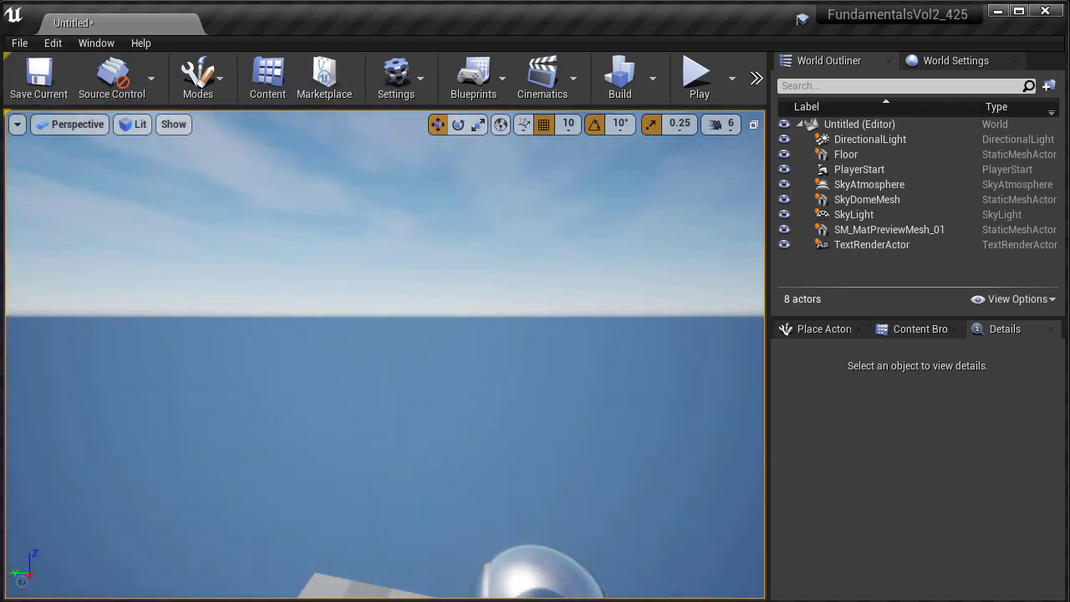
Enter Landscape mode and set the new landscape to Import from File with Enable Edit Layers on.
left_click(198, 77)
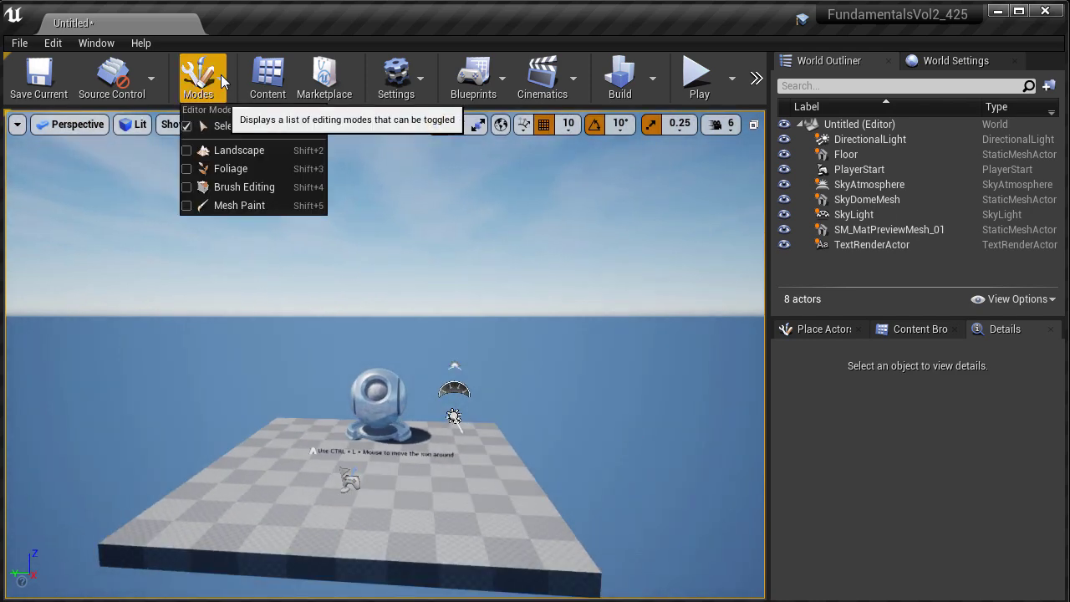
left_click(270, 149)
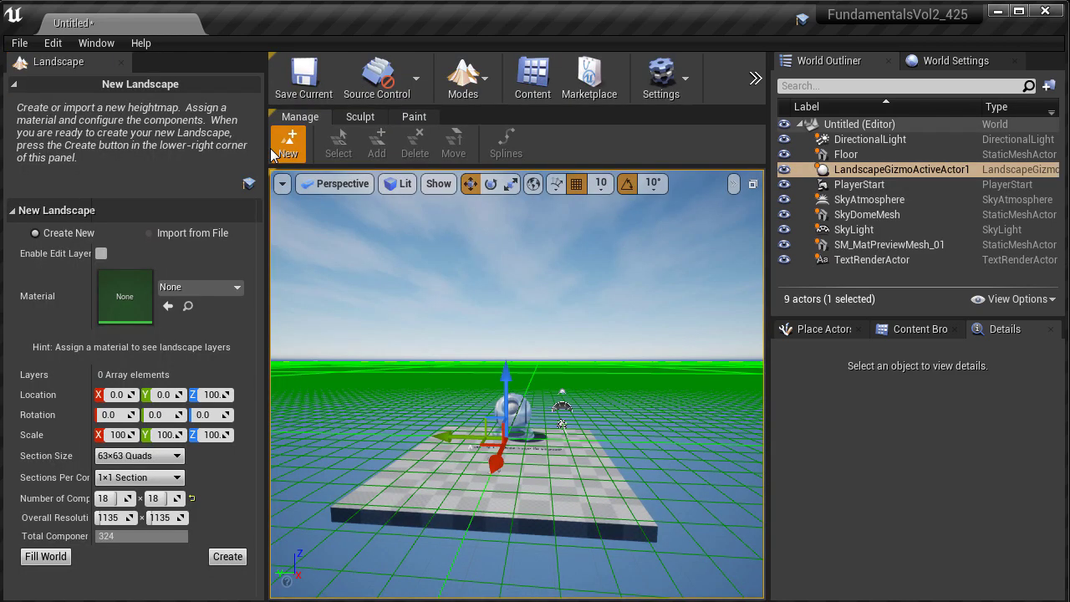
left_click(169, 233)
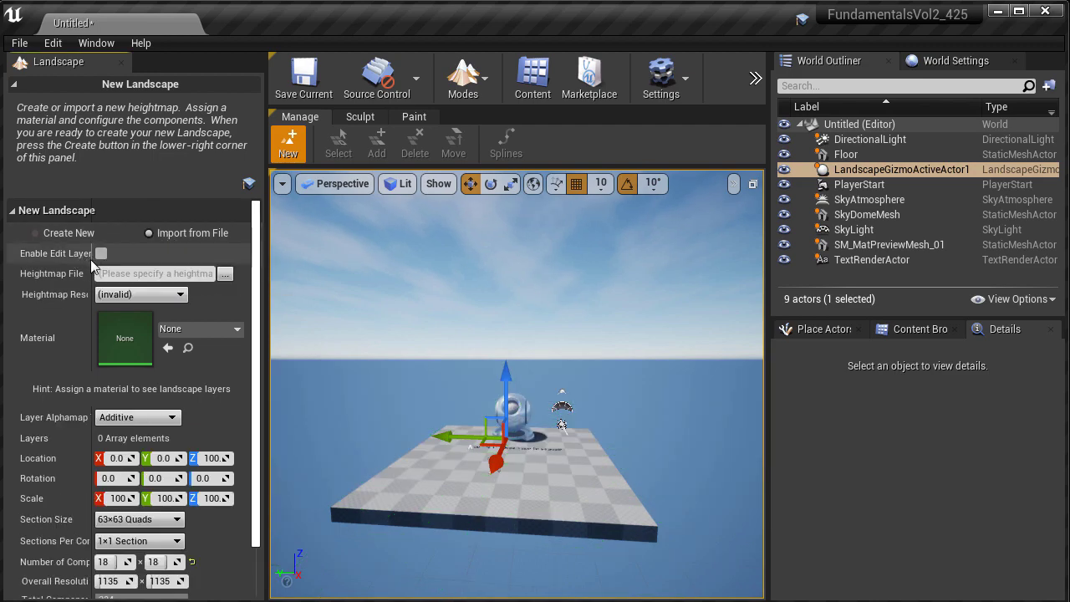
left_click_drag(90, 259, 110, 259)
left_click(119, 255)
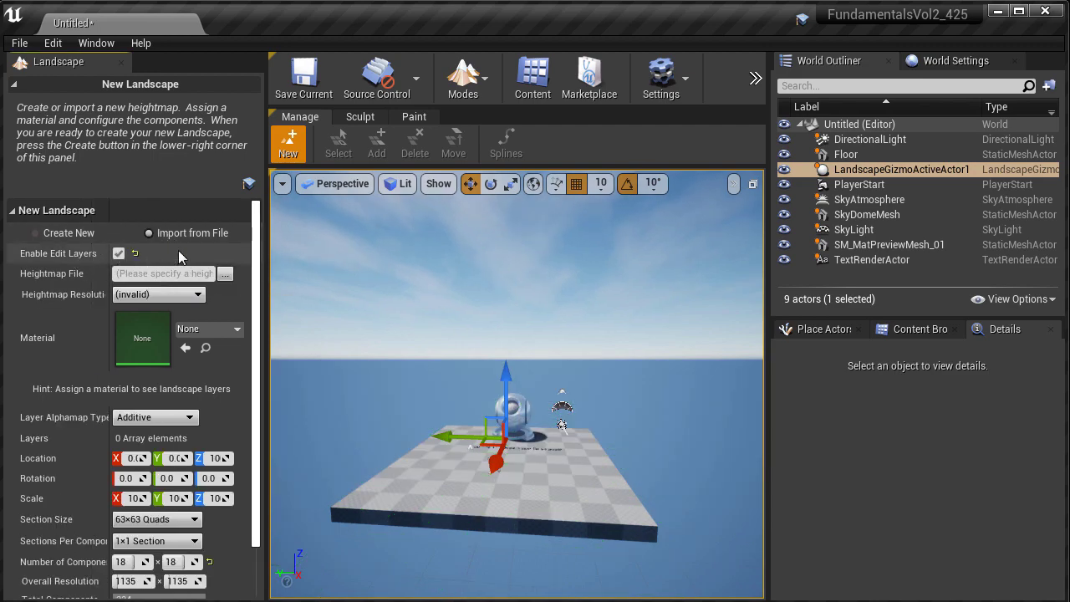
Import HM-AlaskaTest01.png from the TerrainParty folder as the landscape's heightmap and leave Landscape mode.
left_click(226, 275)
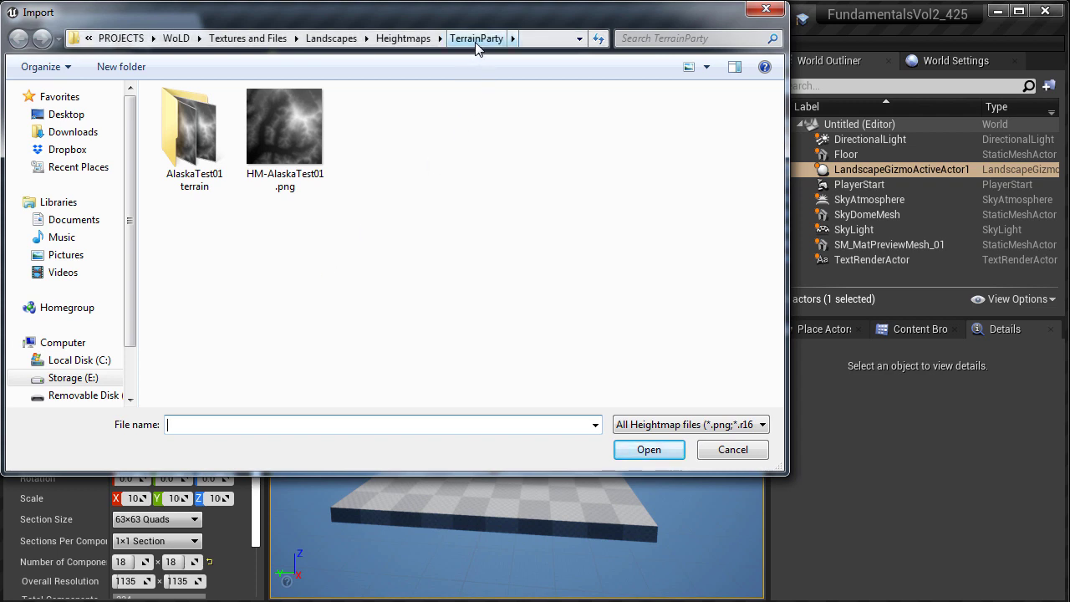
left_click(280, 143)
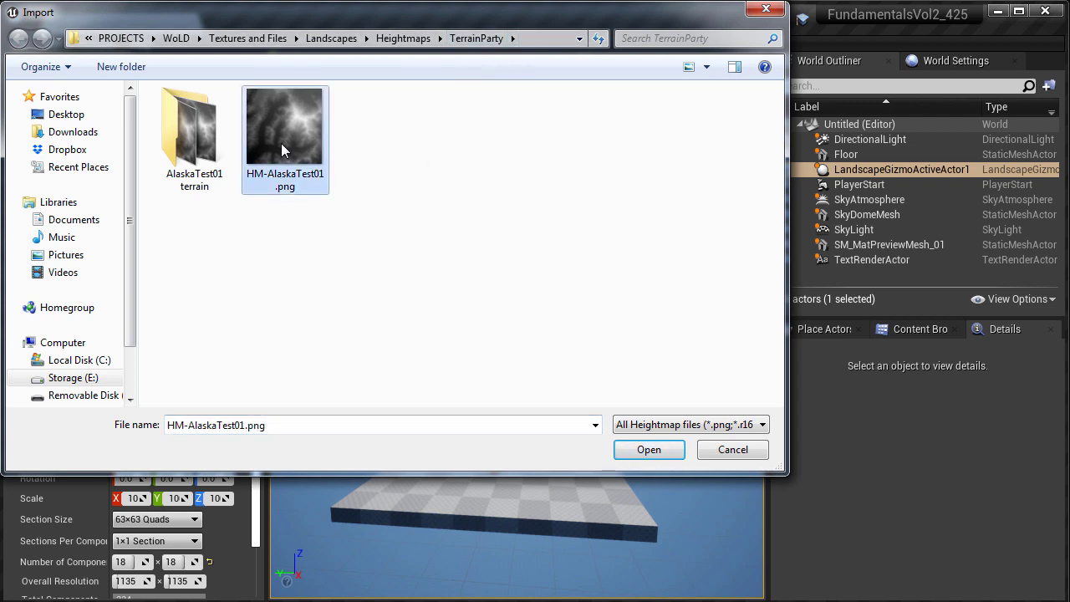
left_click(645, 449)
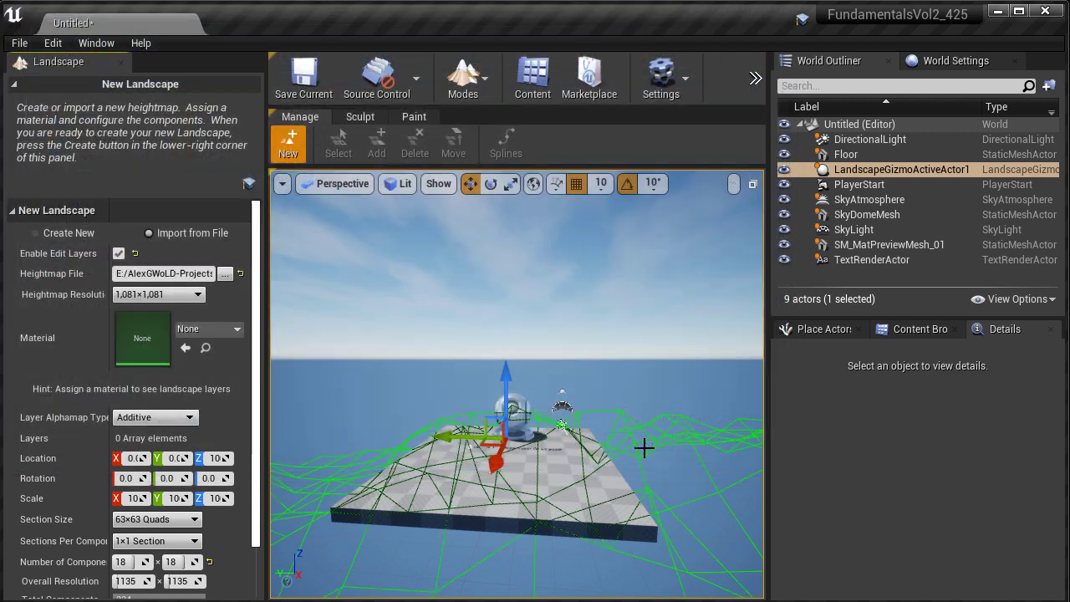
scroll(219, 492, "down", 2)
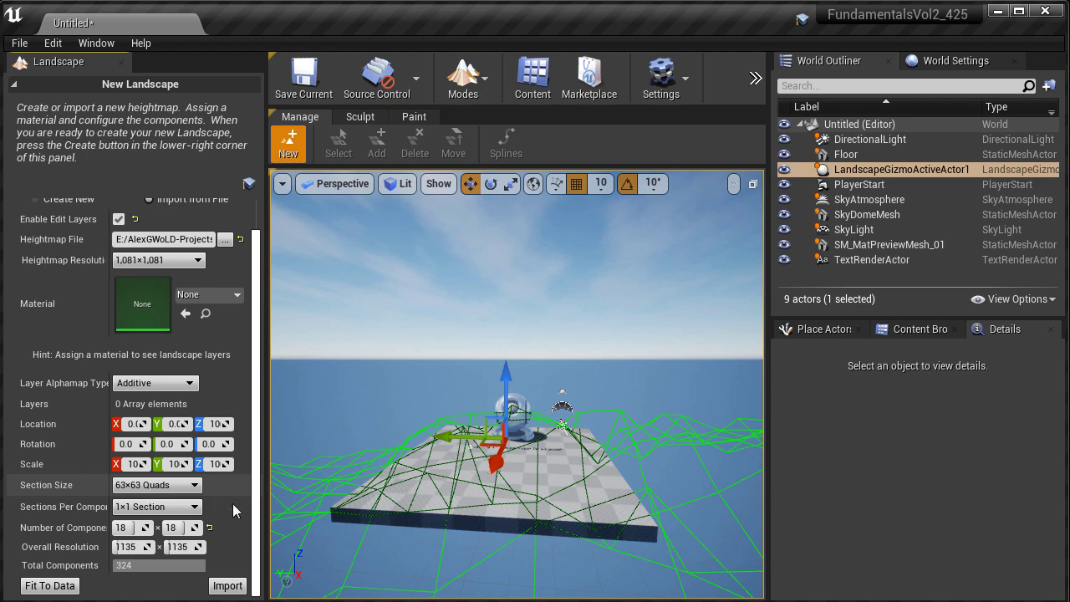
left_click(227, 586)
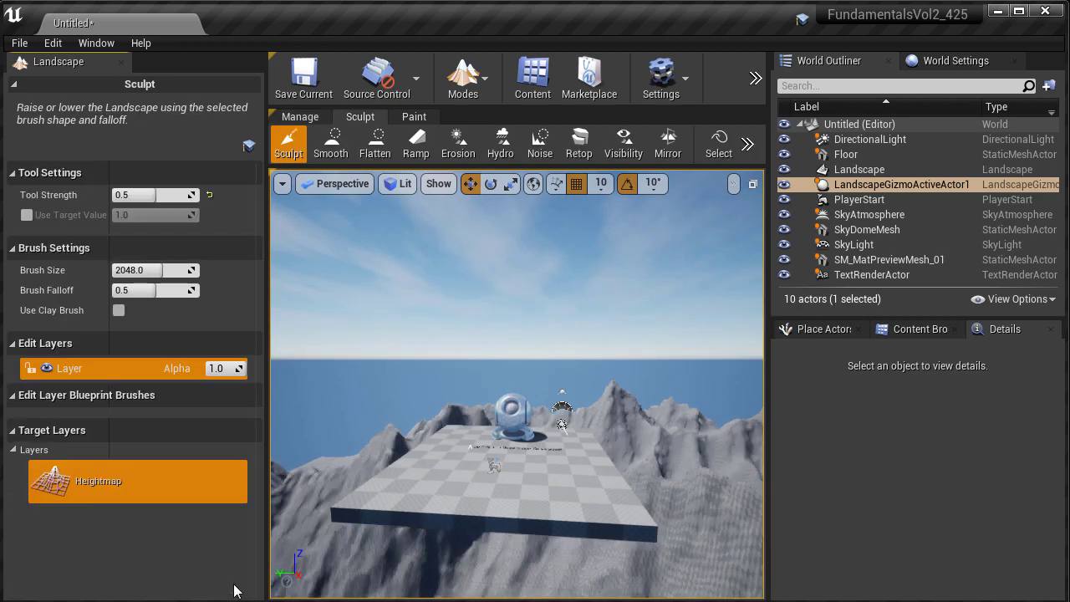
left_click_drag(341, 494, 341, 411)
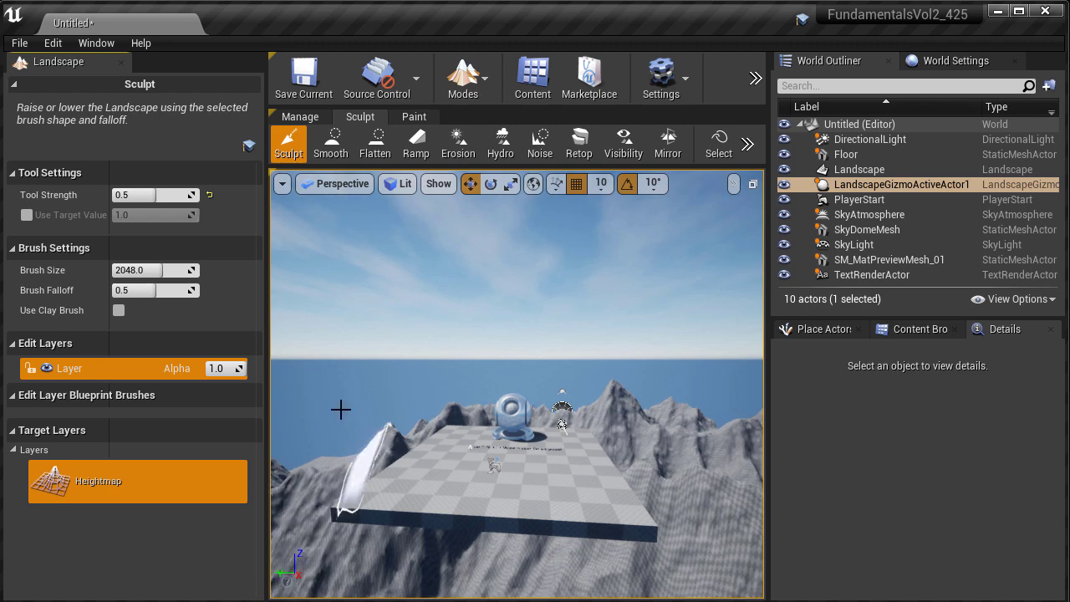
left_click(122, 64)
Play-test the level in full view from a spot on the valley floor to judge the mountains' scale.
scroll(507, 425, "up", 3)
key("F11")
right_click(468, 486)
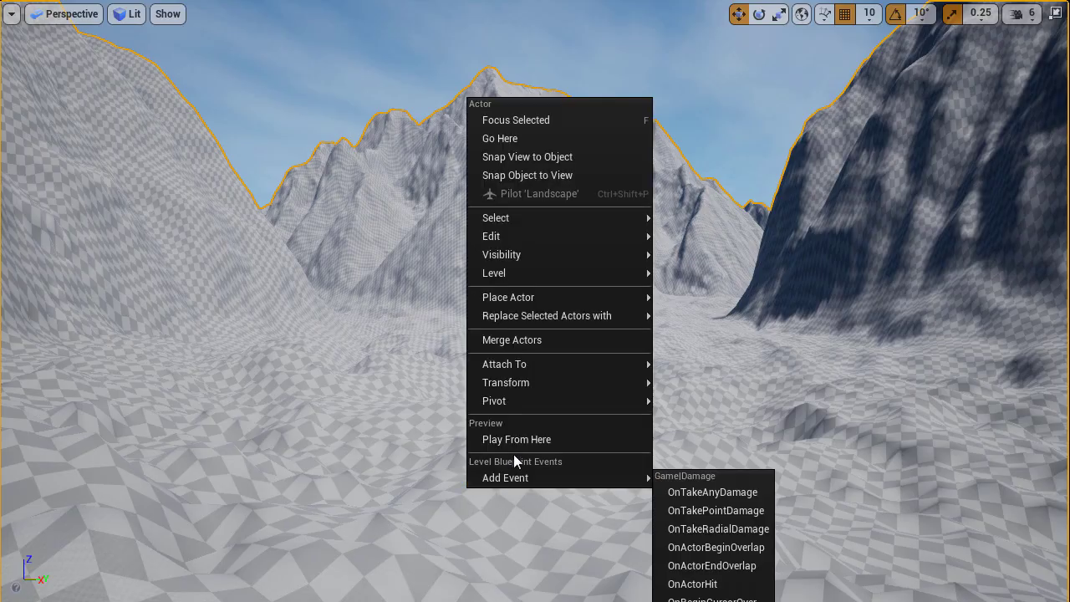
left_click(516, 439)
key("w")
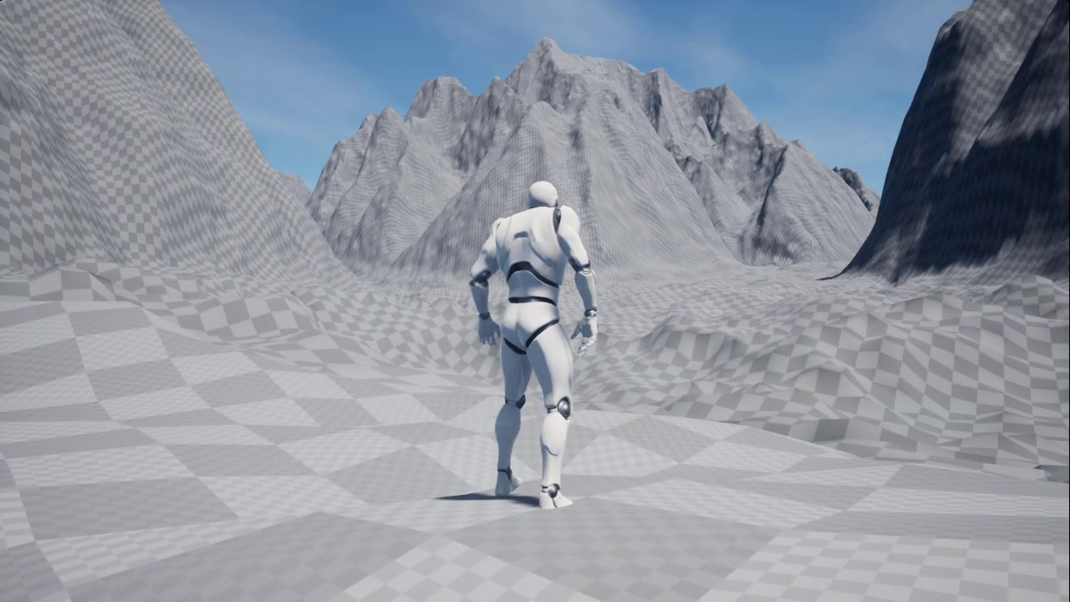
key("Escape")
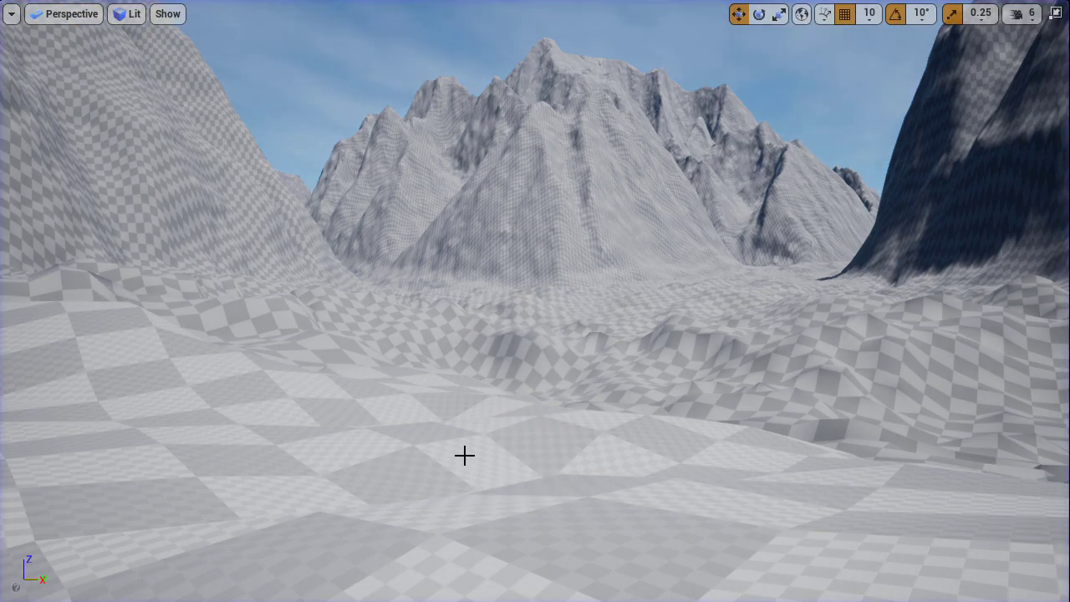
Select the Landscape actor and set its Z scale to 50.
key("w")
left_click(476, 454)
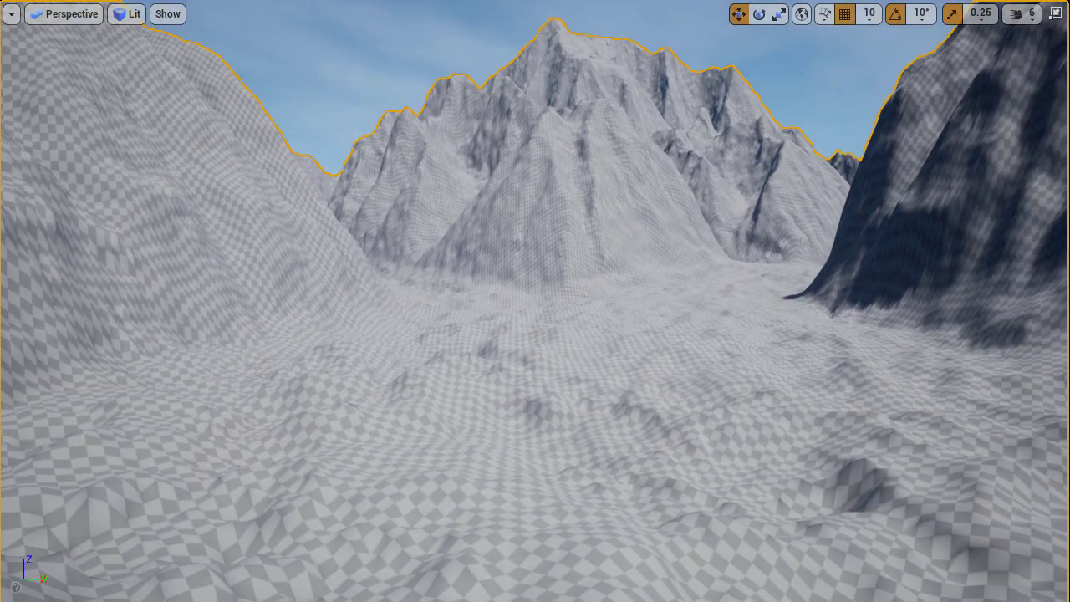
key("F11")
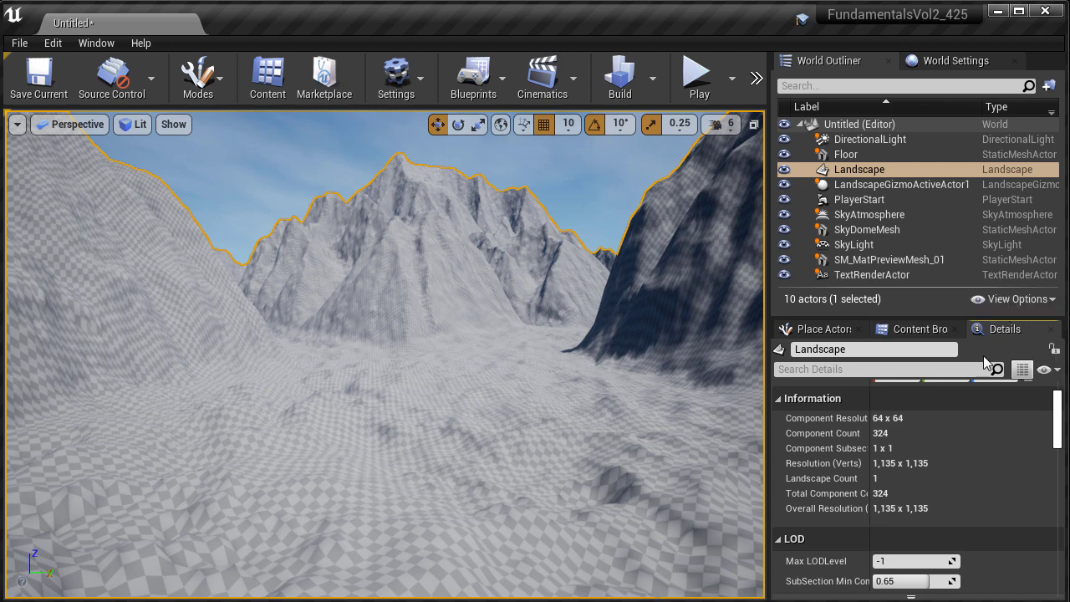
scroll(969, 429, "down", 3)
scroll(960, 455, "up", 2)
scroll(959, 454, "up", 1)
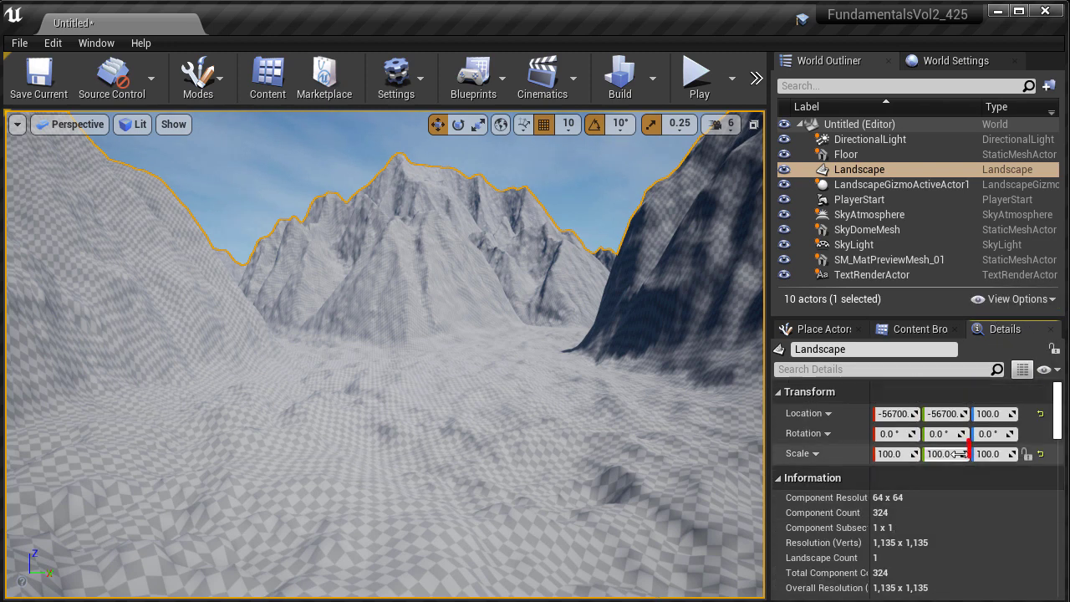
left_click(990, 454)
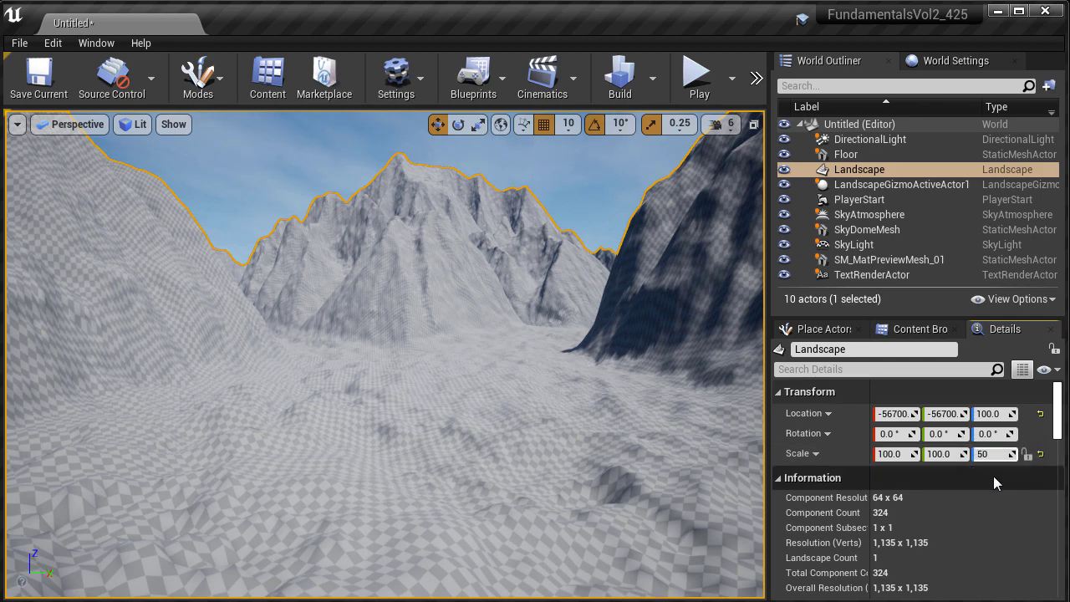
key("Return")
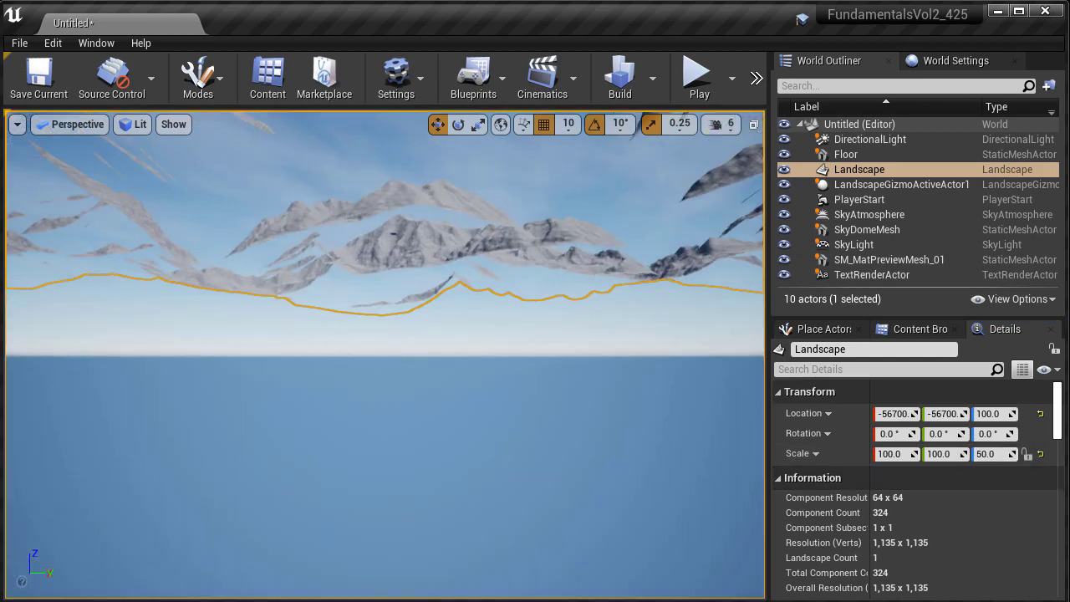
Fly into the valley and play-test the rescaled landscape in full view to judge the mountains' height.
key("w")
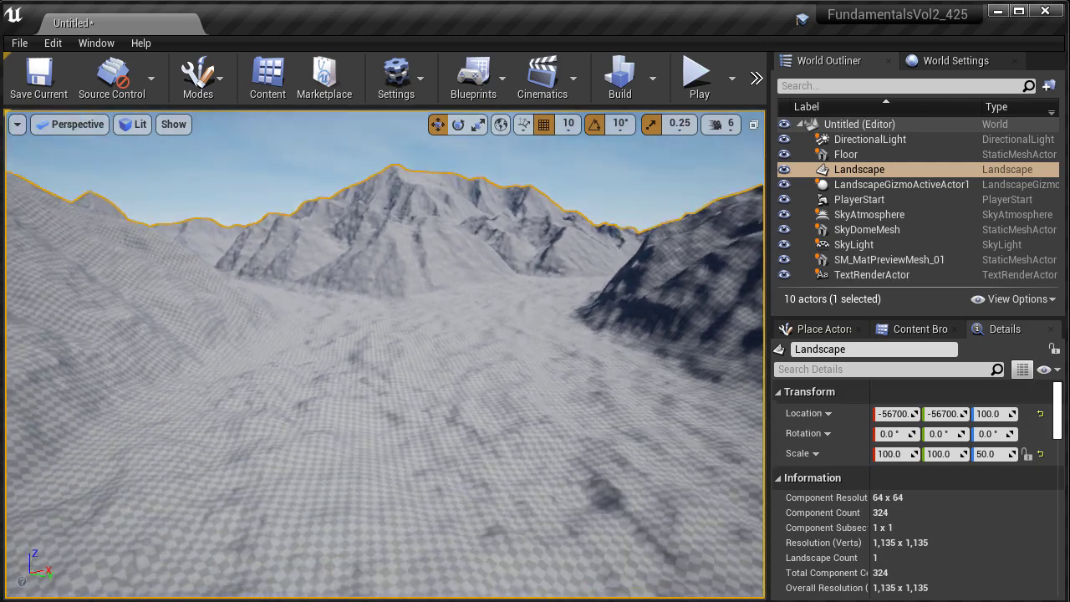
key("w")
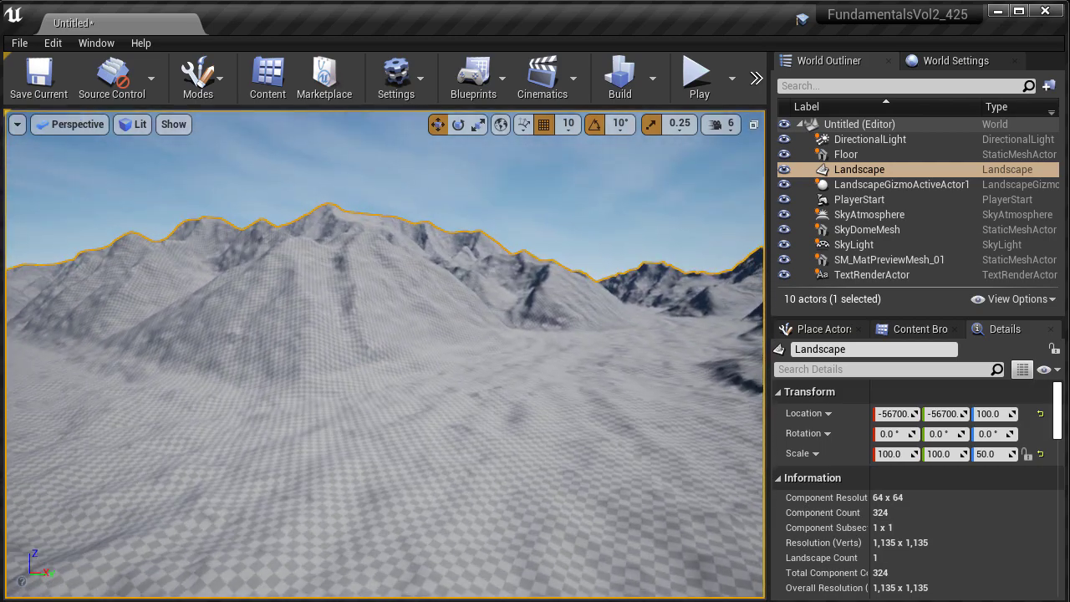
key("F11")
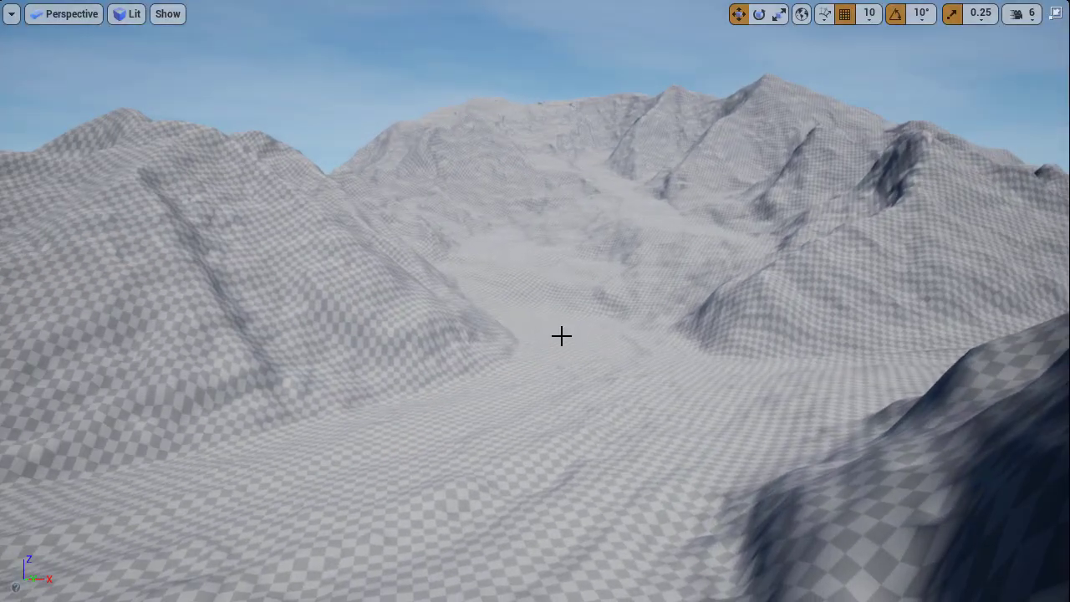
right_click(560, 336)
right_click(544, 318)
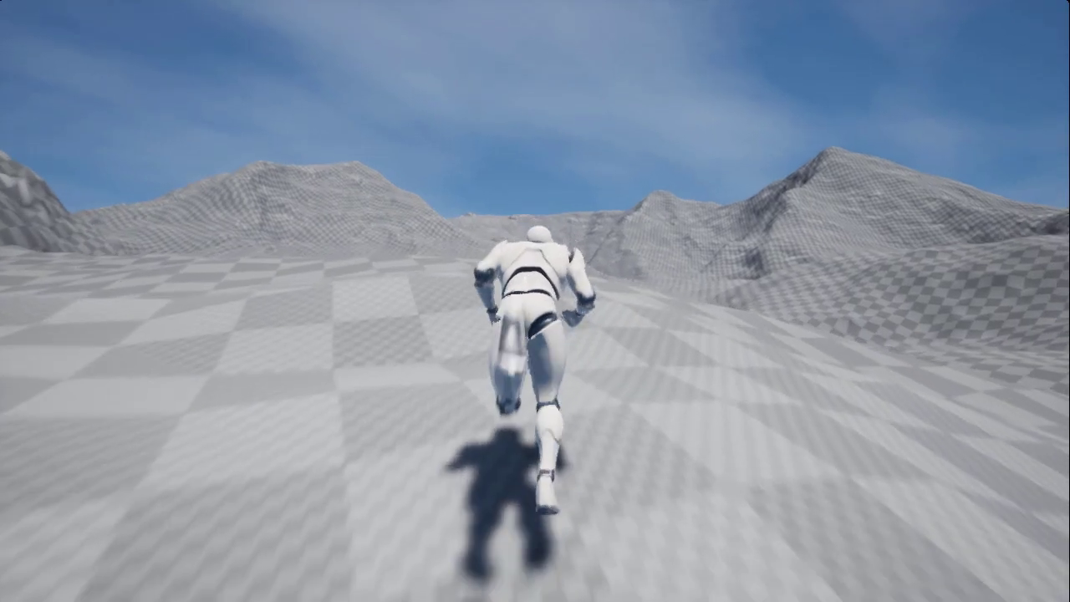
key("w")
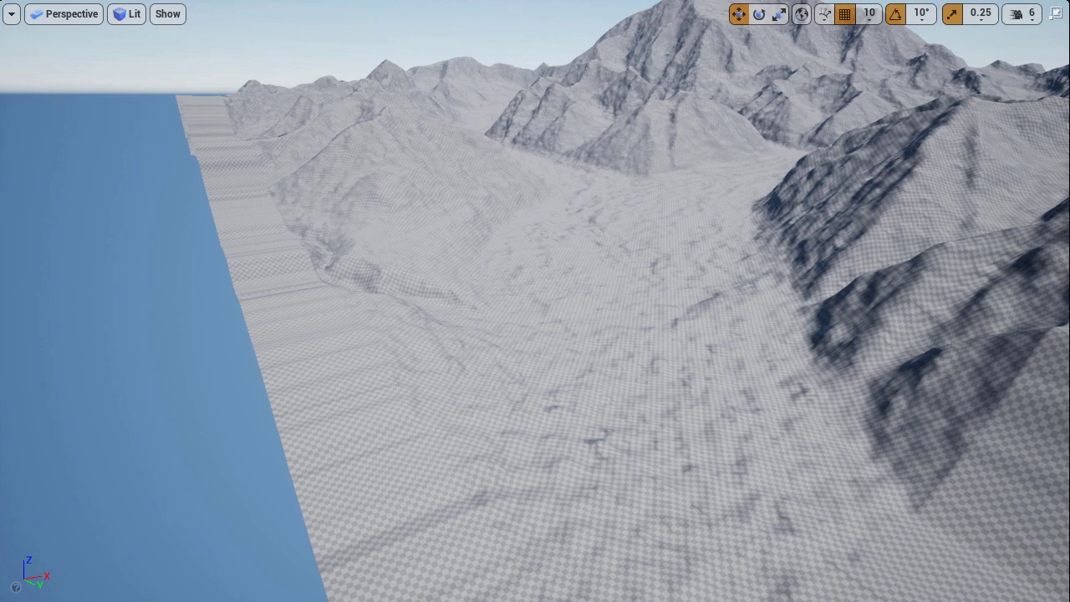
key("F11")
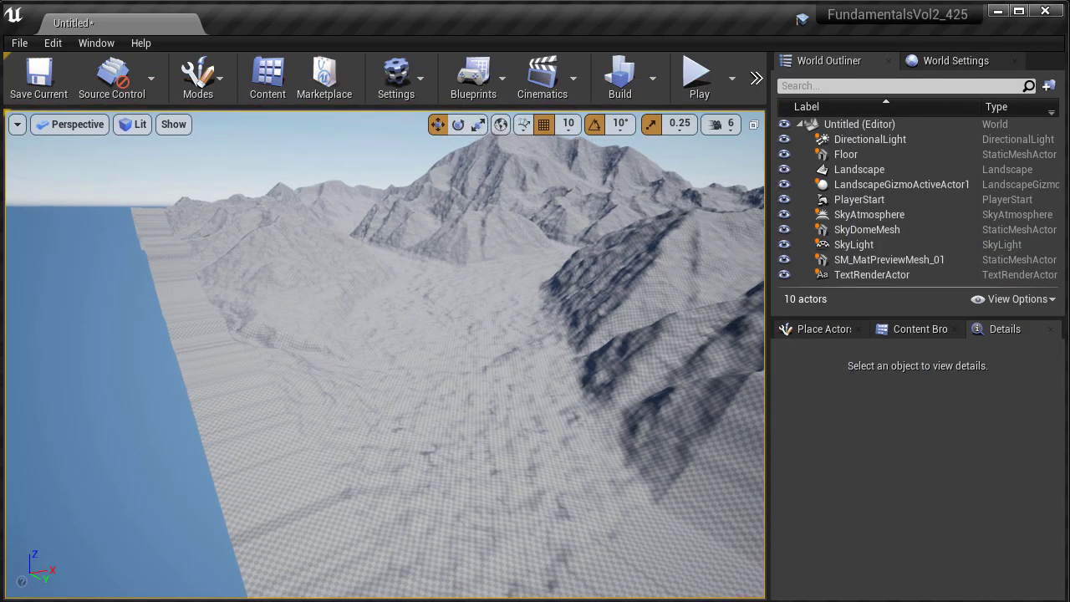
Delete the Landscape actor together with its LandscapeGizmoActiveActor1.
left_click_drag(691, 372, 639, 361)
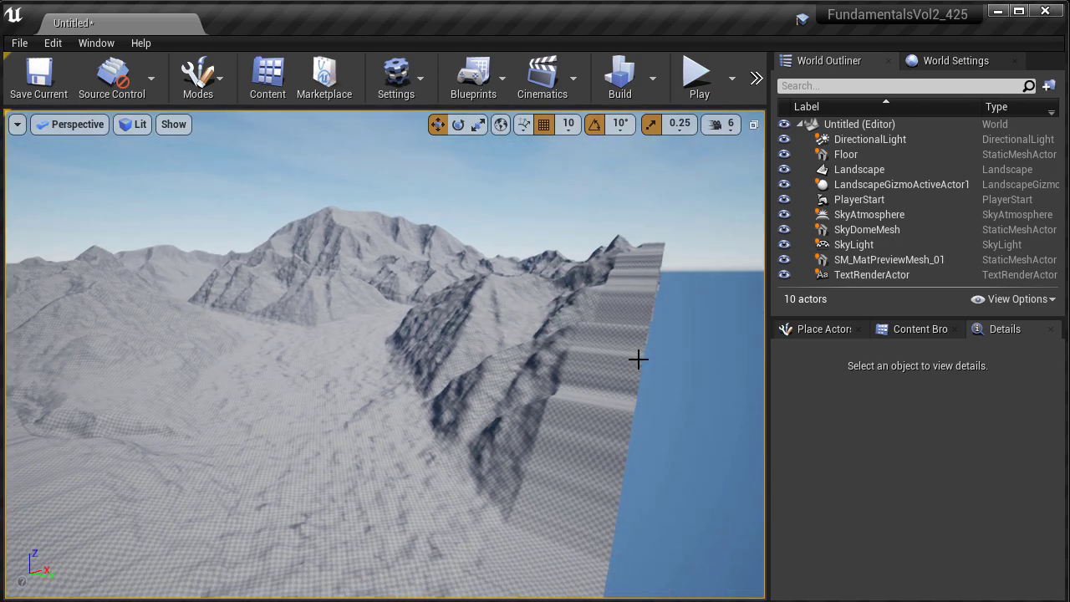
left_click(638, 359)
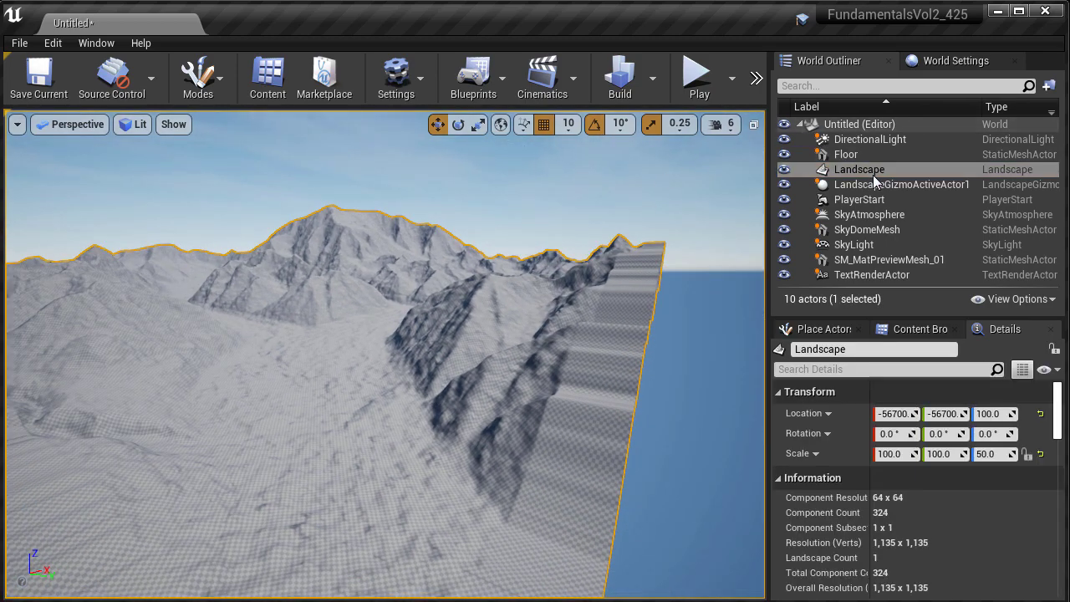
left_click(836, 185, "ctrl")
left_click_drag(384, 354, 308, 342)
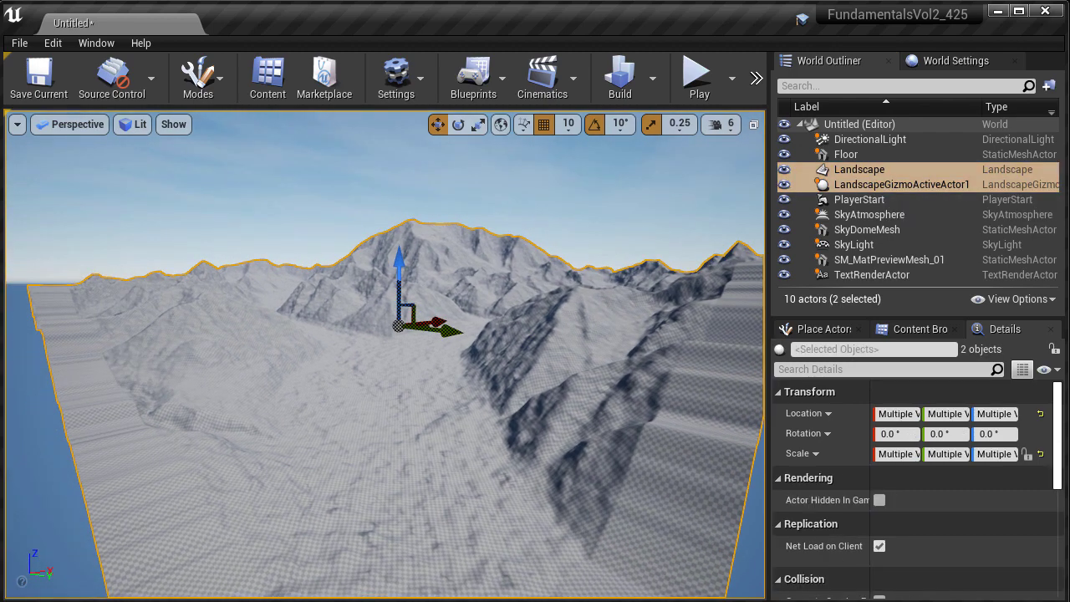
key("Delete")
Import HM-AlaskaTest01.png as a new landscape with edit layers enabled and the number of components set to 17 × 17.
left_click(198, 77)
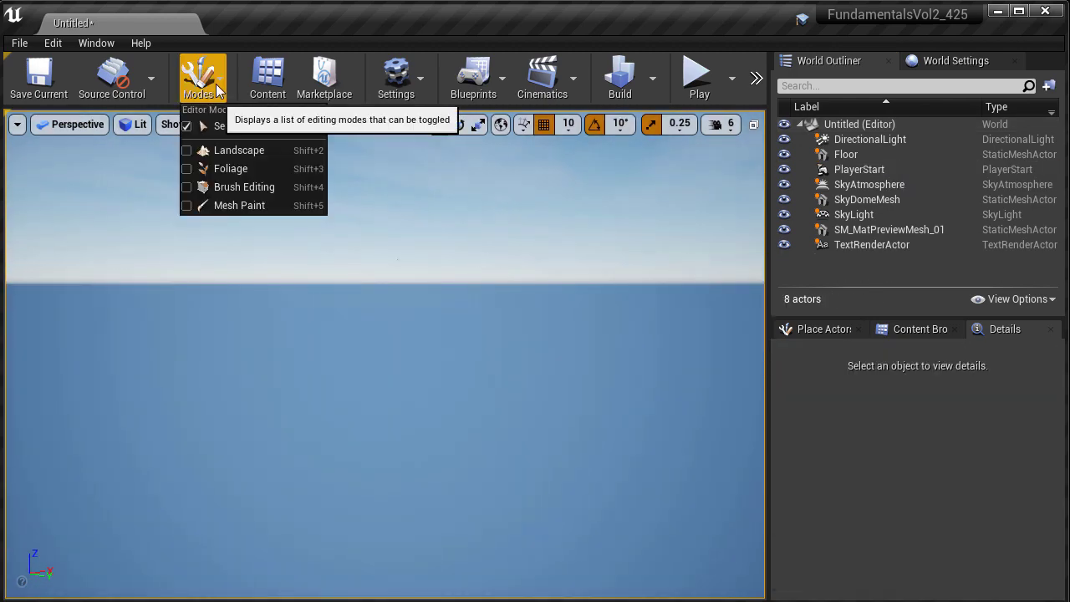
left_click(232, 148)
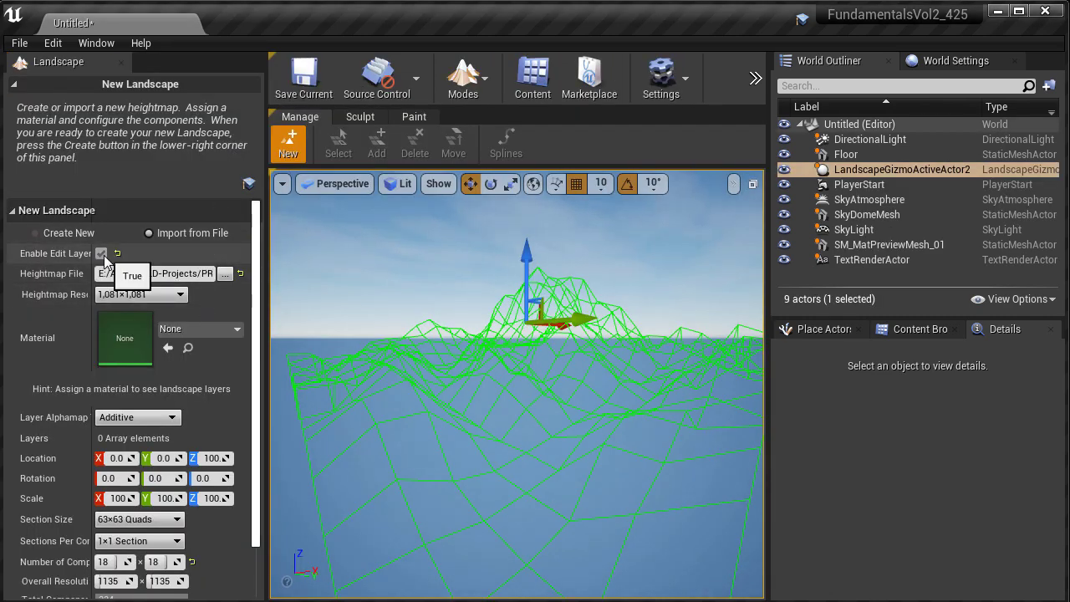
left_click_drag(89, 264, 106, 266)
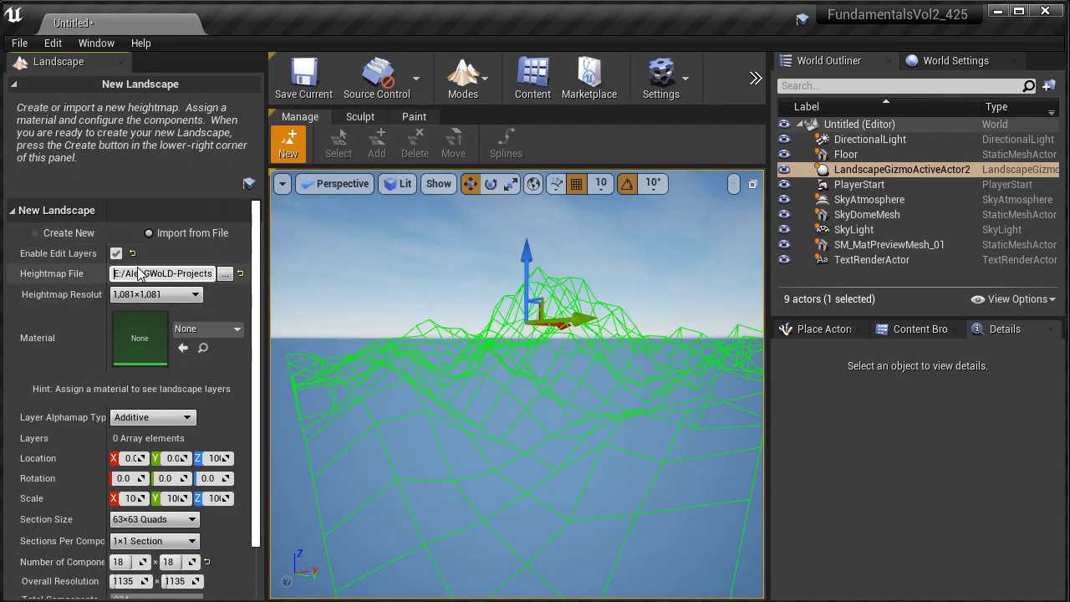
left_click(186, 272)
left_click(186, 273)
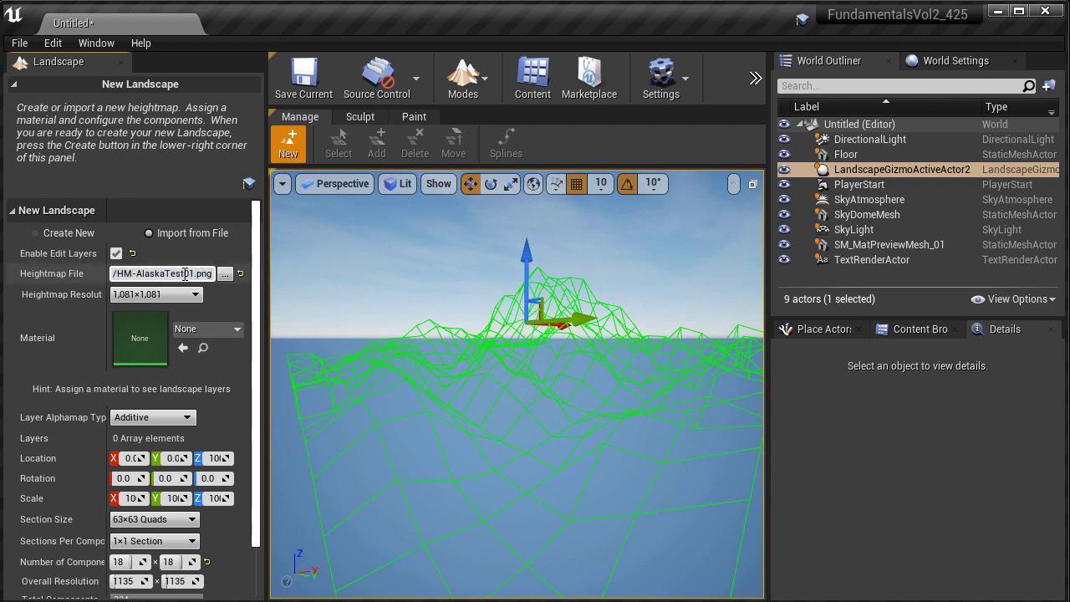
scroll(151, 401, "down", 1)
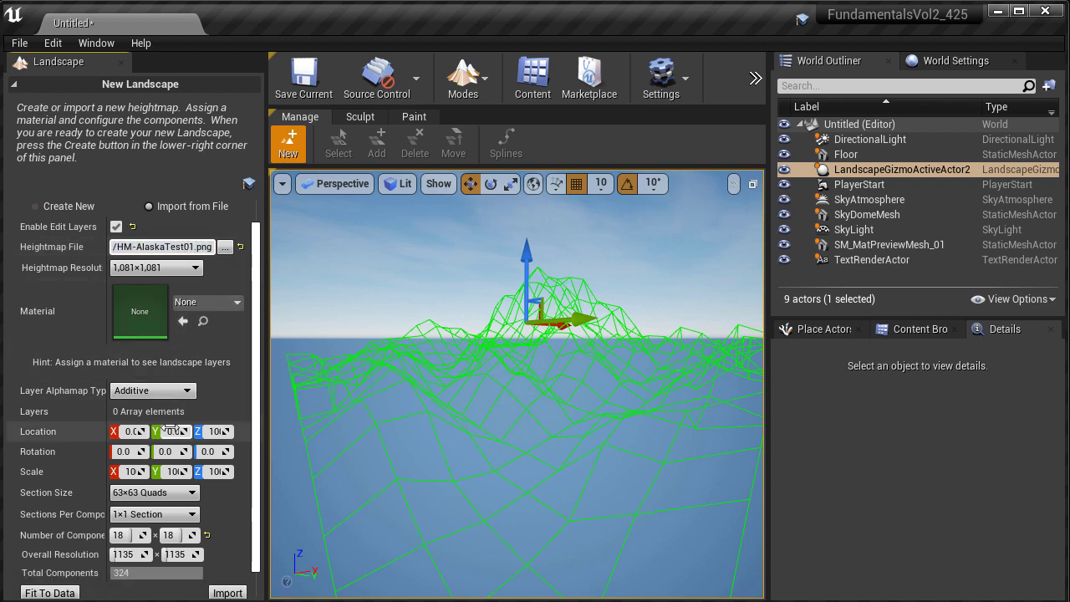
left_click(122, 530)
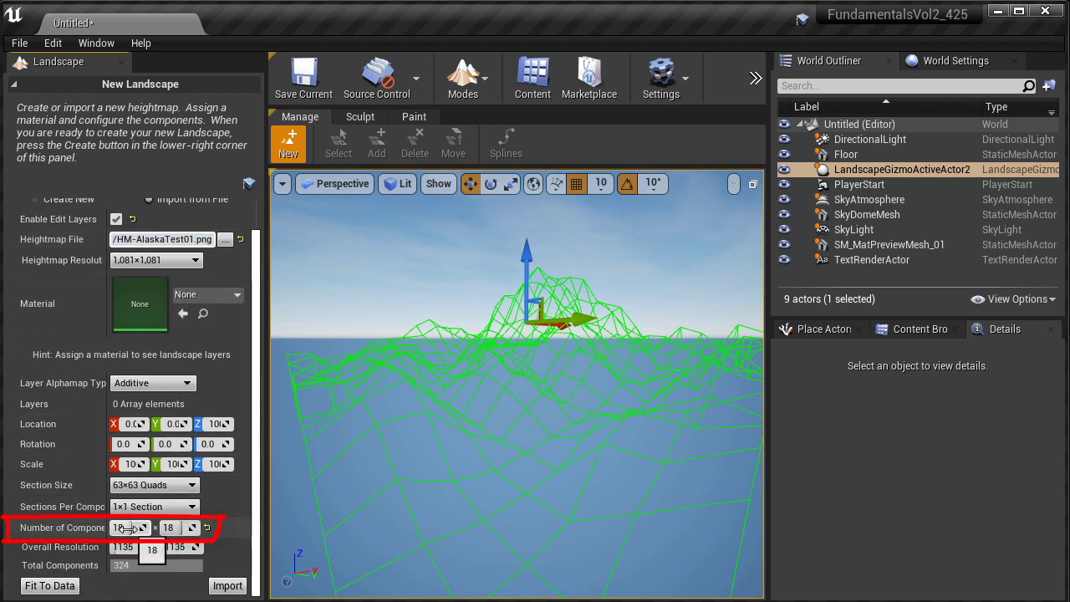
type("17")
key("Tab")
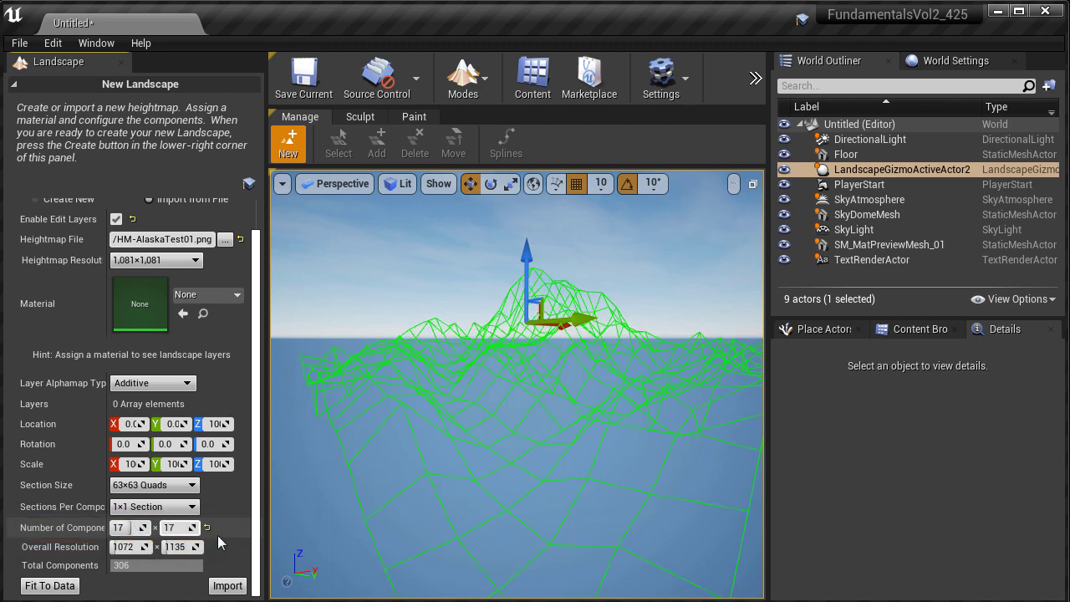
left_click(222, 585)
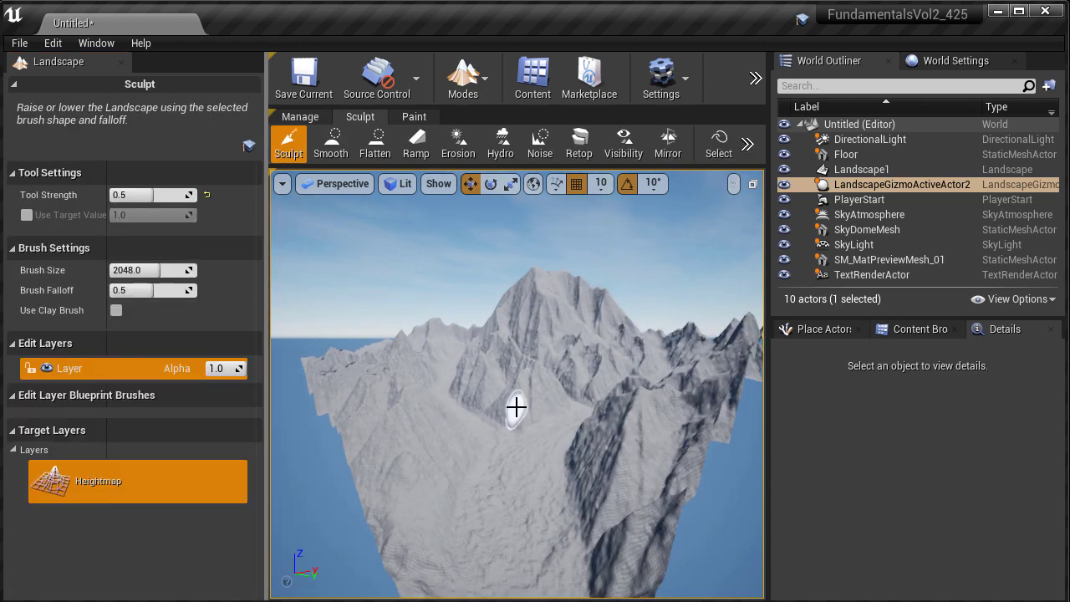
Leave Landscape mode, set the Z scale of Landscape1 to 50 and inspect the terrain's edges in full view.
scroll(511, 406, "up", 2)
key("shift+1")
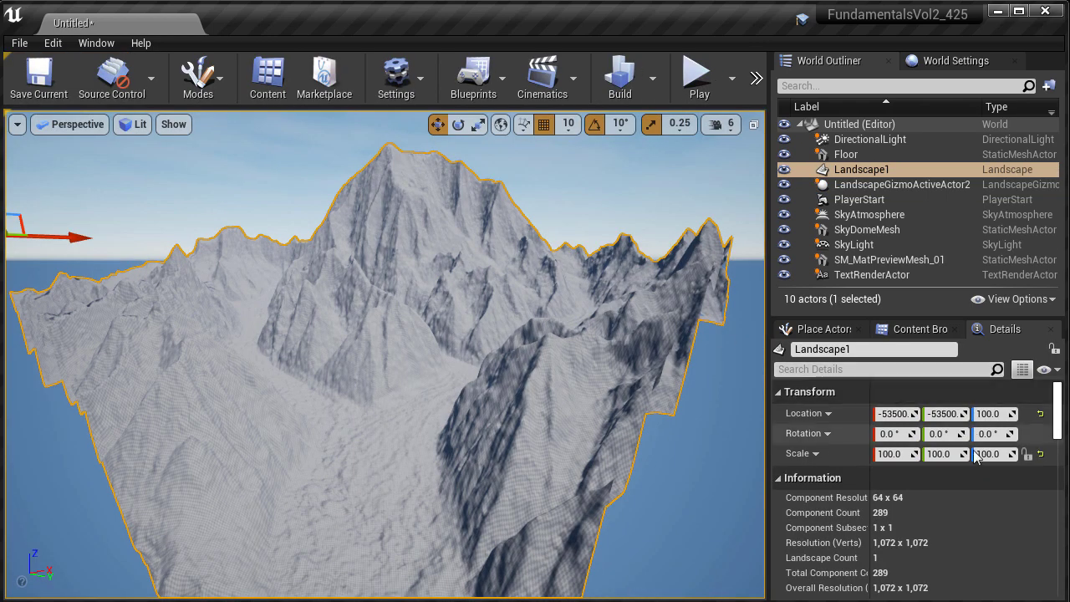
left_click(995, 454)
type("50")
key("Return")
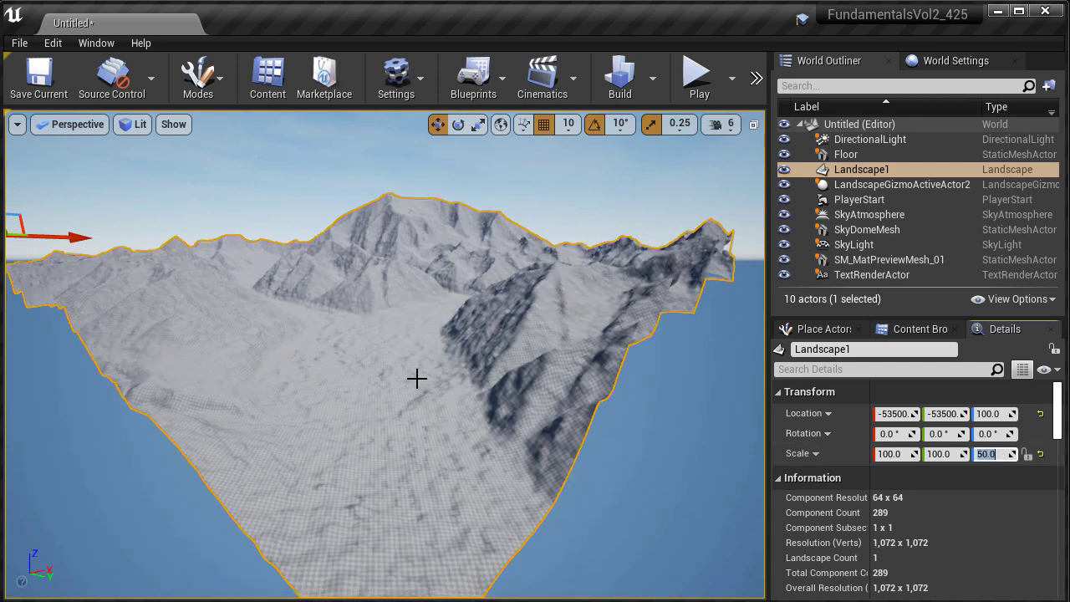
left_click_drag(413, 377, 493, 355)
key("F11")
key("w")
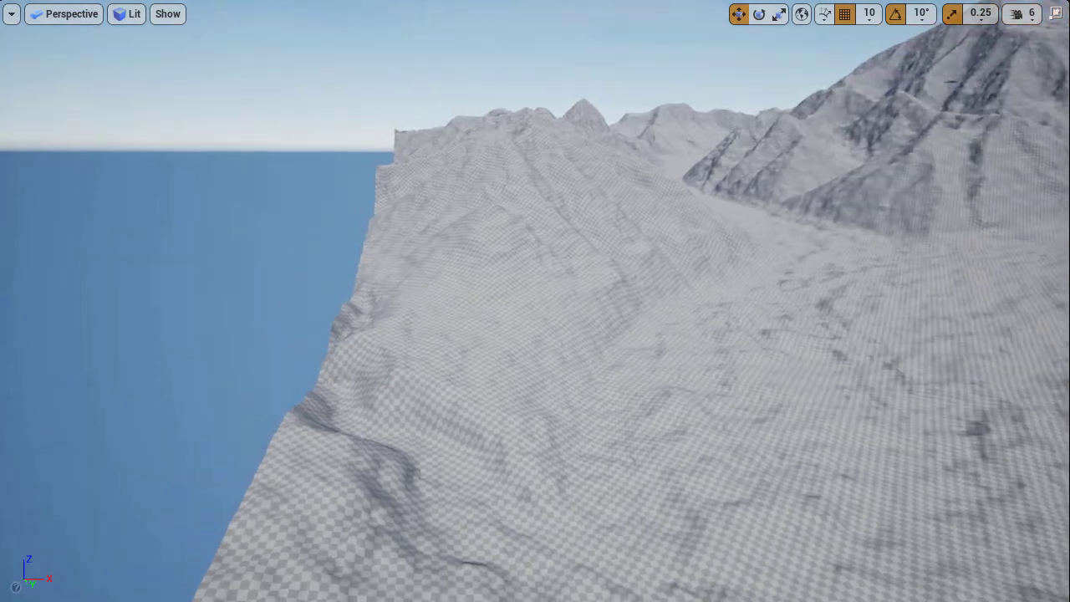
key("s")
key("w")
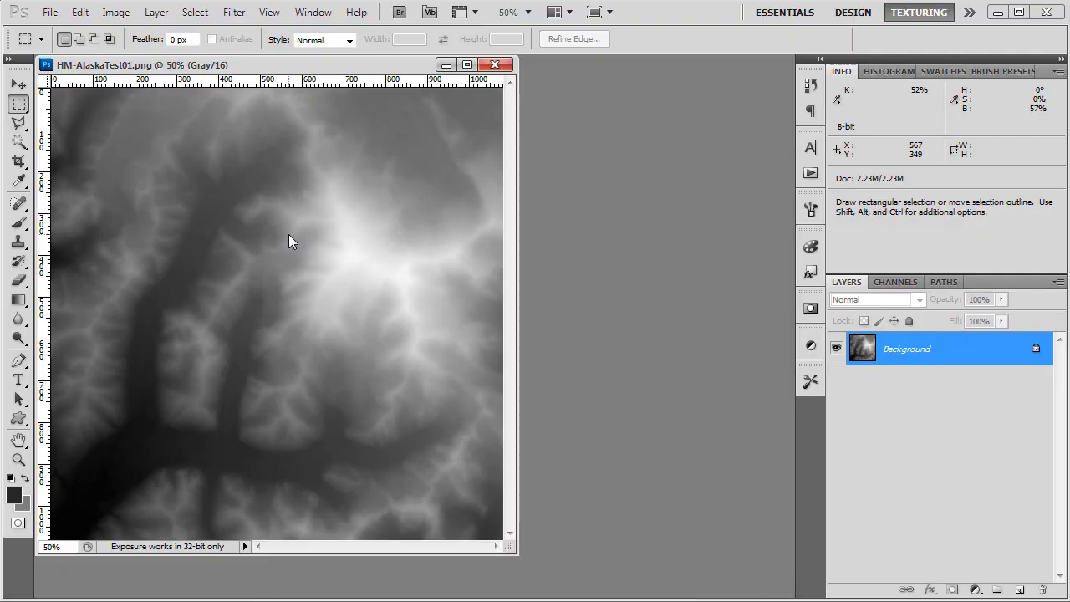
In Photoshop, resize the HM-AlaskaTest01.png height map to 1009 pixels wide with proportions constrained.
left_click(116, 11)
left_click(168, 126)
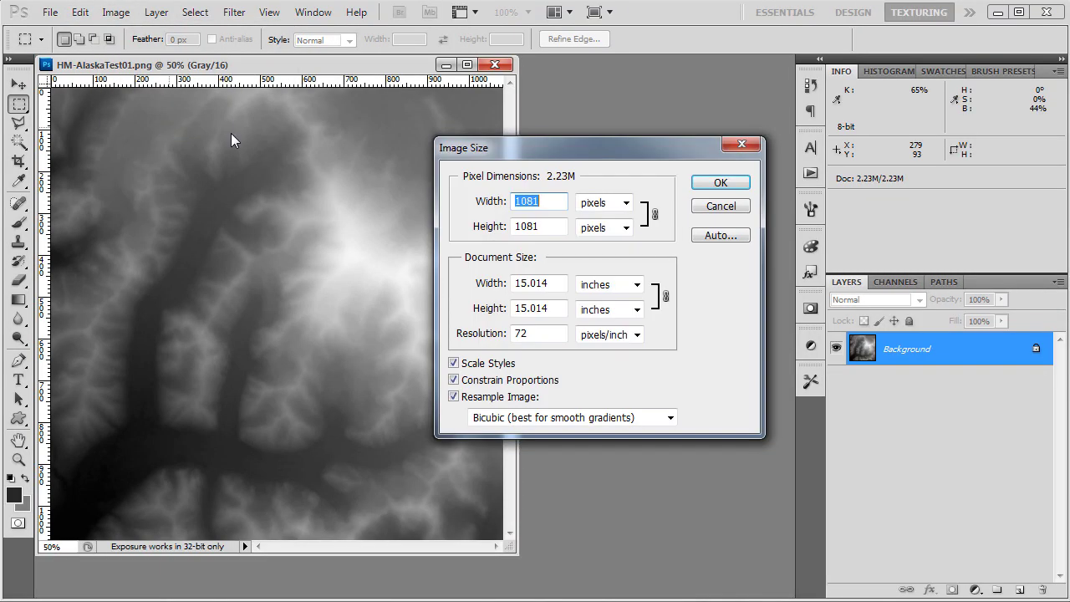
type("1009")
left_click(716, 188)
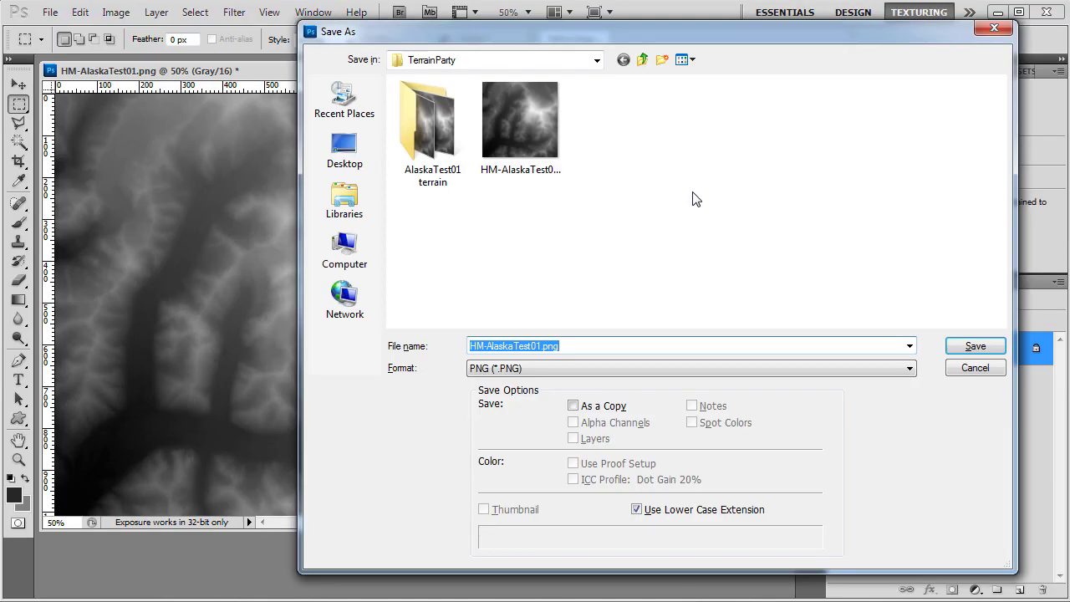
Save the resized height map as a PNG in the TerrainParty folder.
left_click(536, 132)
left_click(975, 348)
left_click(505, 242)
left_click(557, 160)
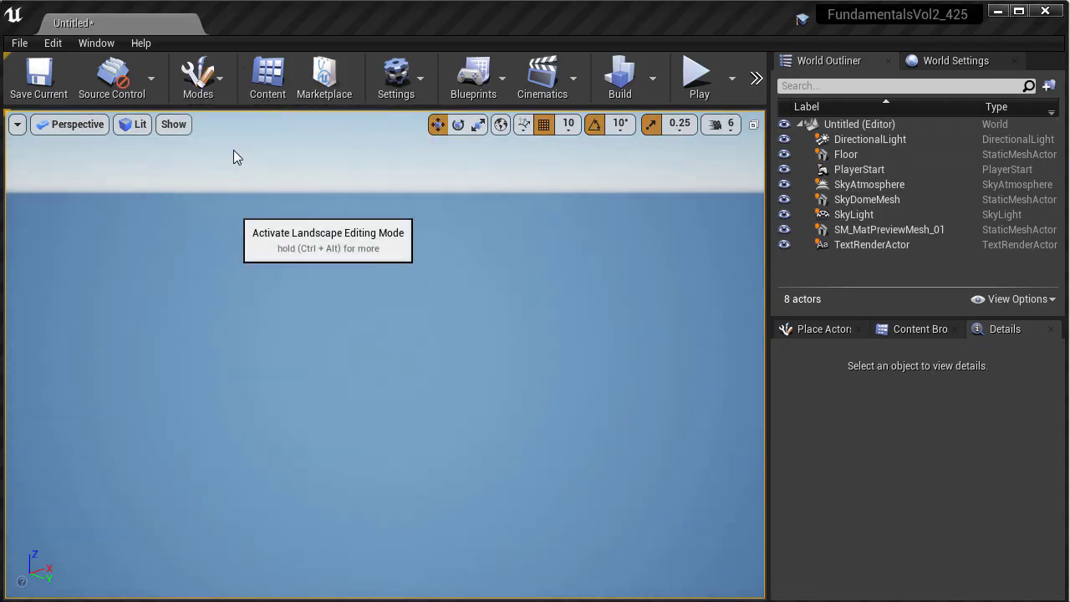
Back in Unreal Engine, enter Landscape mode and import the resized 1009 × 1009 height map as a new landscape.
left_click(199, 79)
left_click(234, 150)
left_click(171, 240)
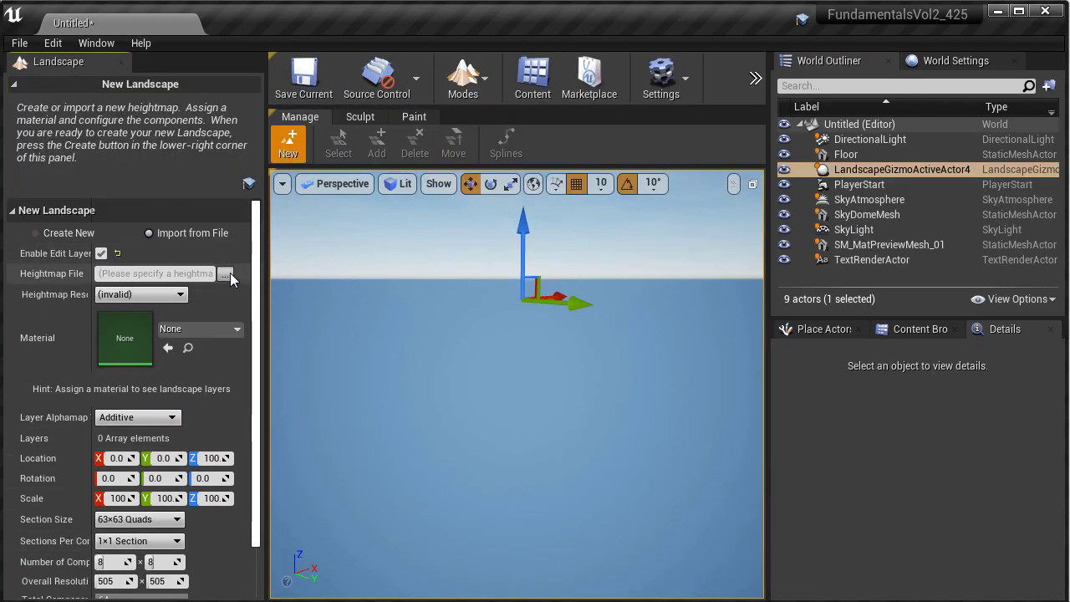
left_click(239, 273)
left_click(286, 141)
double_click(287, 140)
scroll(185, 386, "down", 1)
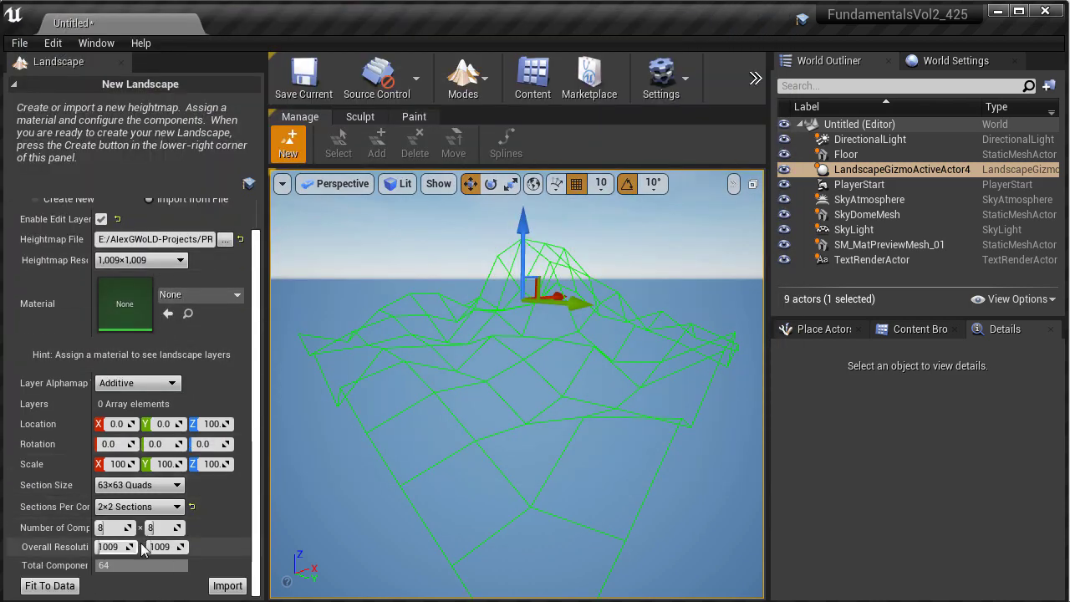
left_click(228, 585)
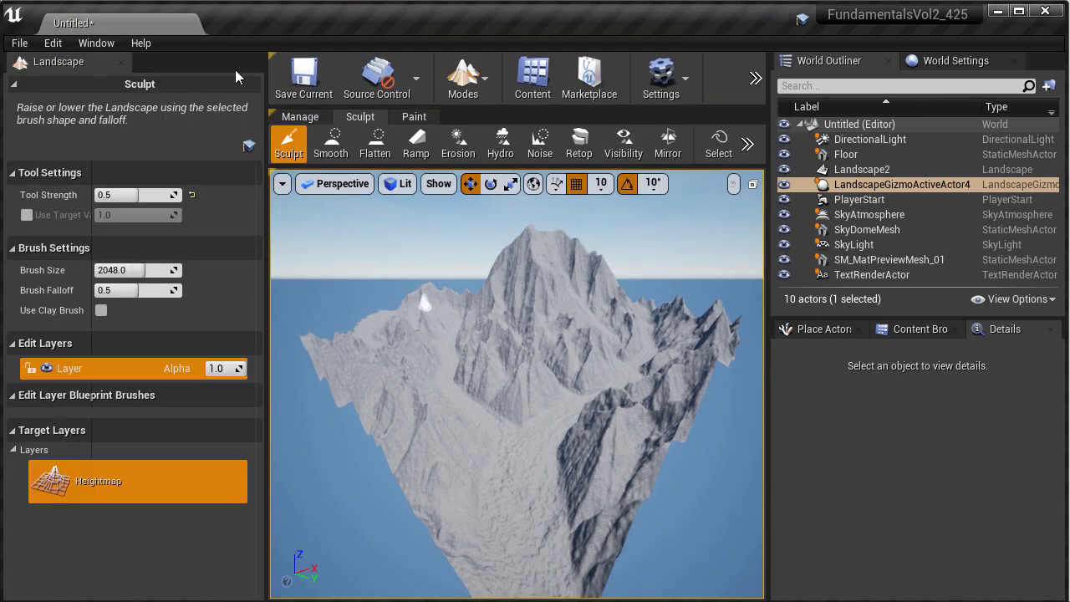
Leave Landscape mode and set the Z scale of Landscape2 to 50.
left_click(122, 62)
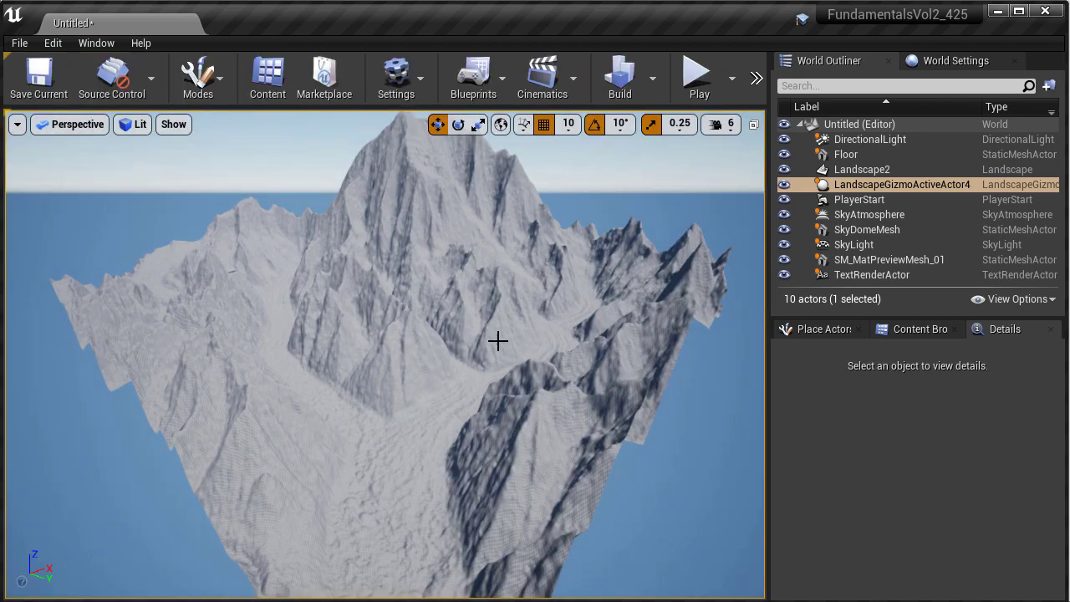
left_click(661, 330)
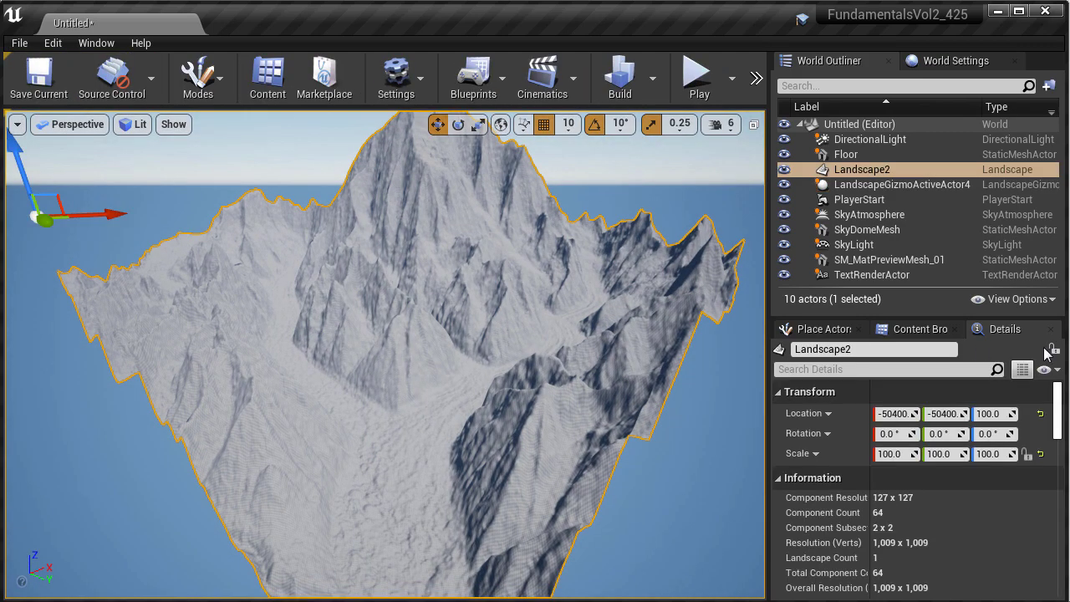
left_click(990, 453)
type("50")
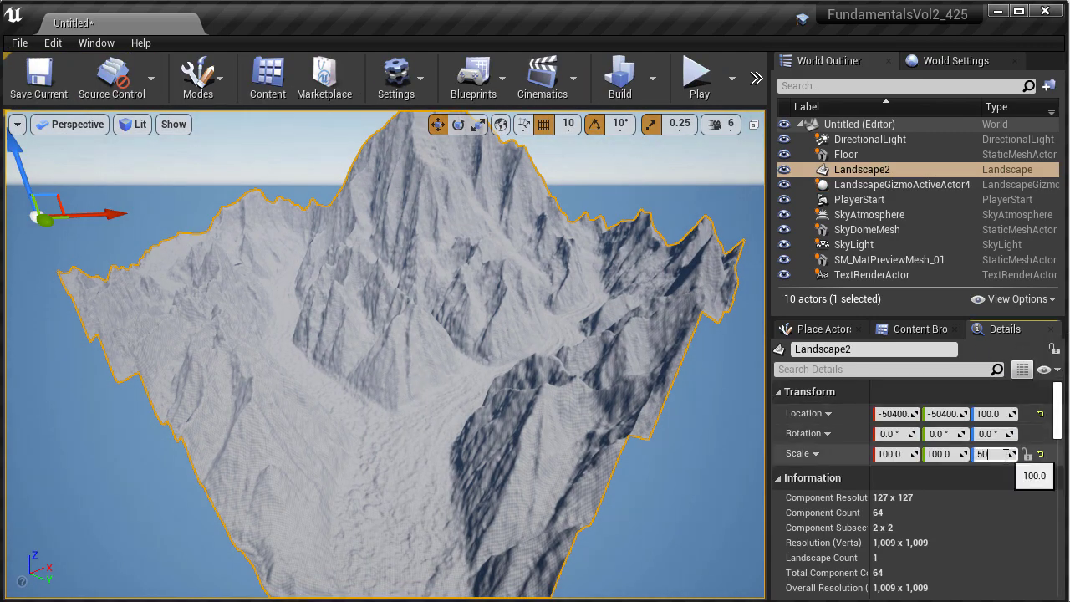
key("Return")
Flatten a large rounded patch of the valley floor near the landscape's edge in full view.
left_click_drag(532, 347, 531, 347)
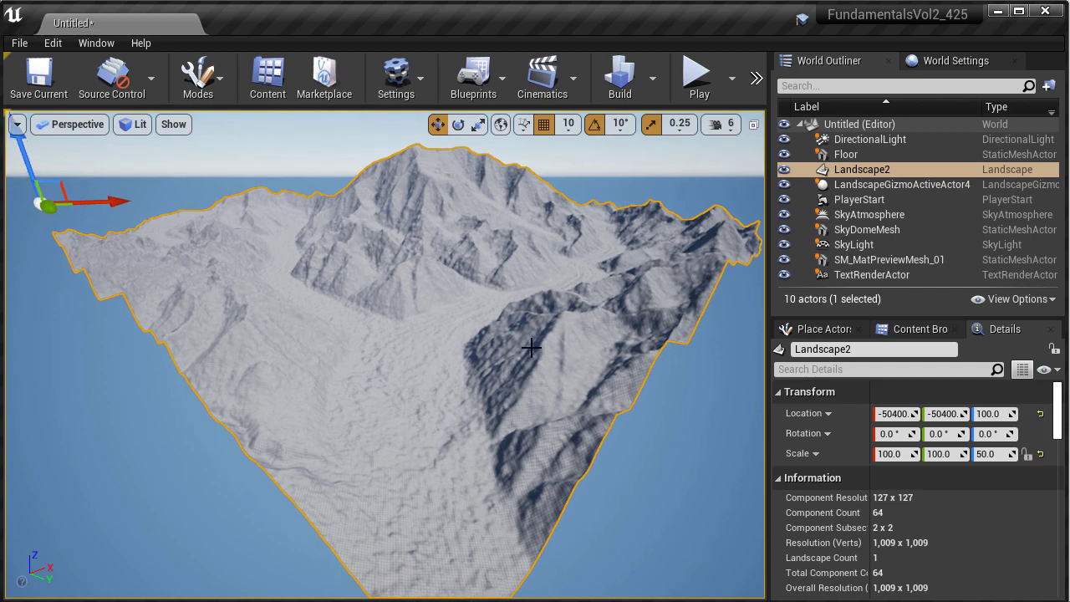
key("F11")
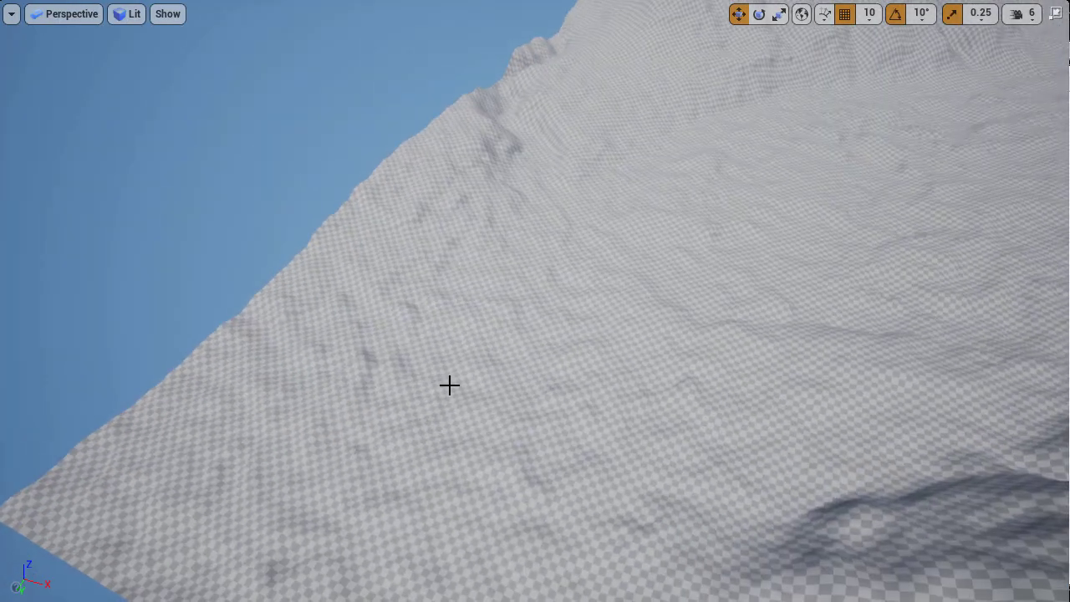
mouse_move(466, 390)
left_mouse_down()
mouse_move(530, 394)
mouse_move(473, 409)
mouse_move(525, 394)
mouse_move(444, 403)
mouse_move(611, 363)
mouse_move(523, 389)
mouse_move(482, 377)
mouse_move(470, 407)
mouse_move(411, 418)
left_mouse_up()
key("w")
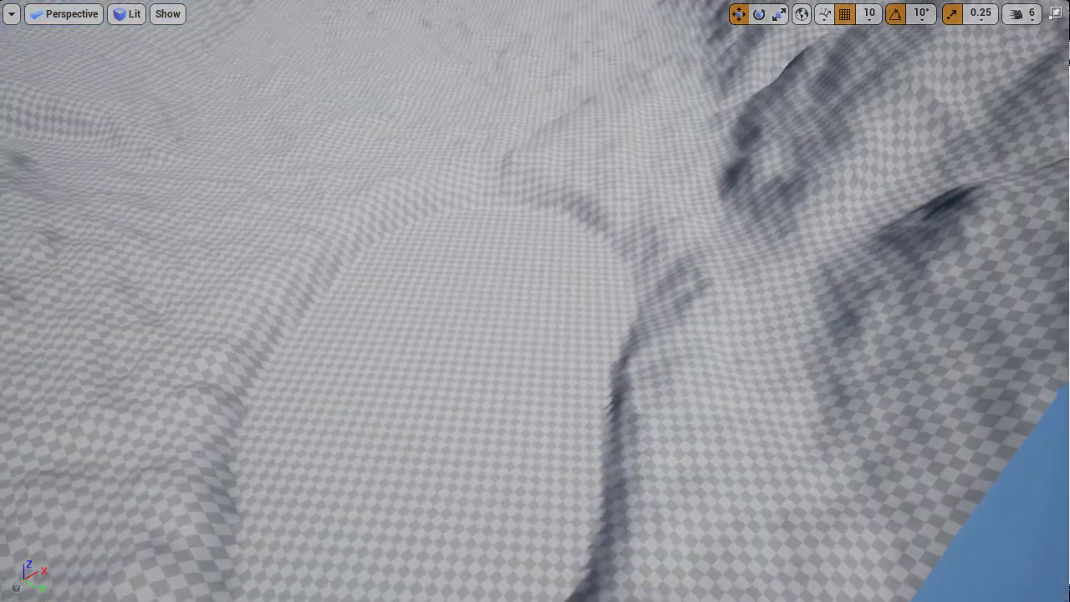
scroll(534, 301, "down", 5)
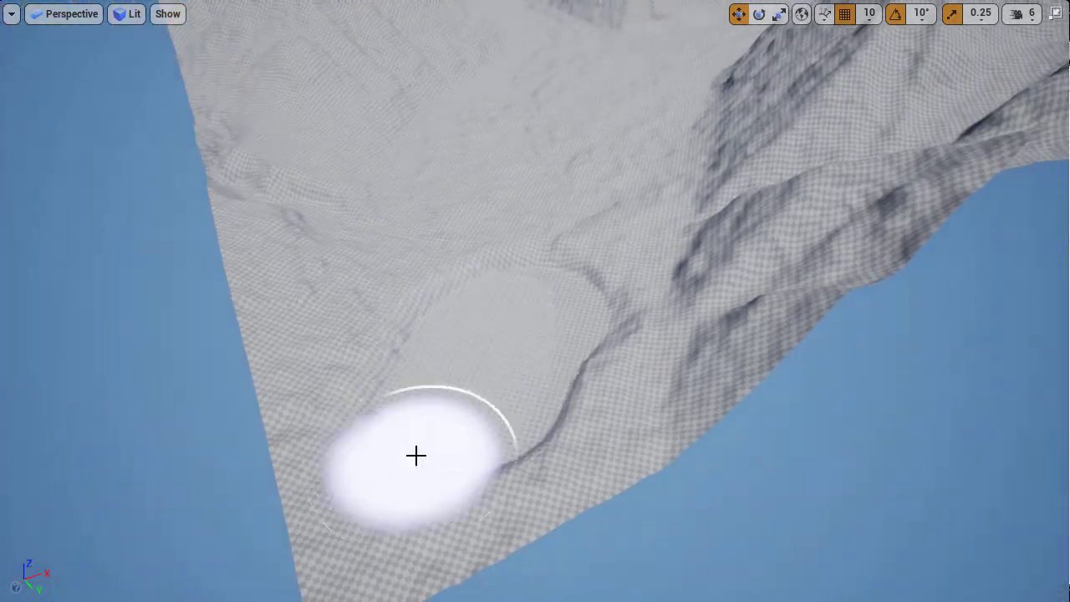
mouse_move(440, 415)
left_mouse_down()
mouse_move(476, 380)
mouse_move(463, 360)
mouse_move(509, 313)
mouse_move(516, 426)
mouse_move(522, 243)
left_mouse_up()
Set the camera speed to 8 and try raising the mountain's summit with the Sculpt tool.
left_click(1024, 14)
mouse_move(538, 397)
left_mouse_down()
mouse_move(537, 376)
mouse_move(460, 468)
mouse_move(702, 330)
left_mouse_up()
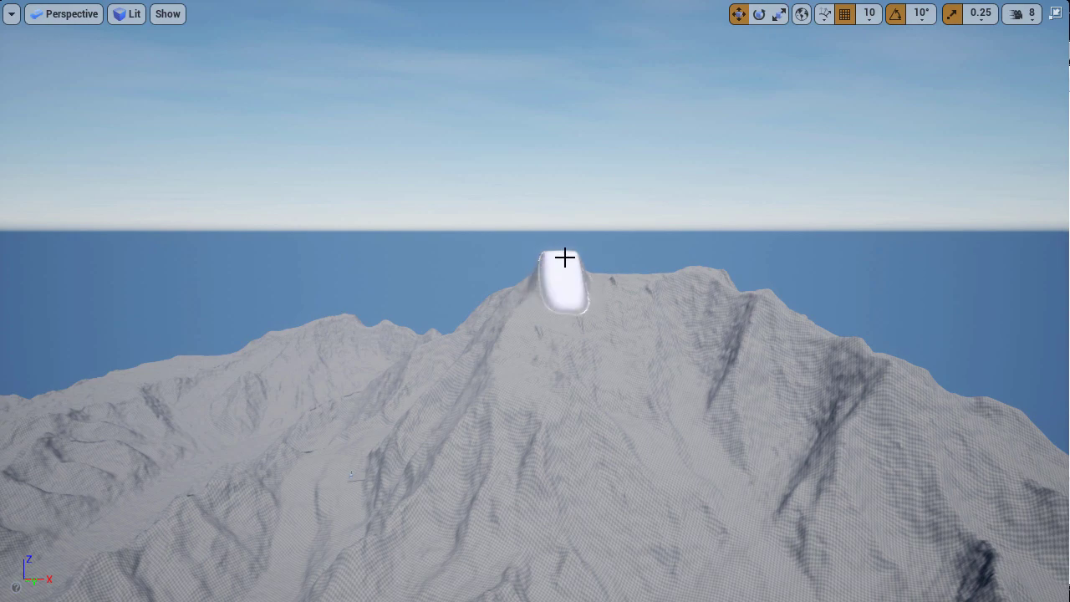
mouse_move(557, 272)
left_mouse_down()
mouse_move(557, 213)
mouse_move(554, 394)
mouse_move(559, 378)
mouse_move(544, 424)
mouse_move(518, 452)
mouse_move(502, 284)
mouse_move(502, 214)
mouse_move(521, 165)
mouse_move(535, 160)
mouse_move(602, 222)
mouse_move(635, 284)
left_mouse_up()
scroll(529, 250, "down", 5)
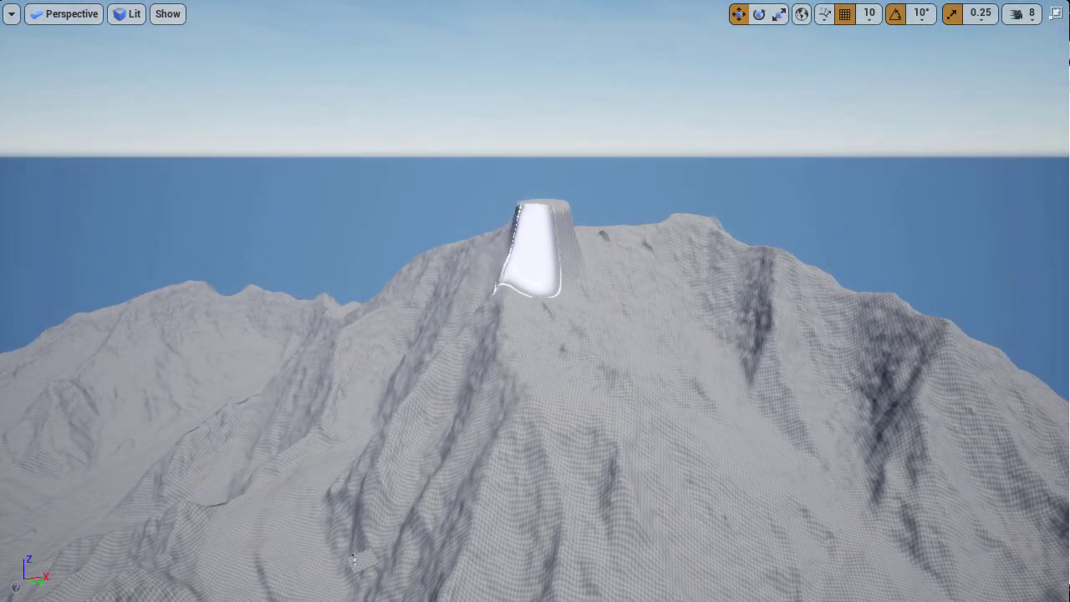
scroll(590, 242, "up", 5)
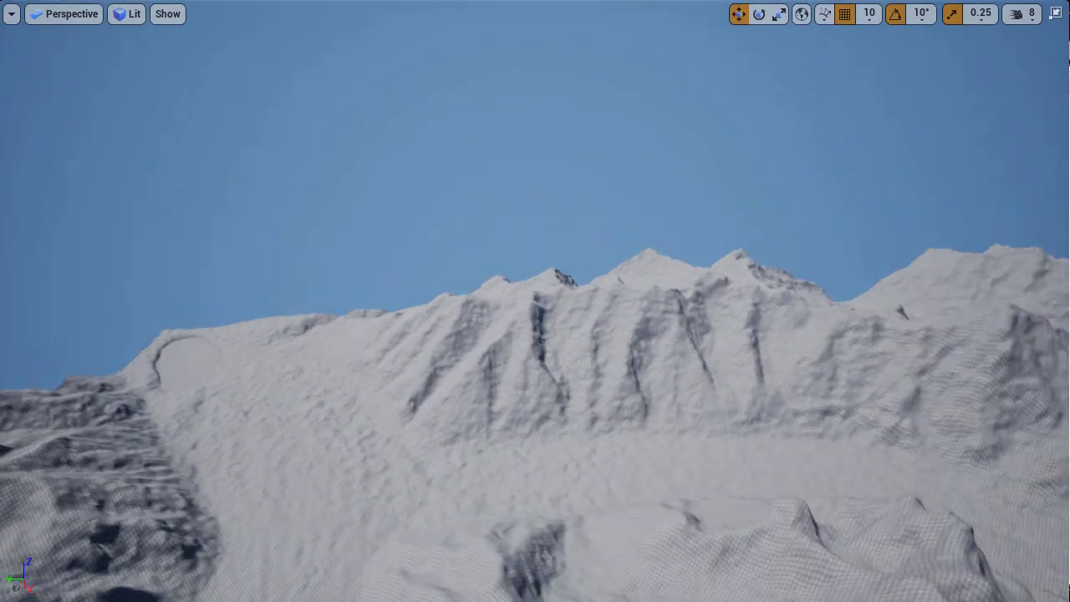
left_click_drag(590, 241, 798, 260)
scroll(587, 248, "down", 3)
key("ctrl+z")
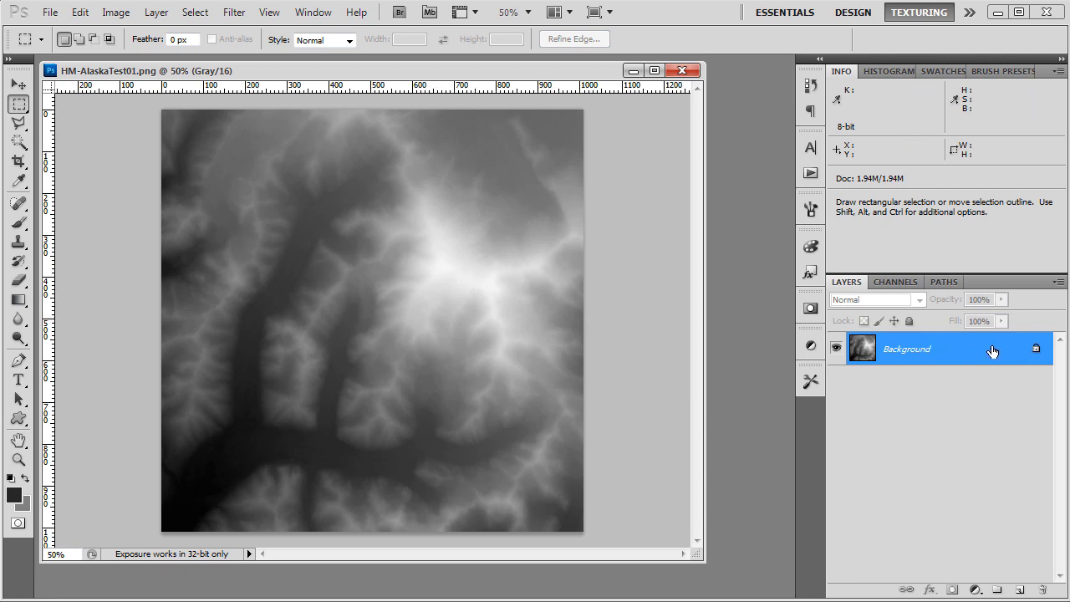
Switch to Photoshop, duplicate the Background layer and apply Levels to the copy with output levels 50 and 200.
left_click_drag(991, 351, 1021, 590)
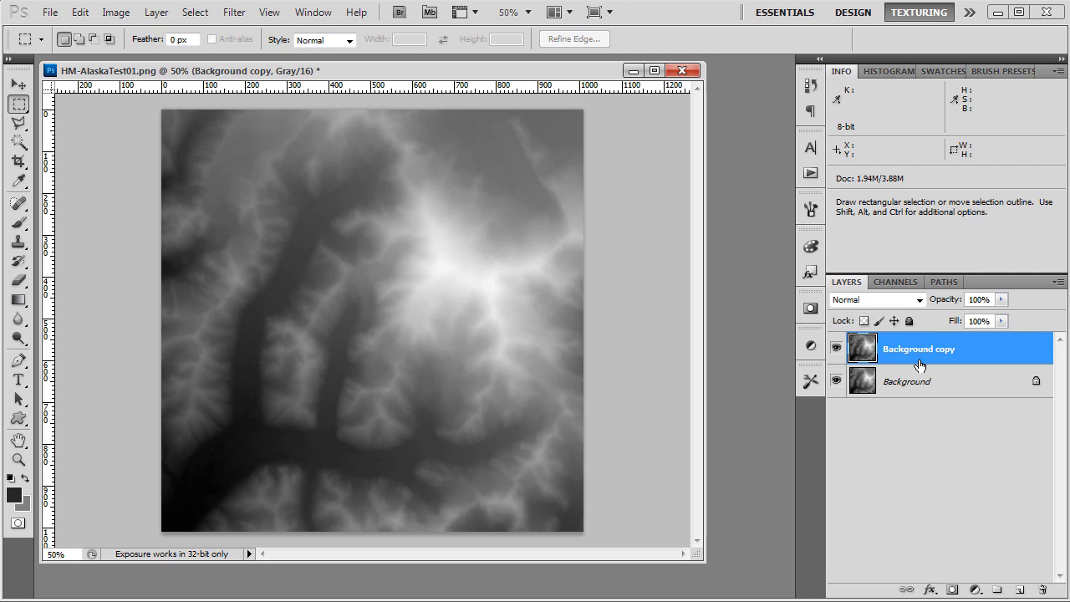
key("ctrl")
key("ctrl+l")
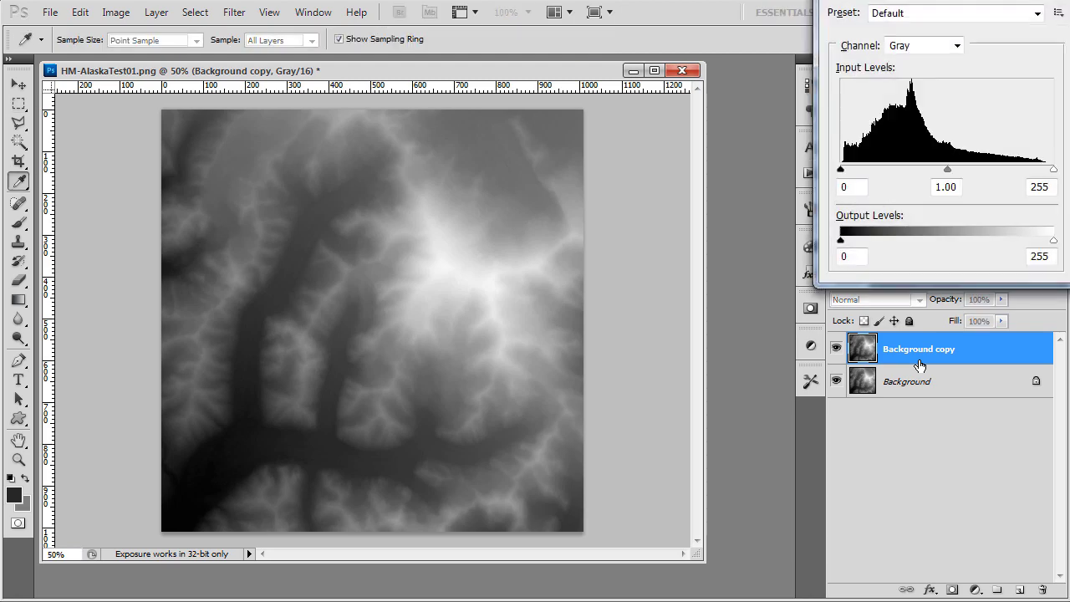
left_click_drag(927, 1, 685, 129)
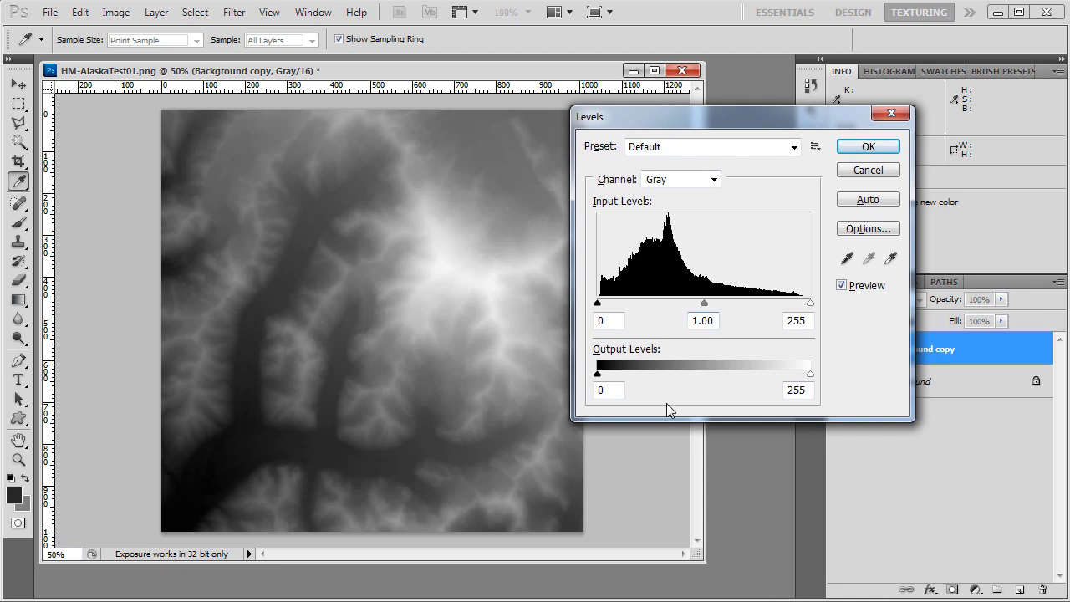
left_click(599, 390)
type("50")
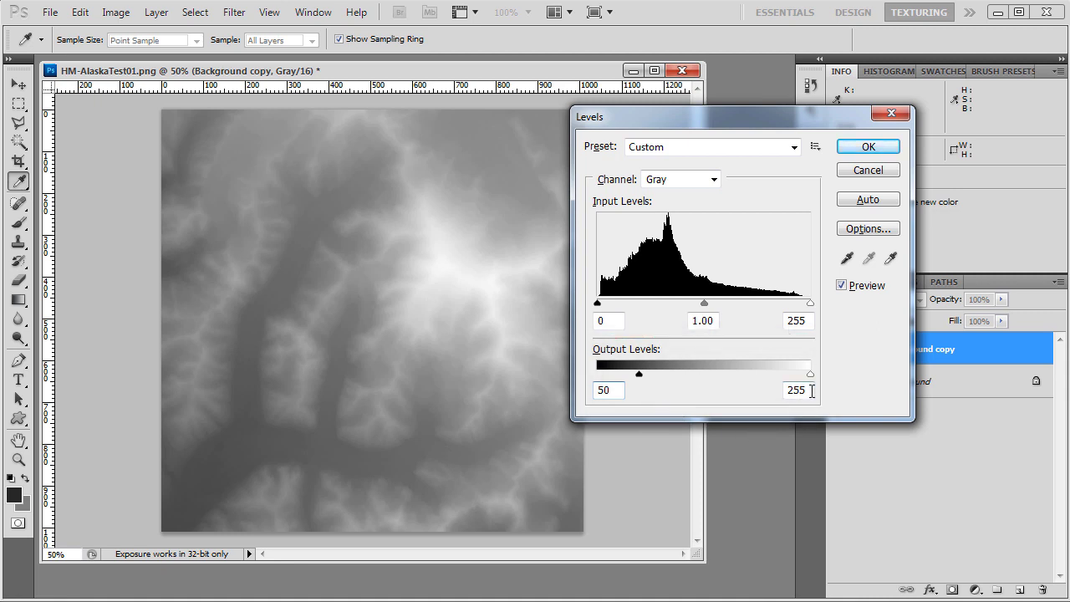
key("Tab")
type("200")
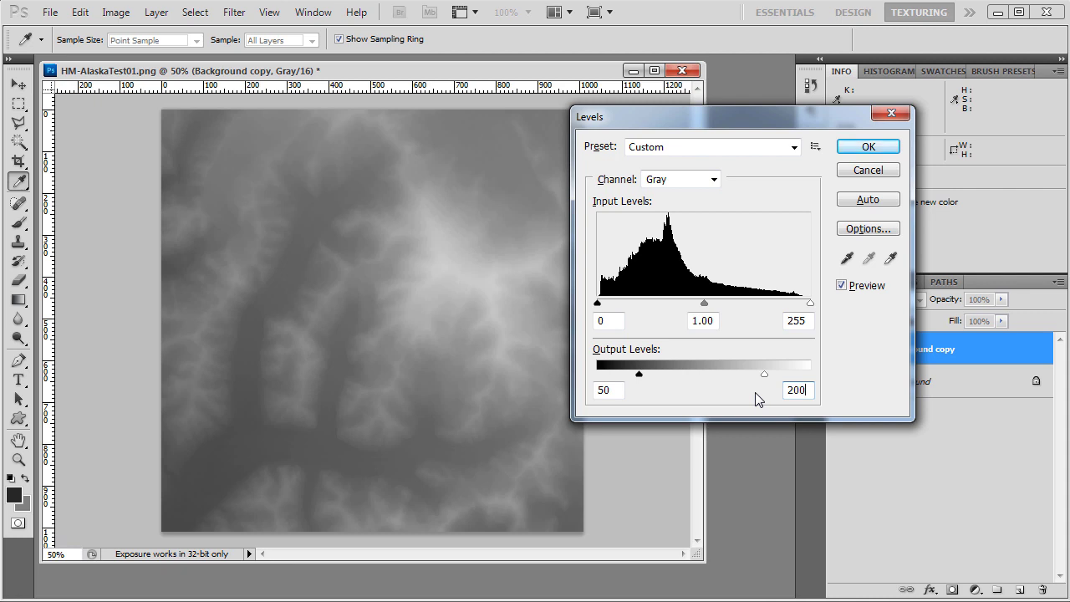
left_click(890, 147)
Save the adjusted height map as a PNG, overwriting HM-AlaskaTest01.png in the TerrainParty folder.
key("ctrl+shift+s")
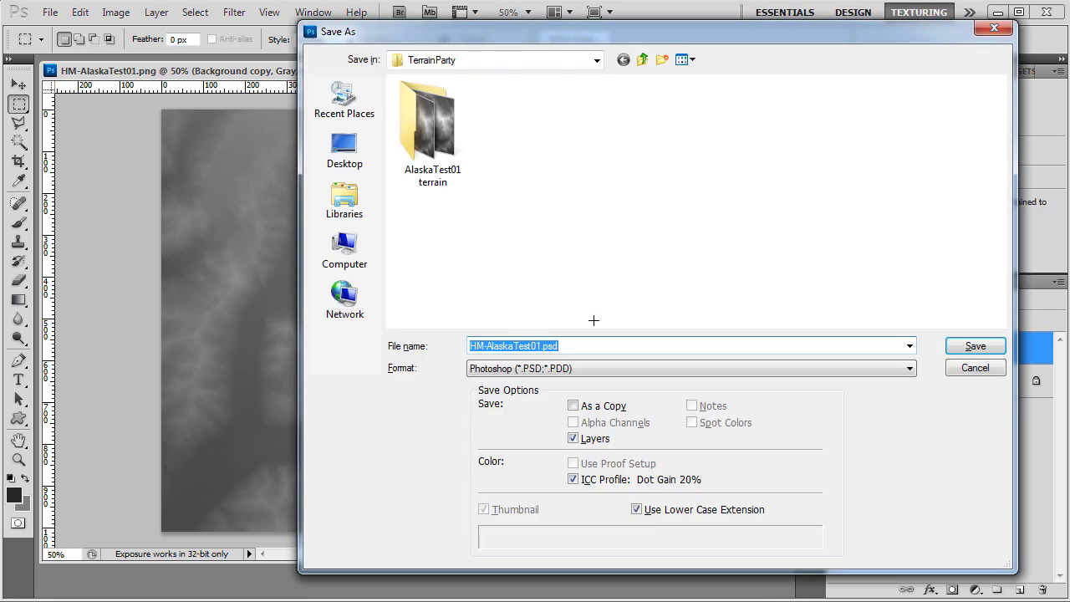
left_click(575, 368)
left_click(512, 460)
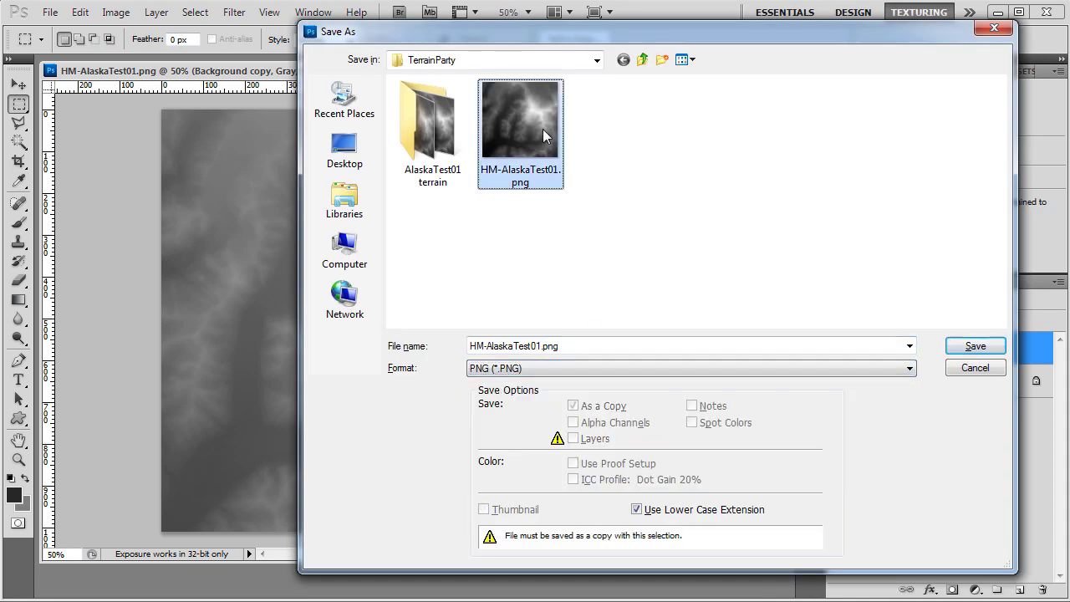
double_click(543, 128)
left_click(504, 244)
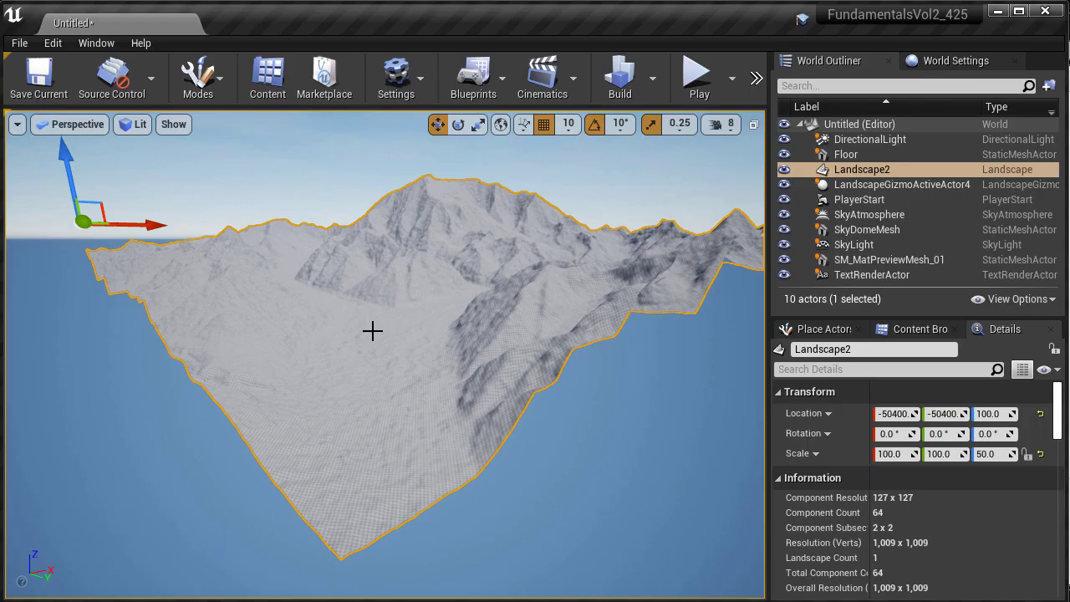
Back in Unreal Engine, enter Landscape mode and reimport the edited height map into Landscape2's Heightmap target layer.
left_click(221, 78)
left_click(228, 150)
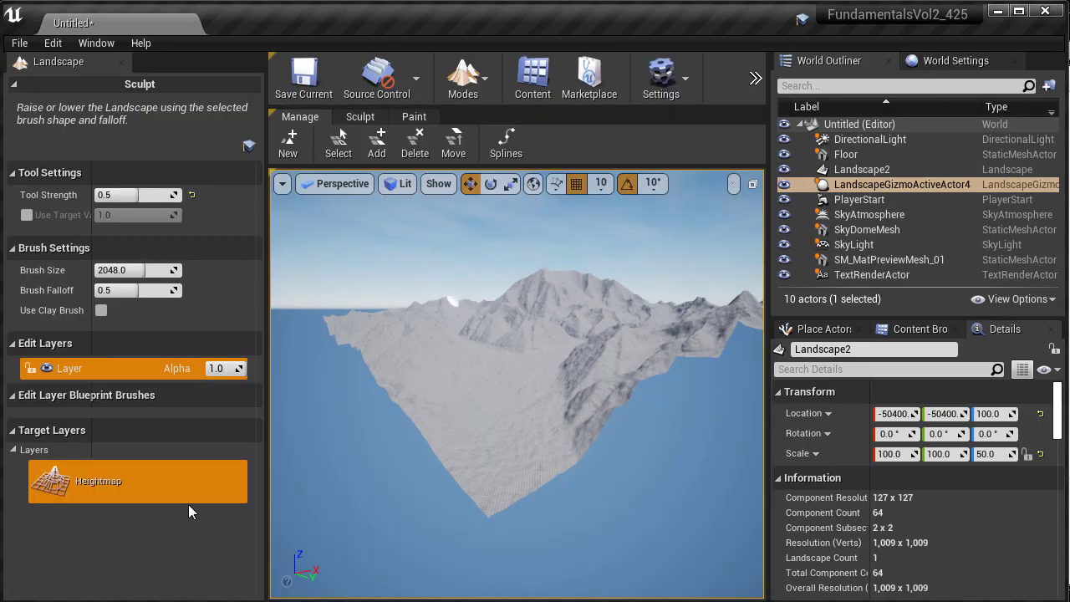
right_click(149, 491)
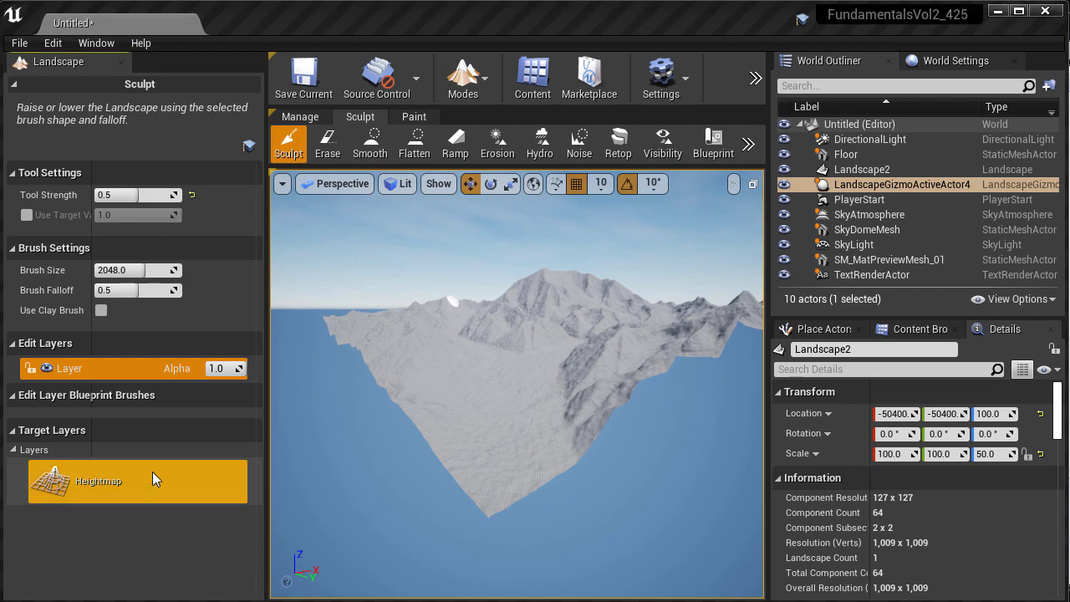
left_click(188, 513)
left_click(314, 164)
left_click(648, 449)
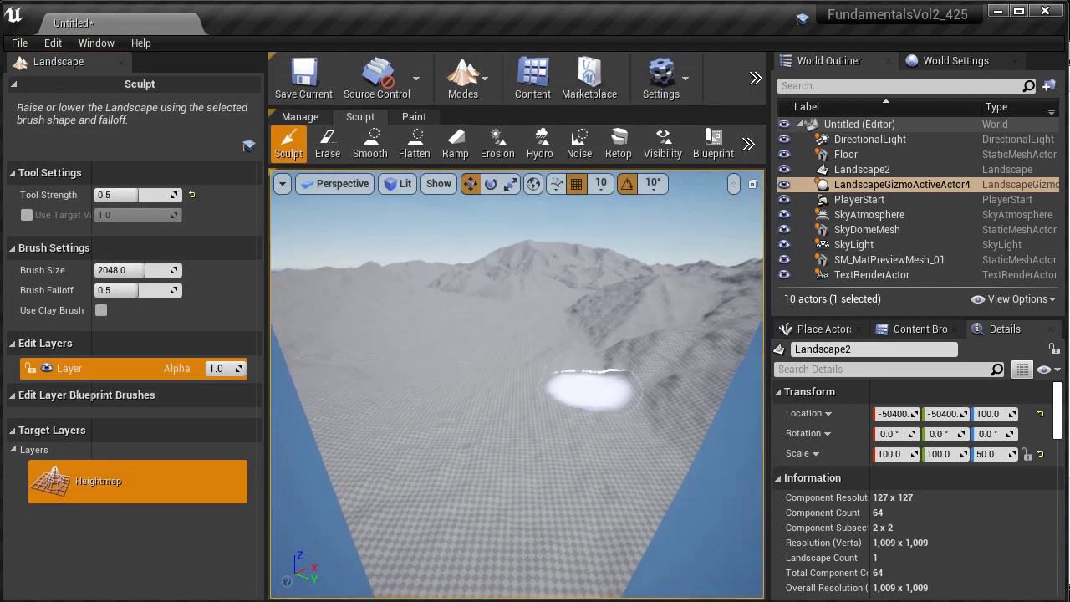
Inspect the flatter terrain in full view and set the Z scale of Landscape2 to 75.
key("F11")
left_click_drag(709, 385, 710, 370)
key("F11")
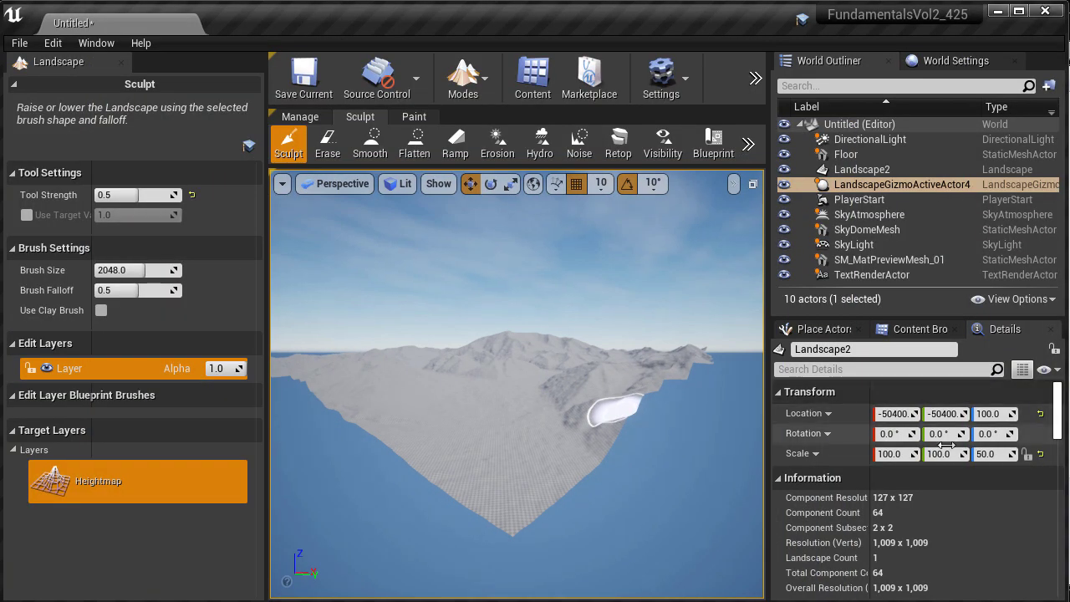
left_click_drag(988, 454, 988, 454)
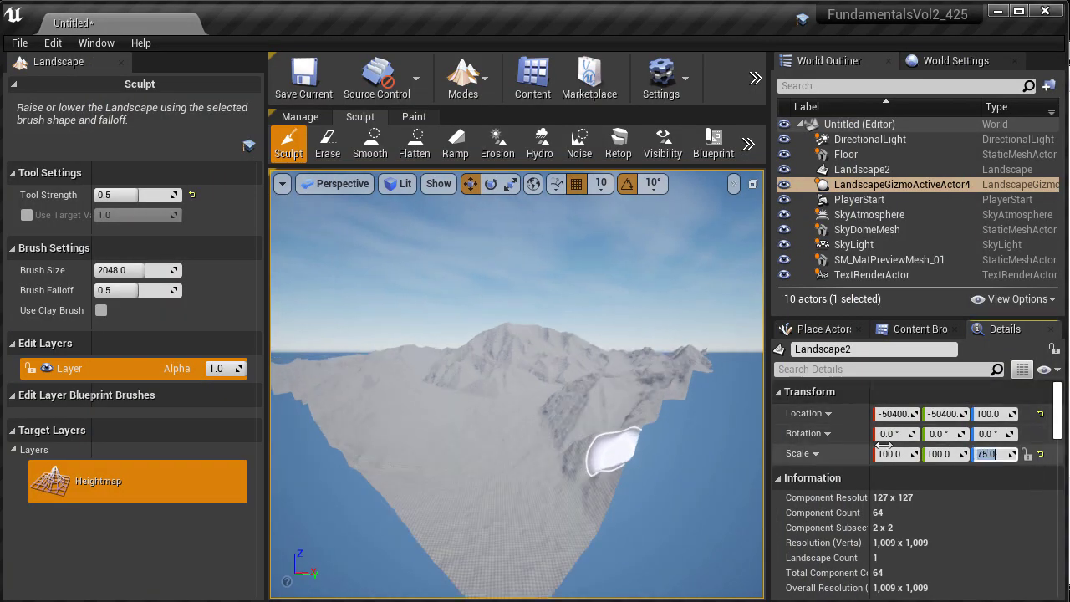
left_click_drag(514, 427, 513, 441)
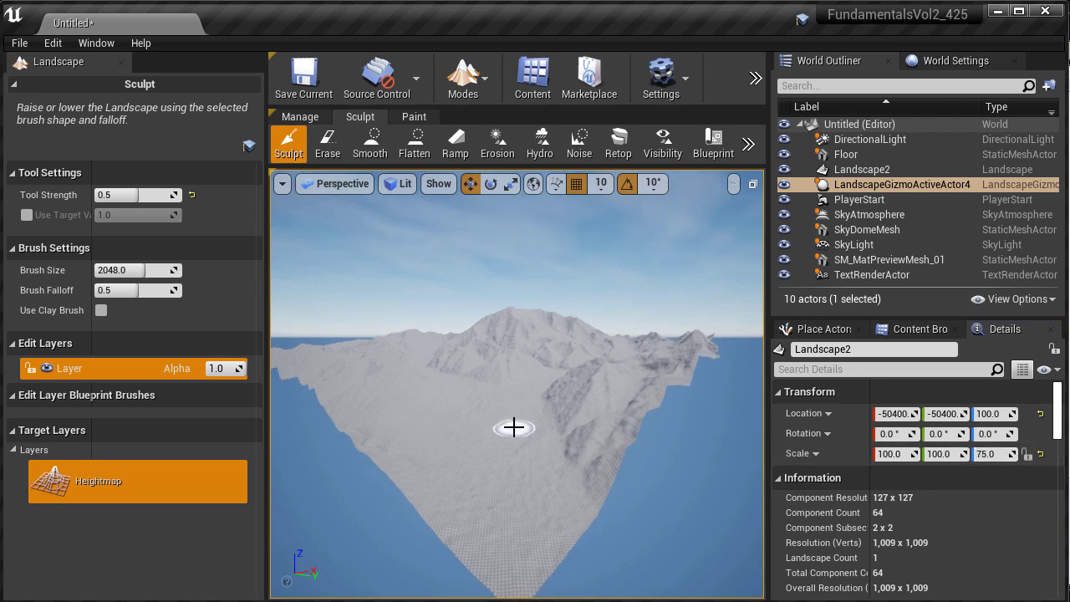
Set the Sculpt tool's strength to 1 and raise a tall, narrow column on the mountain's summit in full view.
left_click(131, 195)
type("1")
left_click_drag(412, 251, 412, 268)
key("F11")
mouse_move(508, 398)
left_mouse_down()
mouse_move(547, 351)
mouse_move(529, 417)
mouse_move(499, 435)
mouse_move(566, 469)
left_mouse_up()
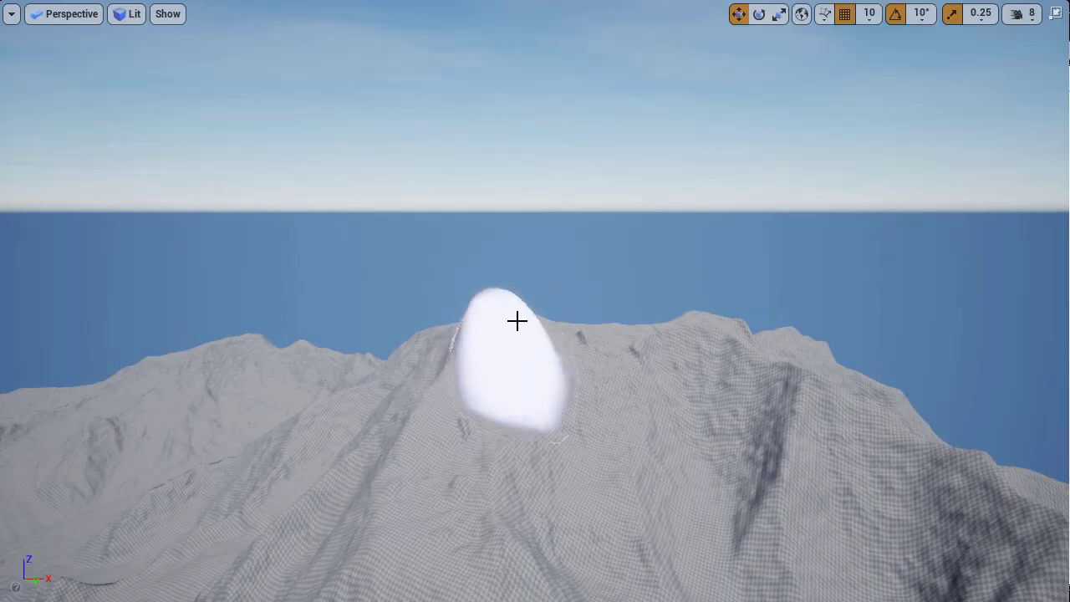
mouse_move(516, 317)
left_mouse_down()
mouse_move(504, 260)
mouse_move(575, 292)
left_mouse_up()
key("s")
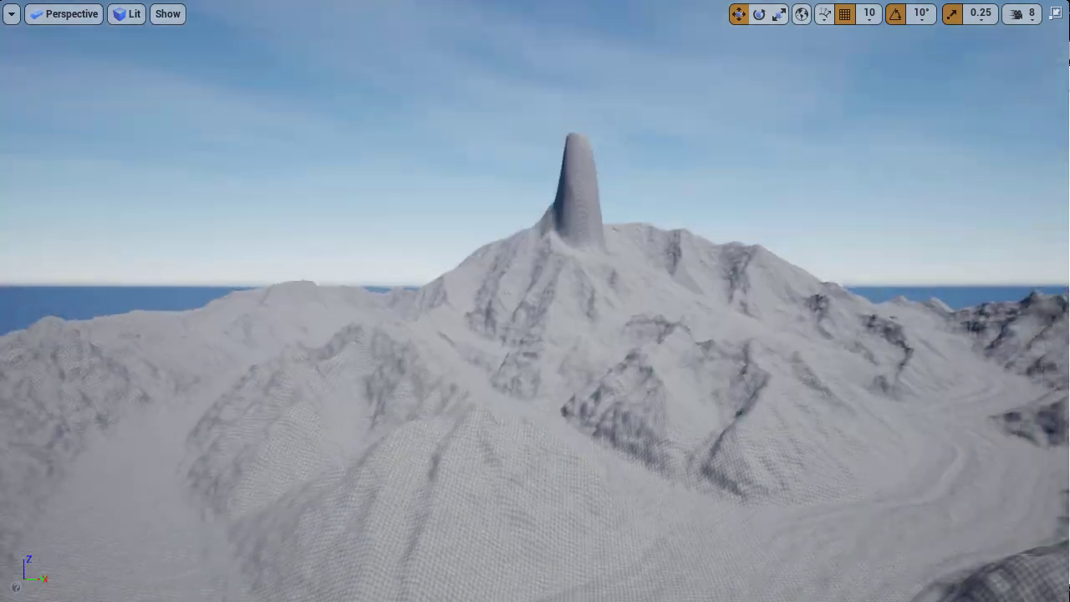
scroll(534, 301, "down", 5)
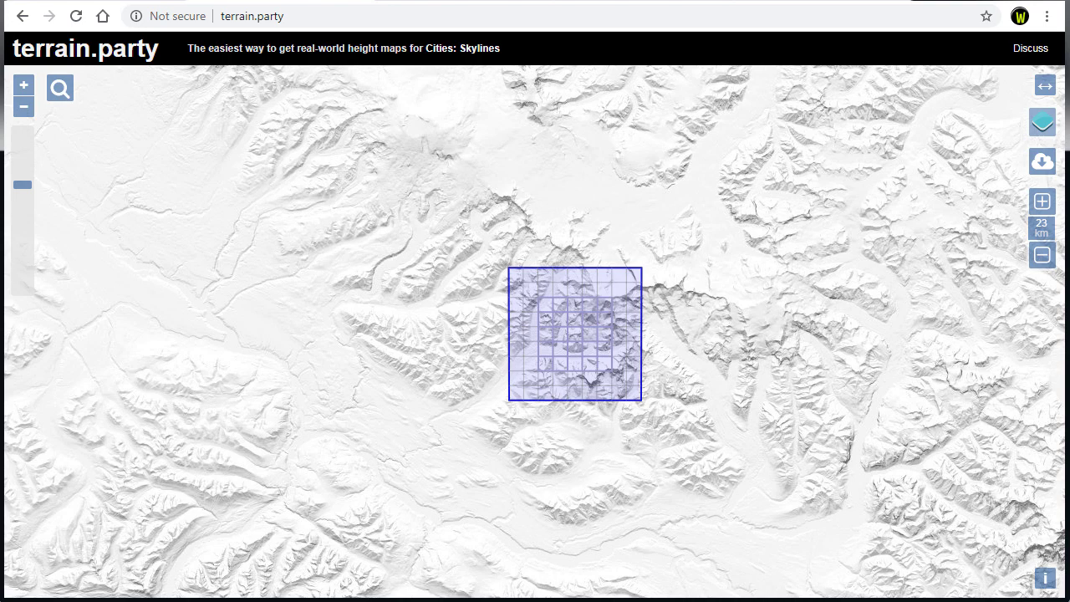
Switch to terrain.party in the browser and try out selection area sizes, reducing the area to 8 km.
left_click(1042, 200)
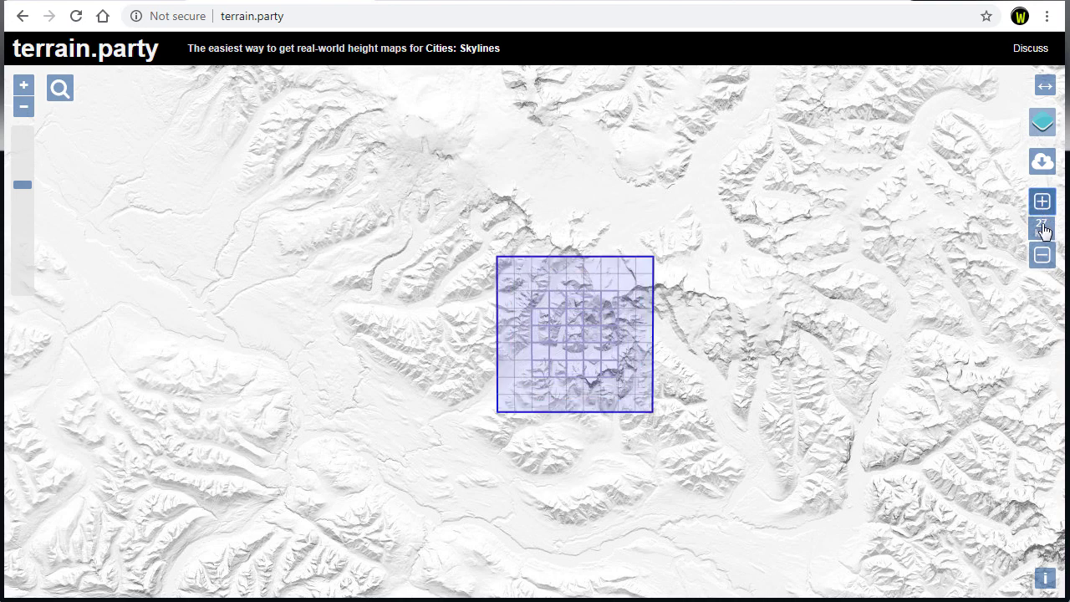
left_click(1042, 256)
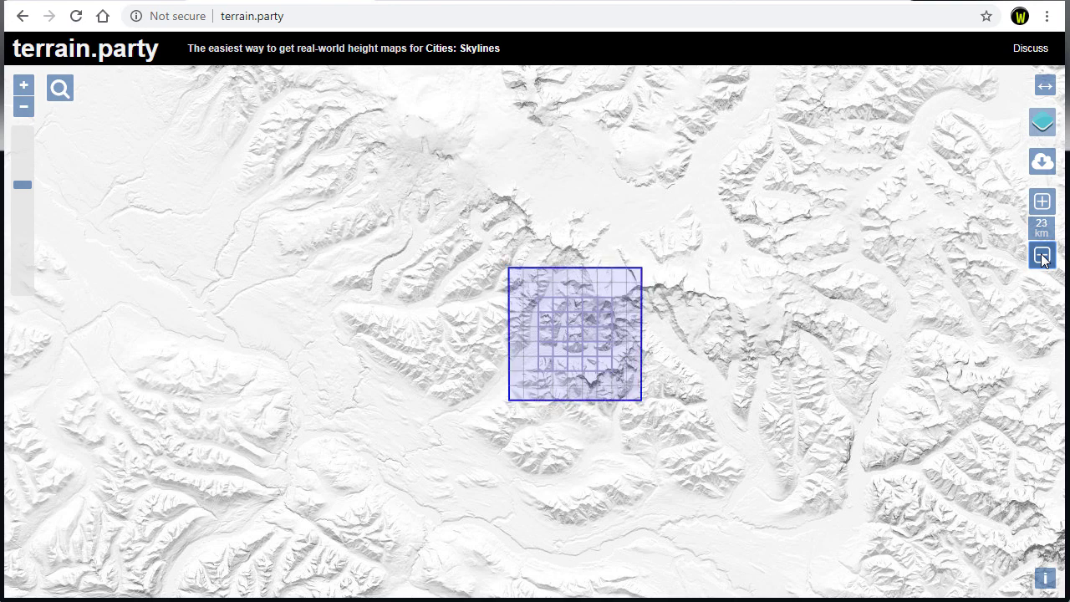
left_click(1042, 256)
left_click(1042, 256)
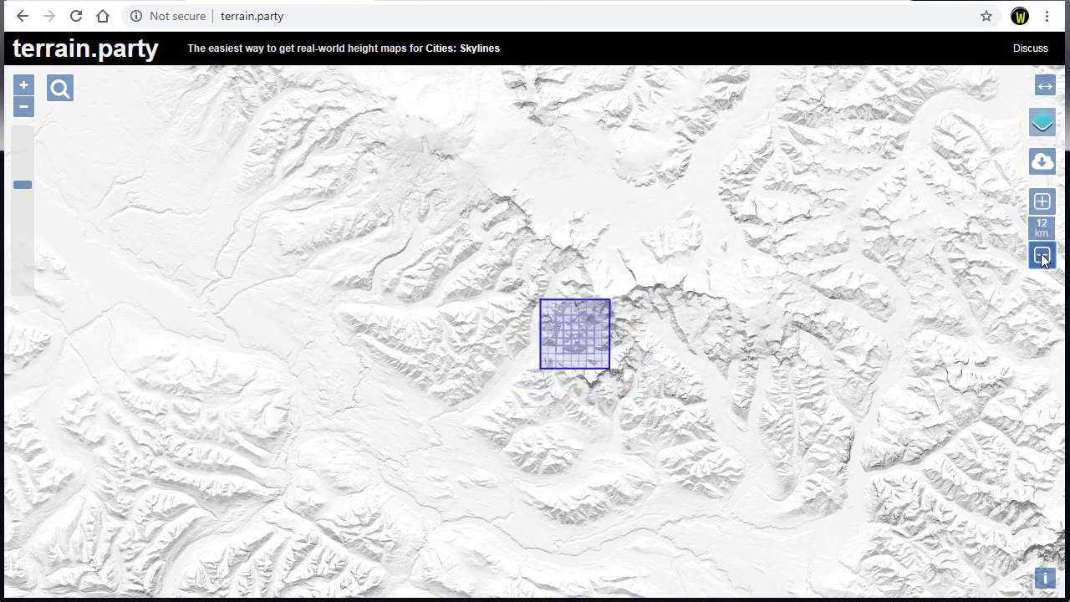
left_click(1042, 257)
left_click(1042, 256)
scroll(605, 326, "up", 1)
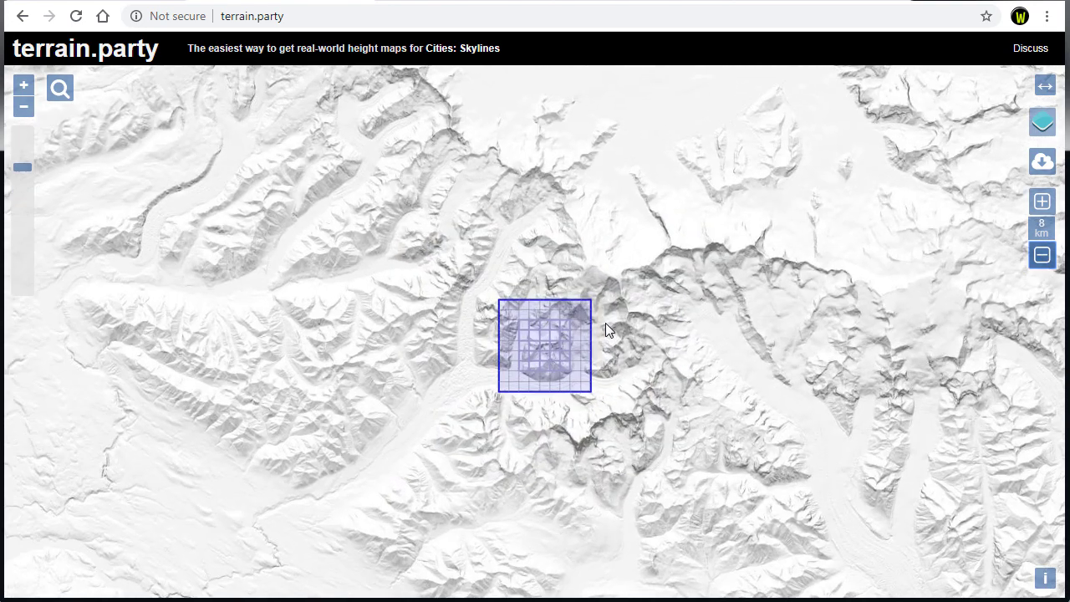
Enlarge the terrain.party selection area step by step to 60 km.
left_click(1041, 201)
left_click(1041, 201)
left_click(1042, 201)
left_click(1041, 201)
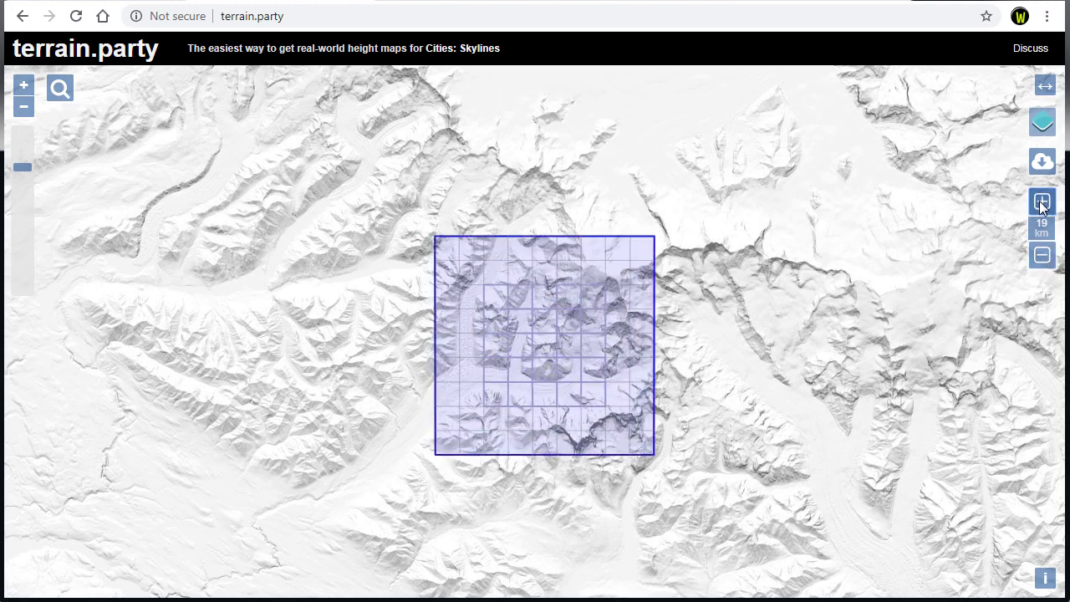
left_click(1041, 201)
left_click(1041, 202)
left_click(1041, 202)
left_click(1041, 201)
left_click(1042, 201)
left_click(1041, 202)
left_click(1041, 202)
scroll(874, 377, "down", 2)
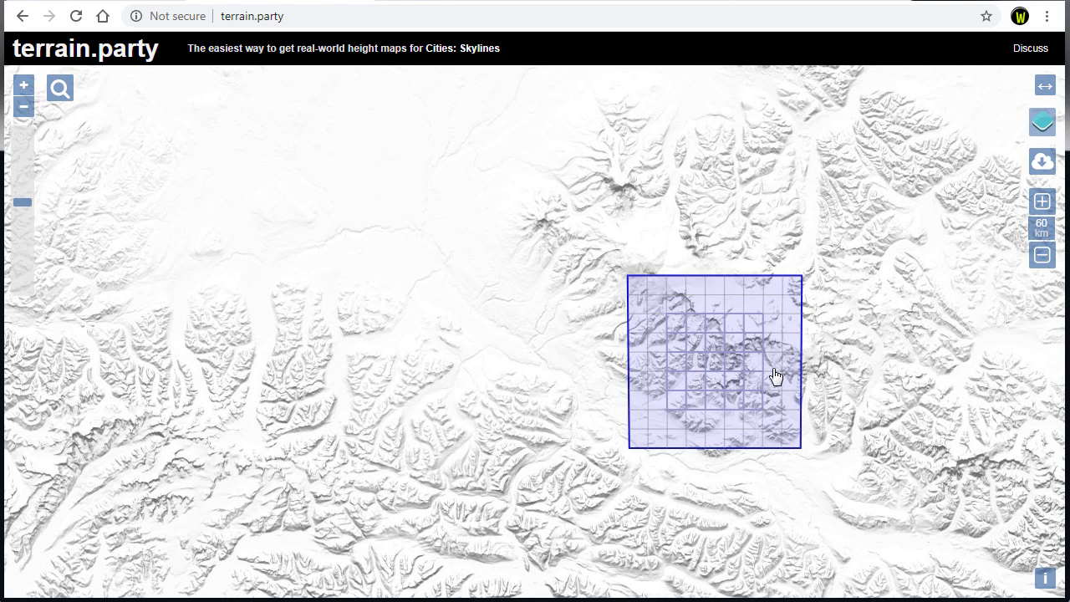
Reduce the selection area to 8 km and centre it on the isolated peak to the northwest.
left_click(1041, 255)
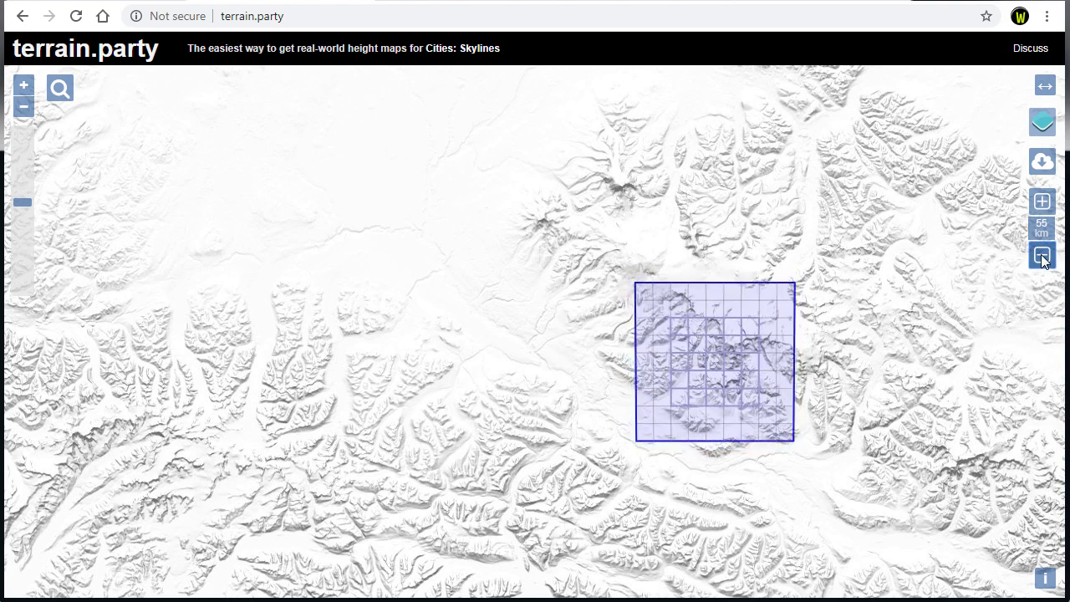
left_click(1041, 256)
left_click(1041, 255)
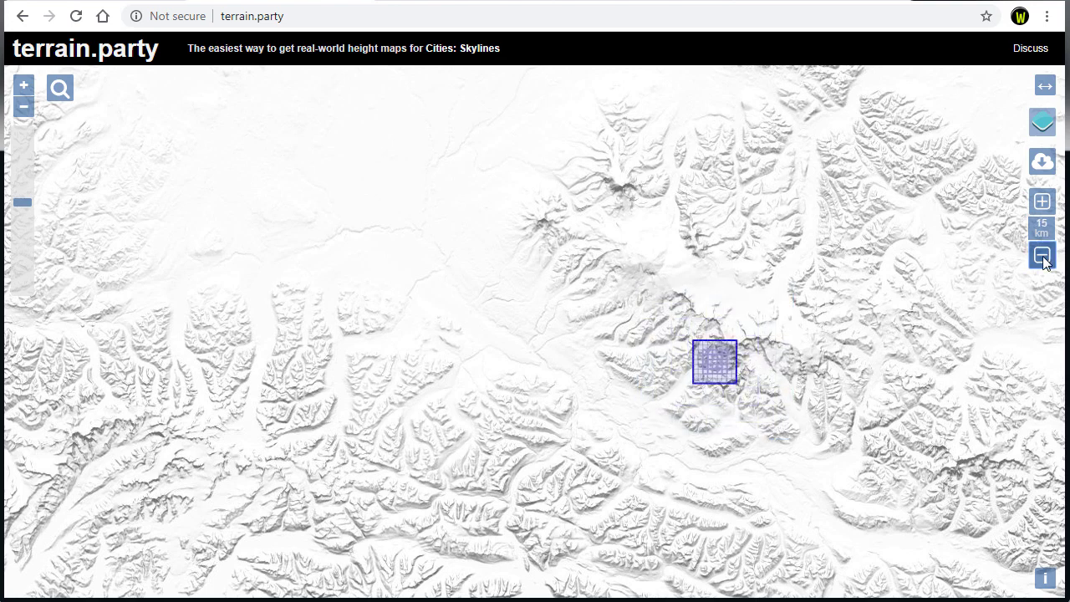
left_click_drag(749, 376, 521, 254)
scroll(521, 249, "up", 2)
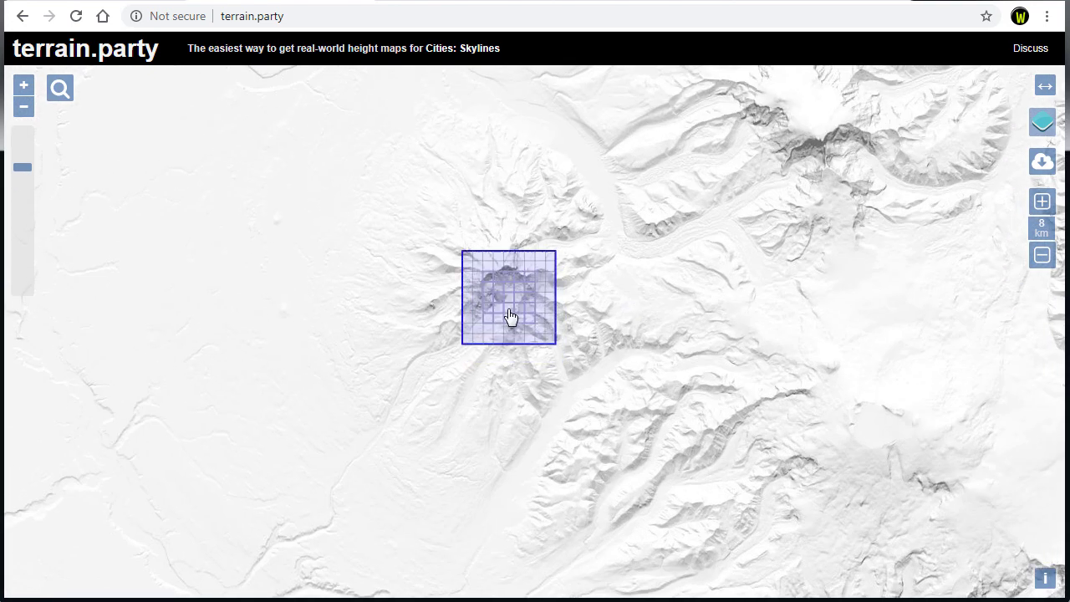
left_click_drag(512, 301, 511, 315)
Export the 8 km area's height maps under the name Alaska8km and save the archive.
left_click(1044, 163)
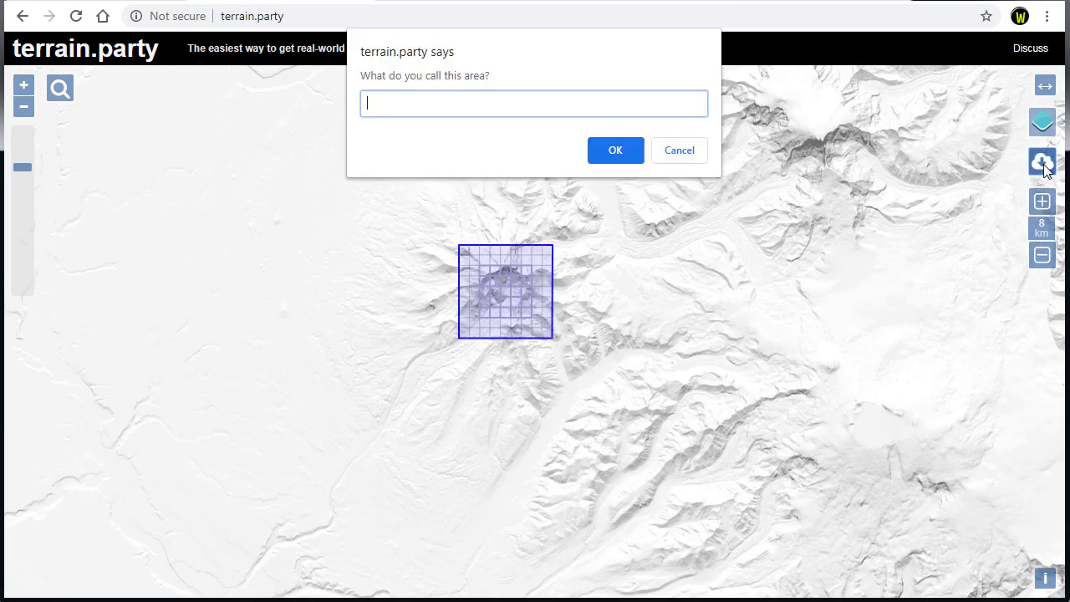
type("Alaska8km")
left_click(610, 152)
left_click(716, 487)
Enlarge the selection area to 16 km and save its height map export as Alaska16km.
left_click(1042, 201)
left_click(1042, 163)
type("Alaska16km")
left_click(615, 151)
left_click(729, 498)
Enlarge the selection area to 32 km and save its height map export as Alaska32km.
left_click(1042, 201)
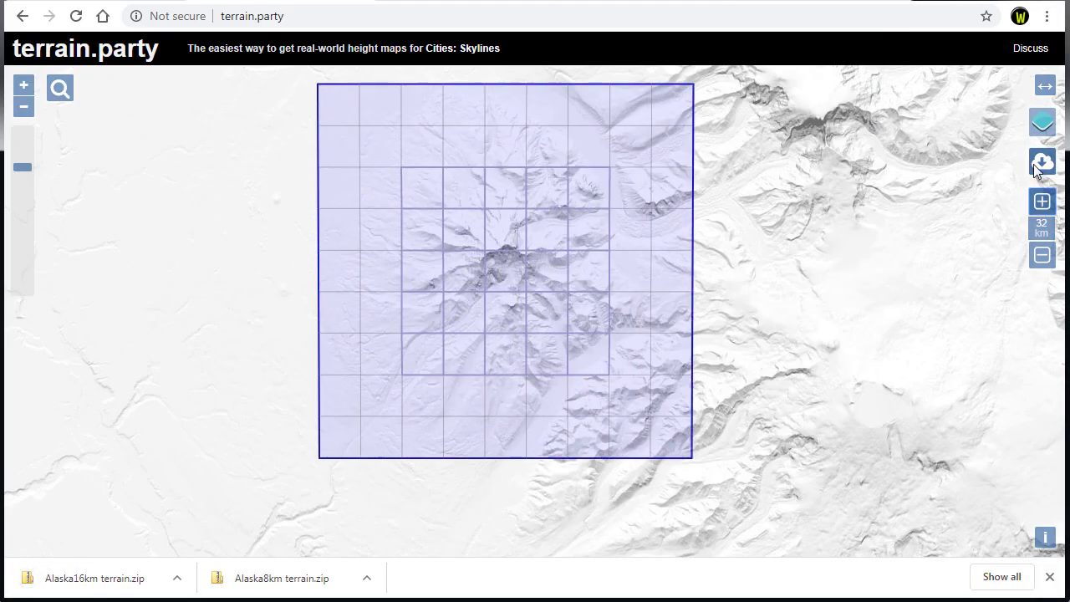
left_click(1042, 163)
type("Alaska32km")
left_click(616, 151)
left_click(735, 502)
Enlarge the selection area to 60 km and save its height map export as Alaska60km.
left_click(1041, 202)
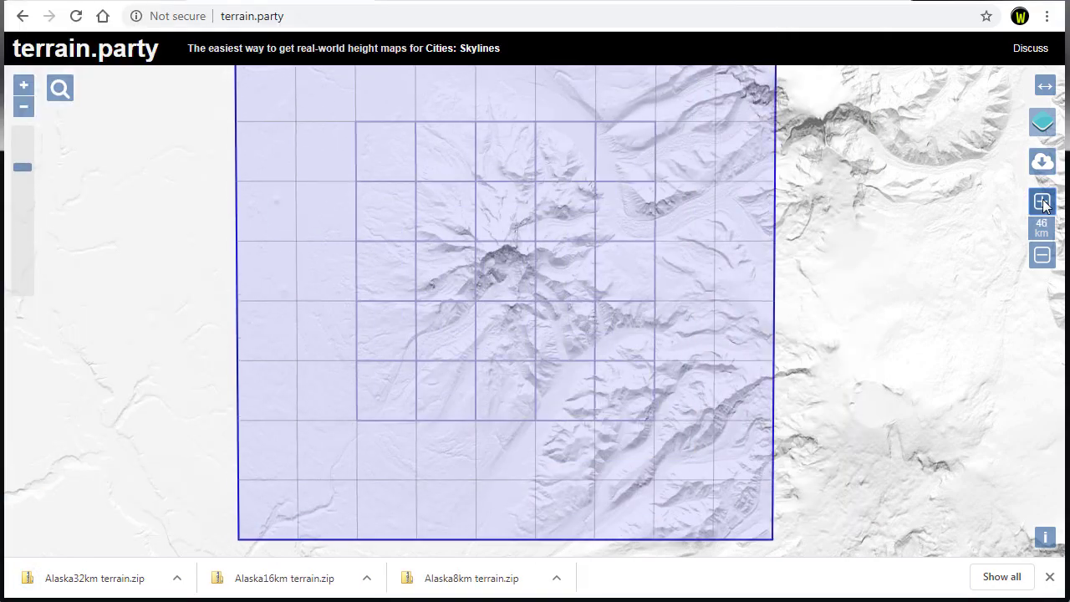
left_click(1042, 202)
left_click(1042, 163)
type("Alaska60km")
left_click(615, 151)
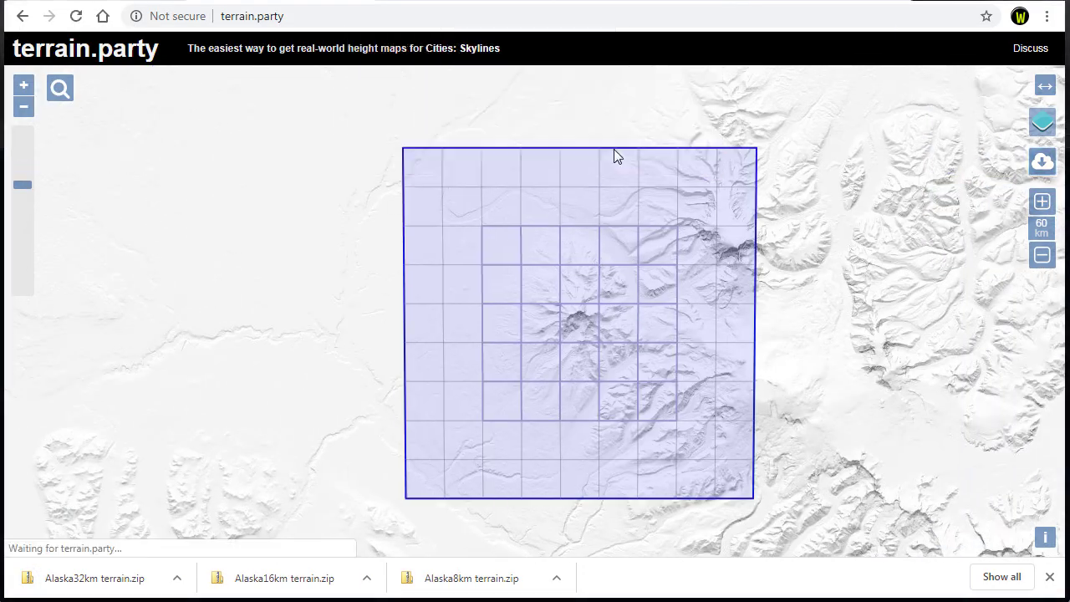
left_click(733, 493)
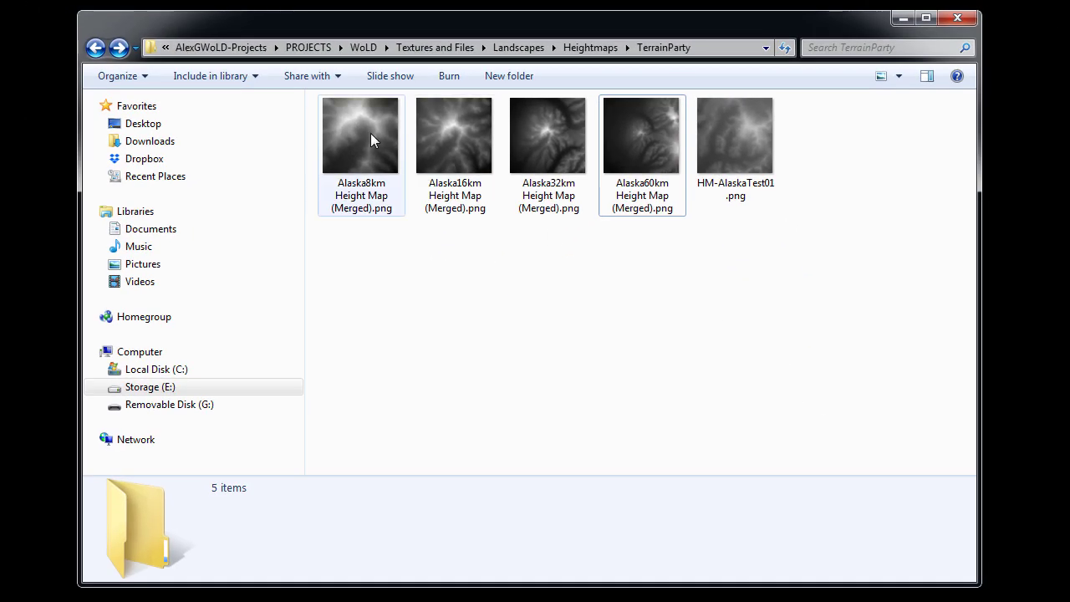
Preview the Alaska 8 km, 16 km, 32 km and 60 km merged height maps in sequence.
double_click(371, 139)
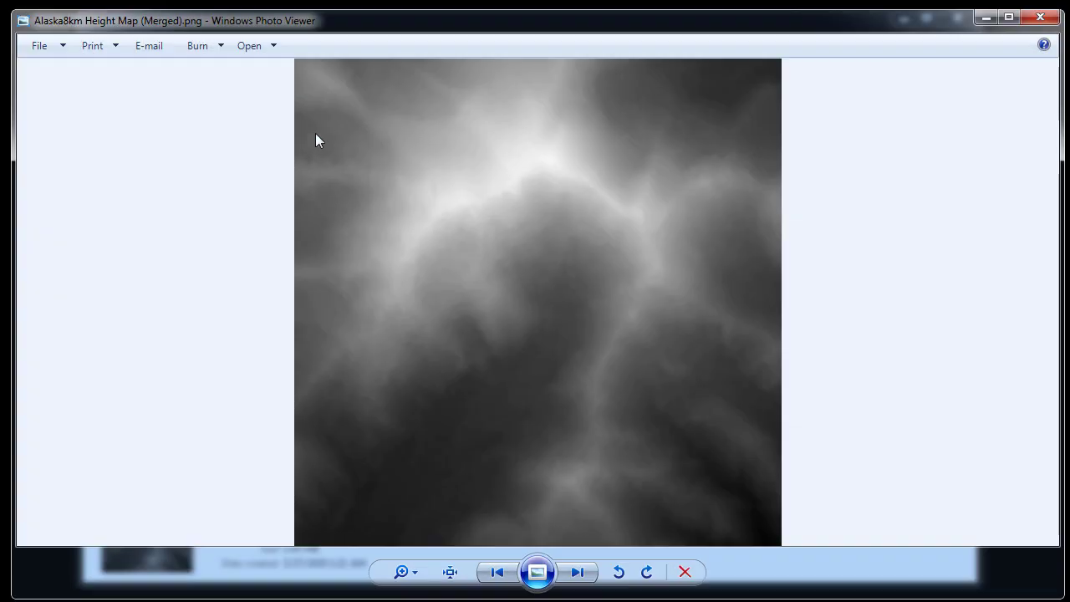
key("Right")
key("Right")
key("Right")
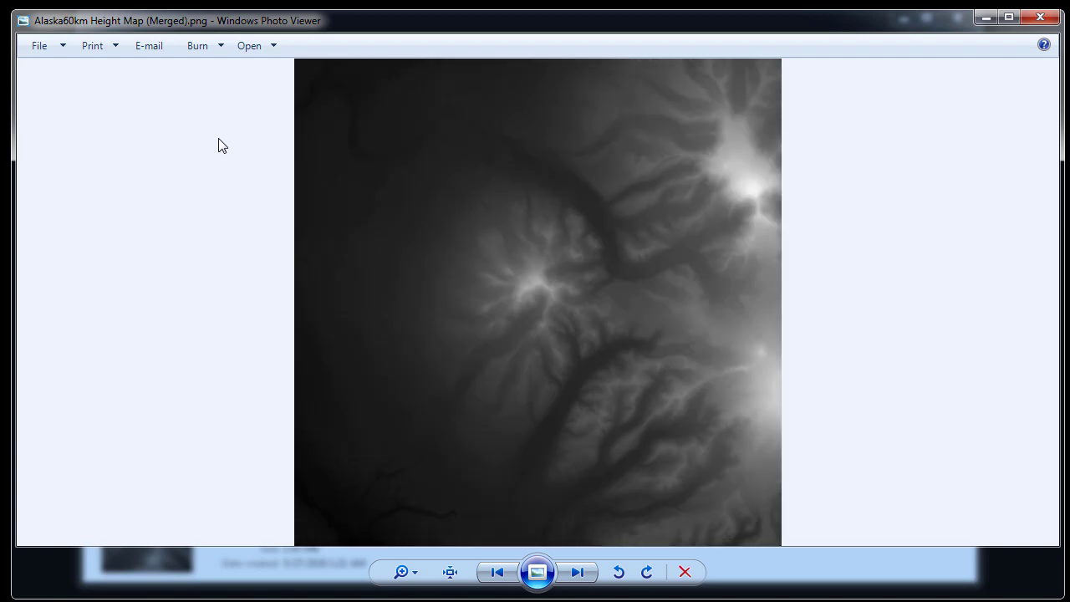
left_click(1040, 17)
Check the pixel dimensions of the larger-area Alaska height map files.
key("Right")
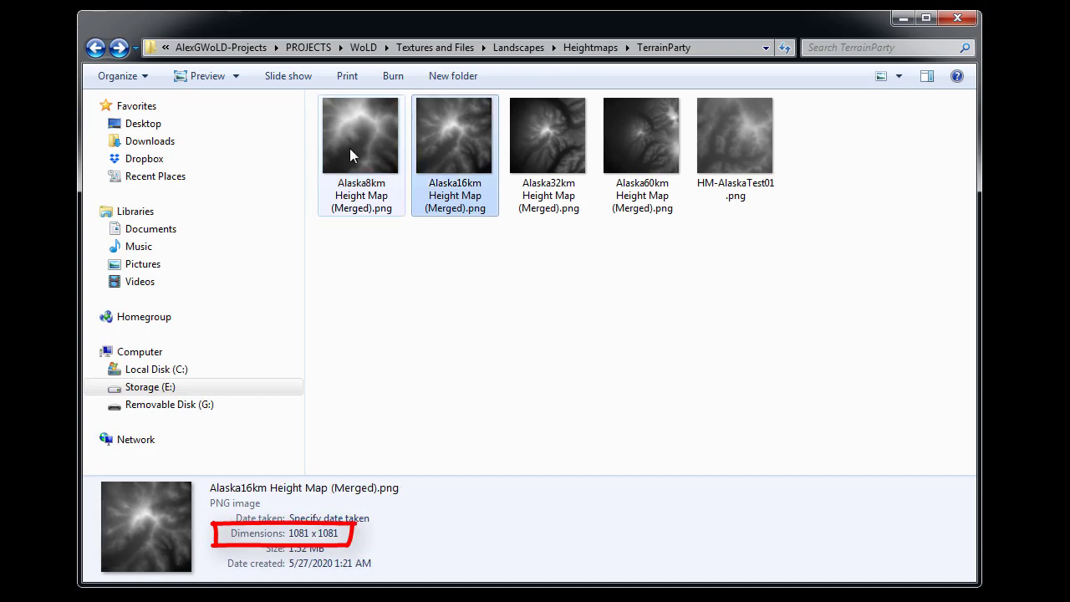
key("Right")
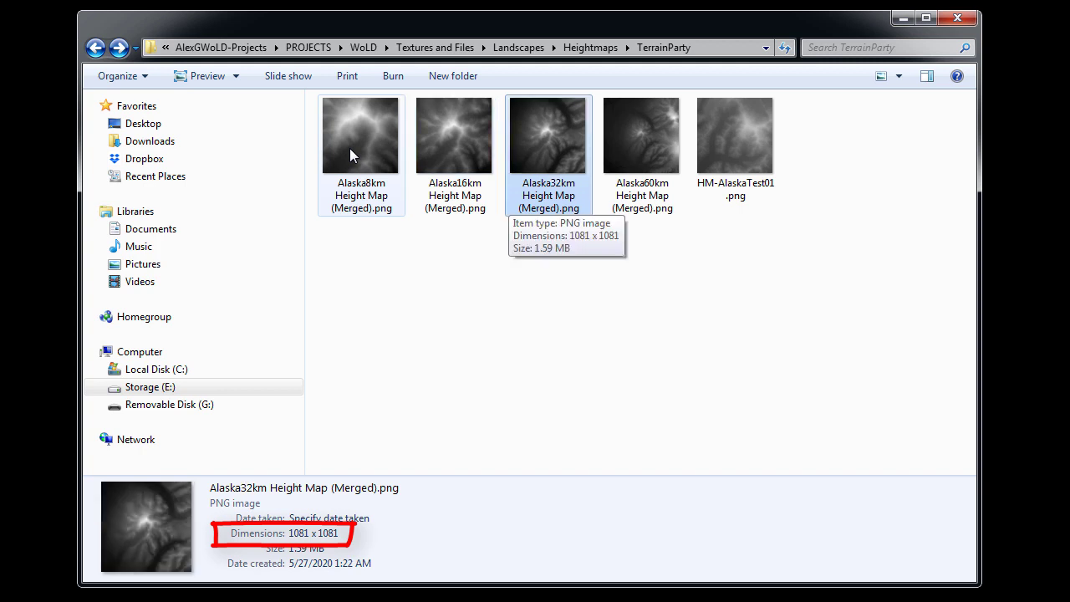
key("Right")
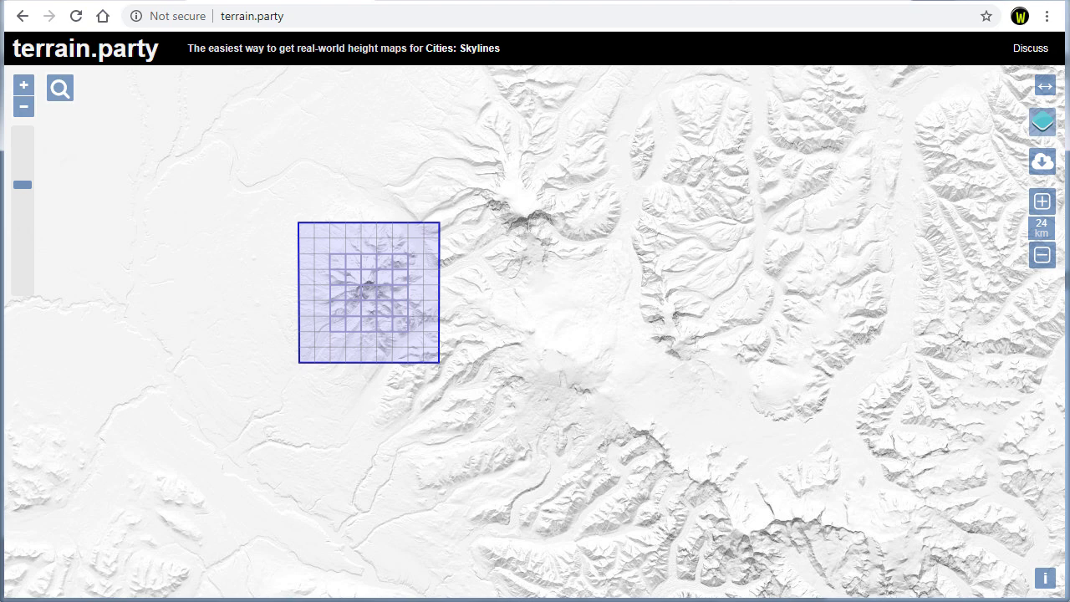
Place the 24 km selection over the isolated western peak and on the adjoining area to its east, starting a height map export at each spot.
mouse_move(370, 304)
left_mouse_down()
mouse_move(480, 270)
mouse_move(361, 294)
mouse_move(377, 300)
mouse_move(373, 260)
mouse_move(378, 299)
left_mouse_up()
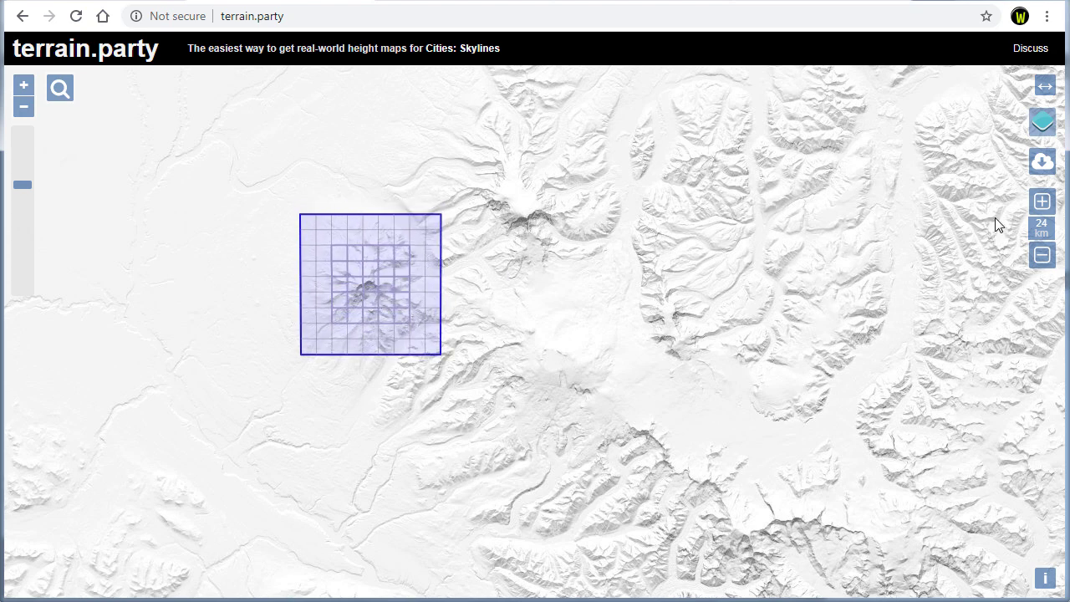
left_click(1042, 160)
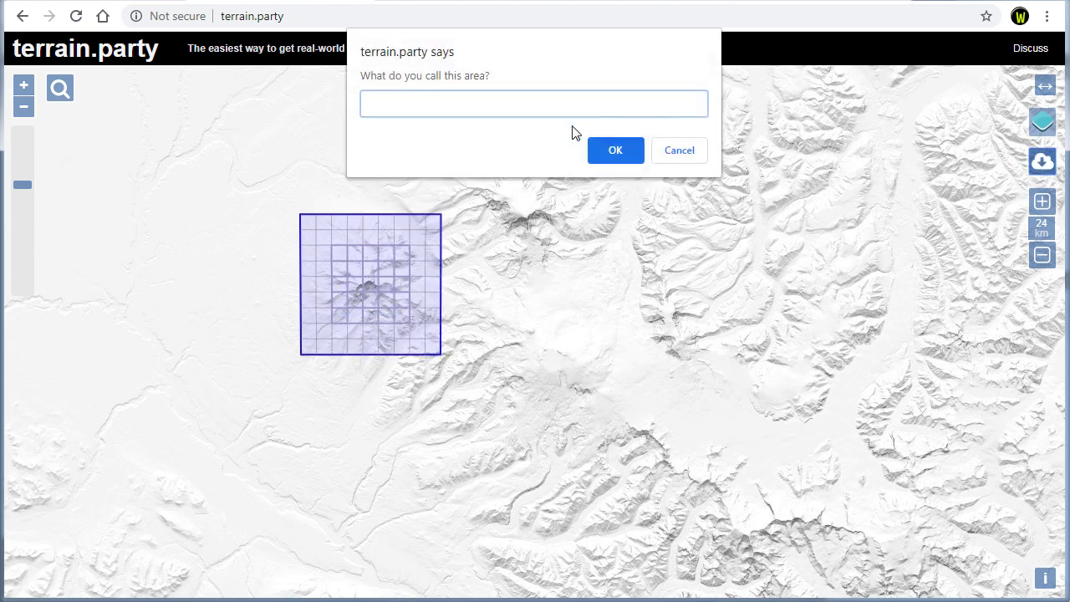
key("Escape")
left_click_drag(363, 286, 479, 284)
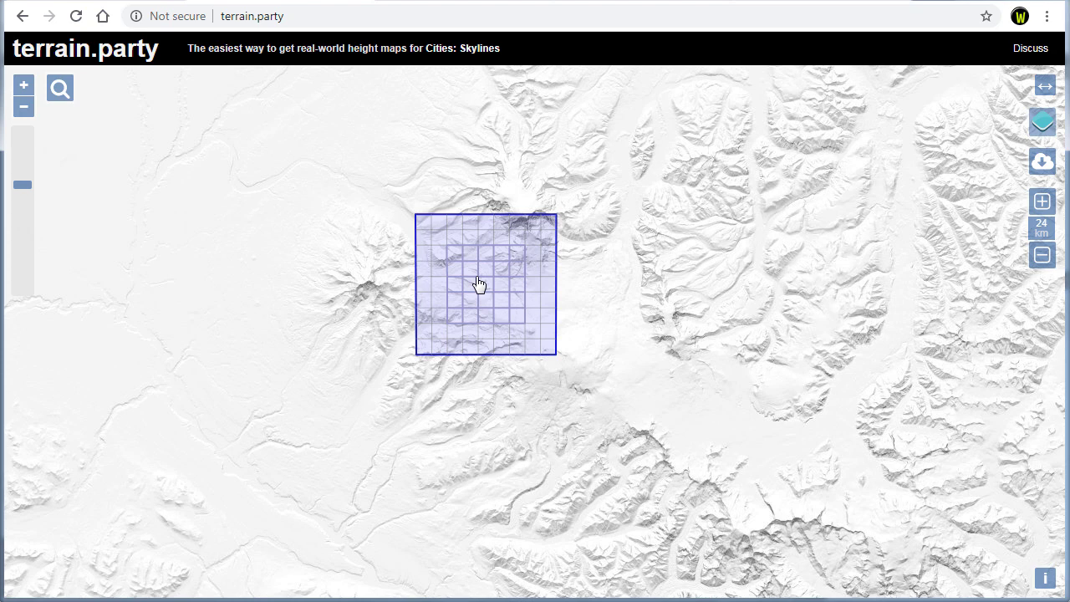
left_click(1049, 162)
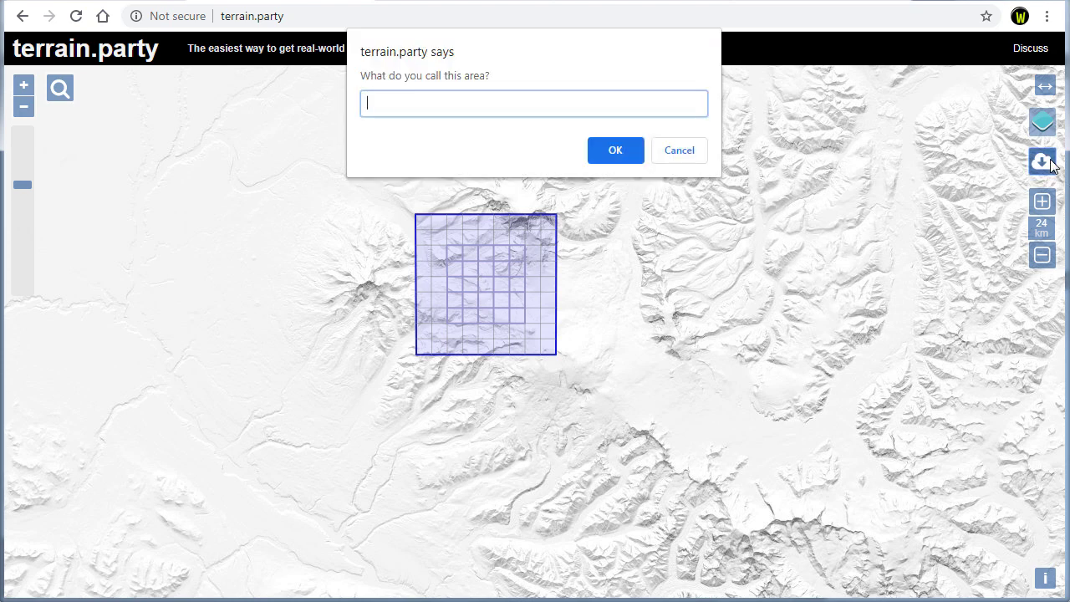
left_click(679, 150)
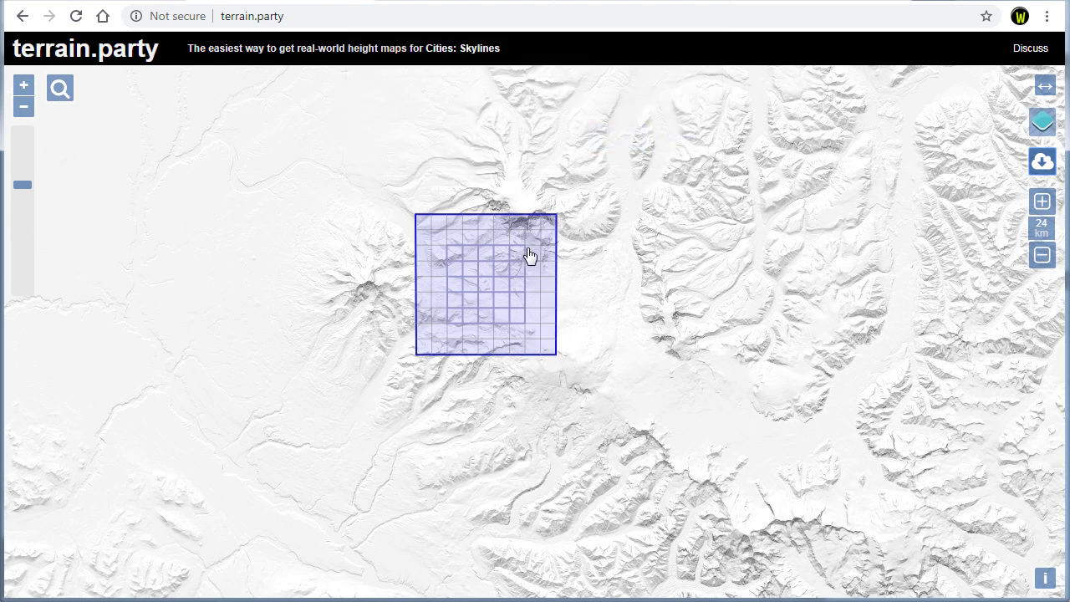
Place the 24 km selection on the adjoining areas to the south and southwest, starting a height map export at each spot.
left_click_drag(496, 296, 499, 396)
left_click(1030, 172)
left_click(687, 153)
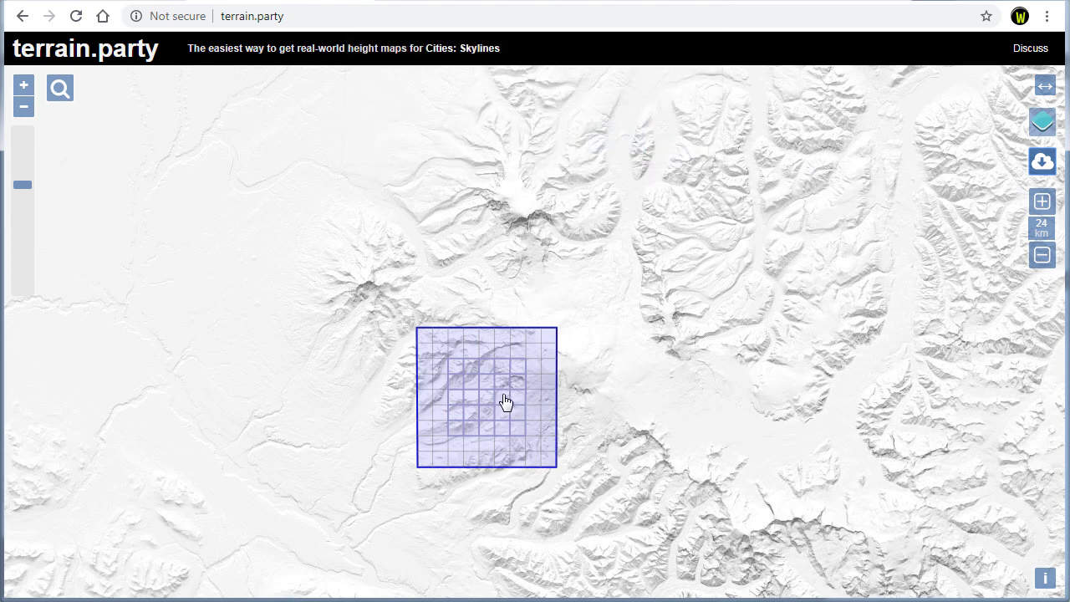
left_click_drag(504, 401, 381, 397)
left_click(1042, 162)
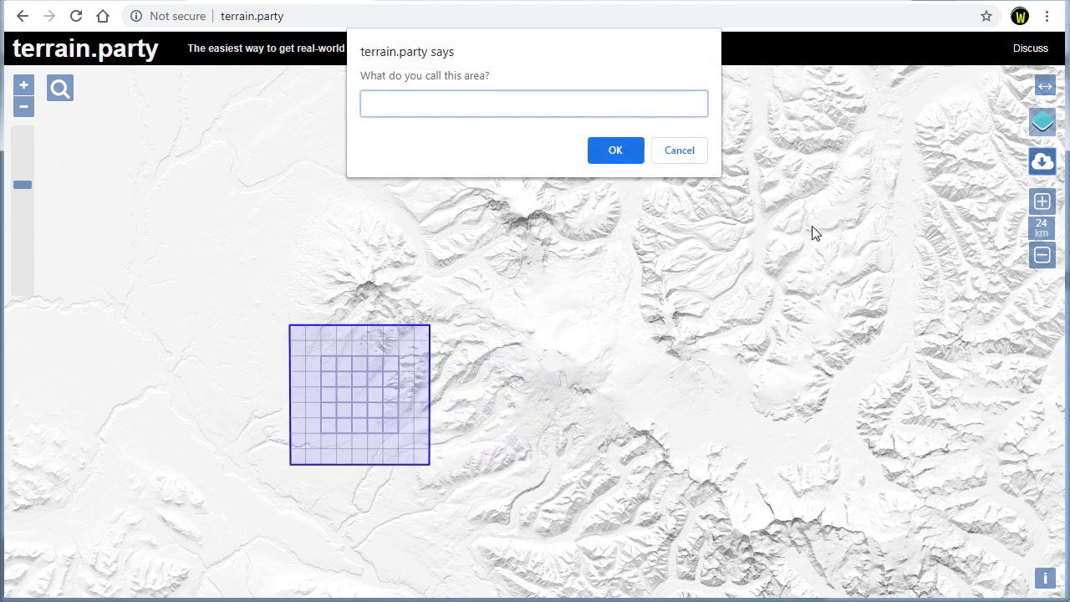
left_click(687, 151)
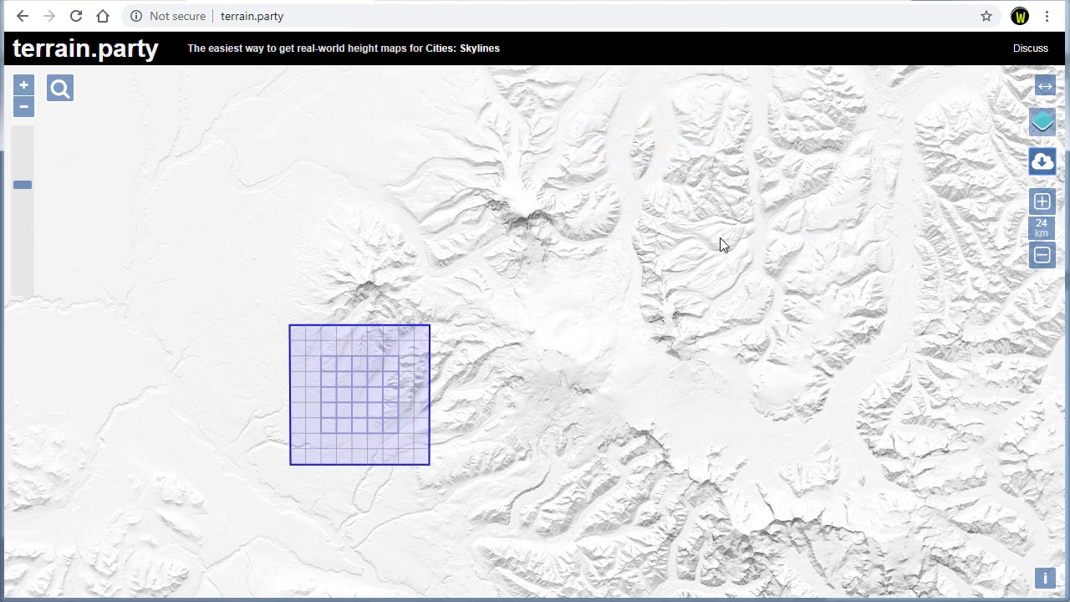
Switch to Photoshop and open the four Alaska02 merged height maps from the Alaska-02 folder.
key("alt+Tab")
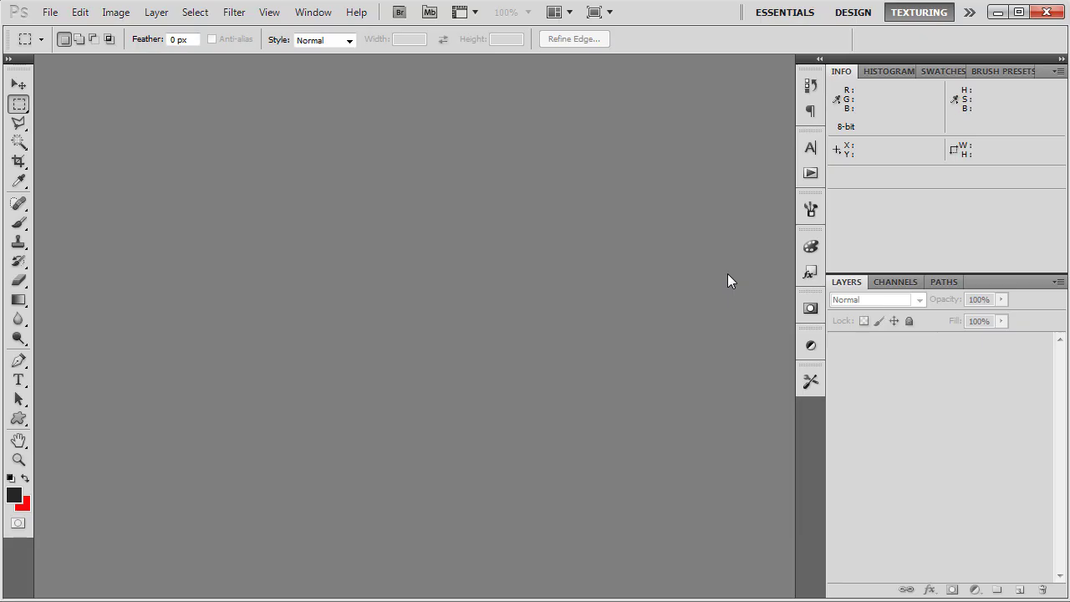
key("ctrl+o")
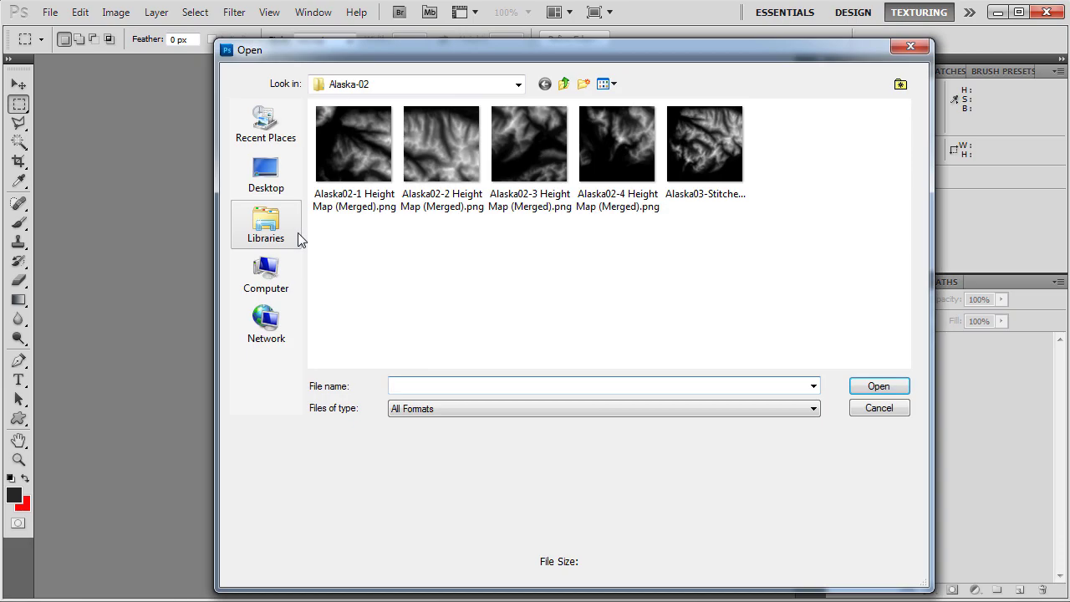
left_click_drag(543, 219, 367, 147)
left_click(875, 385)
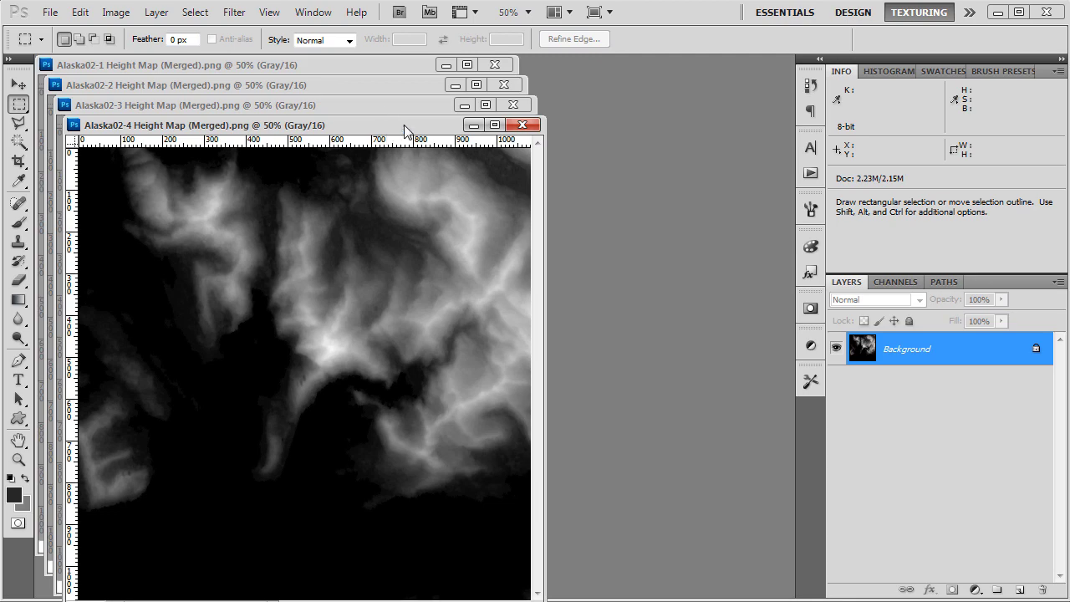
Arrange the four Alaska02 height map windows in a tiled two-by-two layout.
left_click_drag(404, 125, 645, 90)
left_click(244, 251)
key("ctrl+Tab")
key("ctrl+Tab")
key("ctrl+Tab")
key("ctrl+Tab")
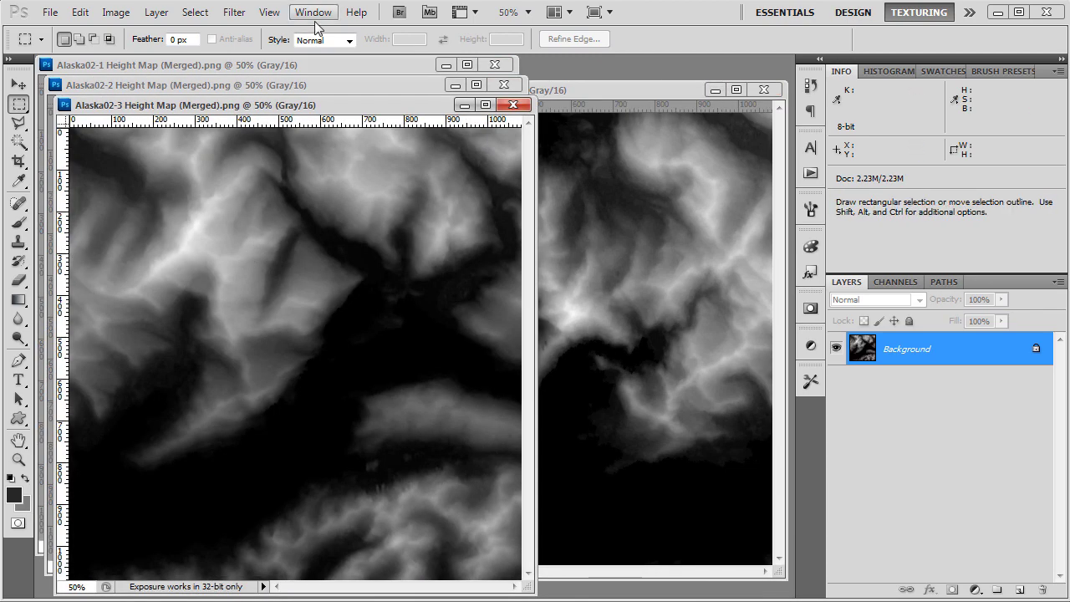
left_click(312, 14)
mouse_move(324, 30)
left_click(537, 45)
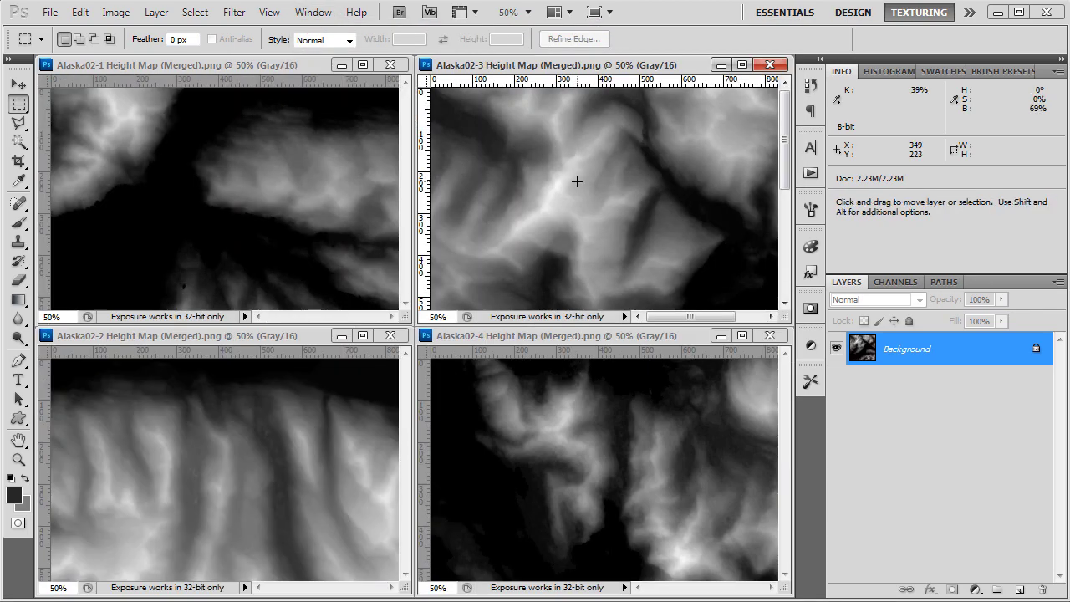
Compare the four tiled Alaska02 height maps side by side at 25% zoom.
key("ctrl+minus")
key("ctrl+minus")
left_click(629, 451)
key("ctrl+minus")
key("ctrl+minus")
left_click(308, 209)
key("ctrl+minus")
key("ctrl+minus")
left_click(309, 443)
key("ctrl+Tab")
key("ctrl+minus")
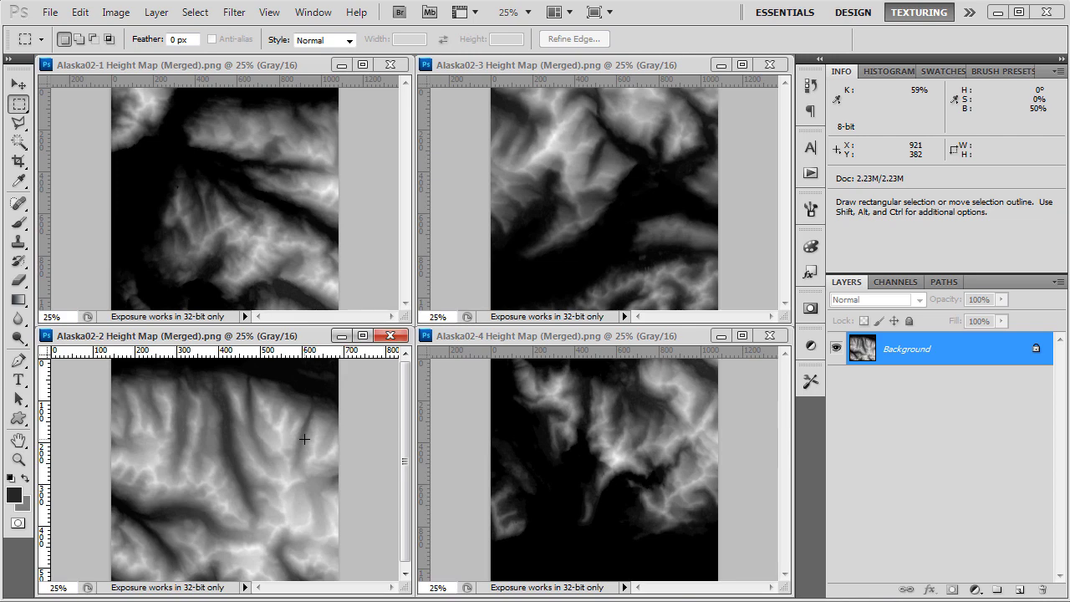
Close the four Alaska02 height maps and open Alaska03-Stitched01-2048.png in an enlarged window.
key("ctrl+w")
key("ctrl+w")
key("ctrl+w")
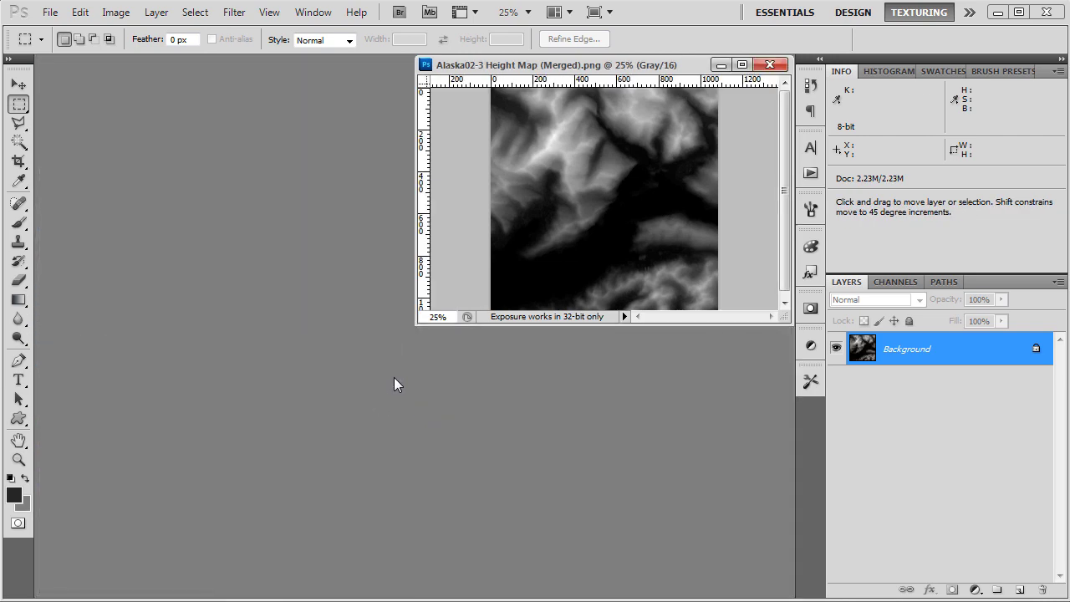
key("ctrl+w")
key("ctrl+o")
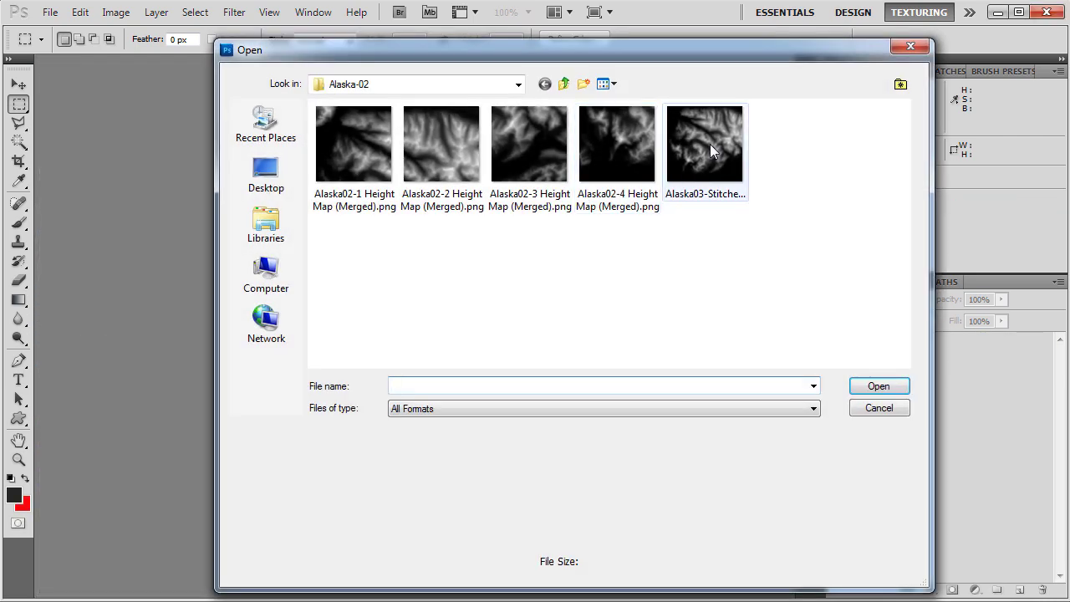
double_click(709, 144)
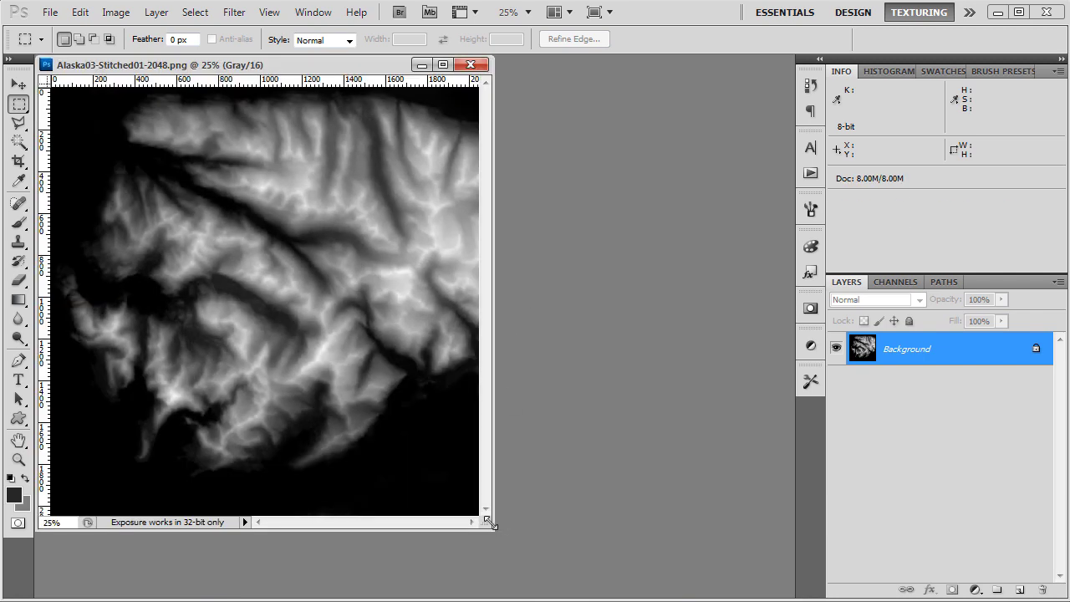
left_click_drag(490, 524, 641, 570)
key("ctrl+plus")
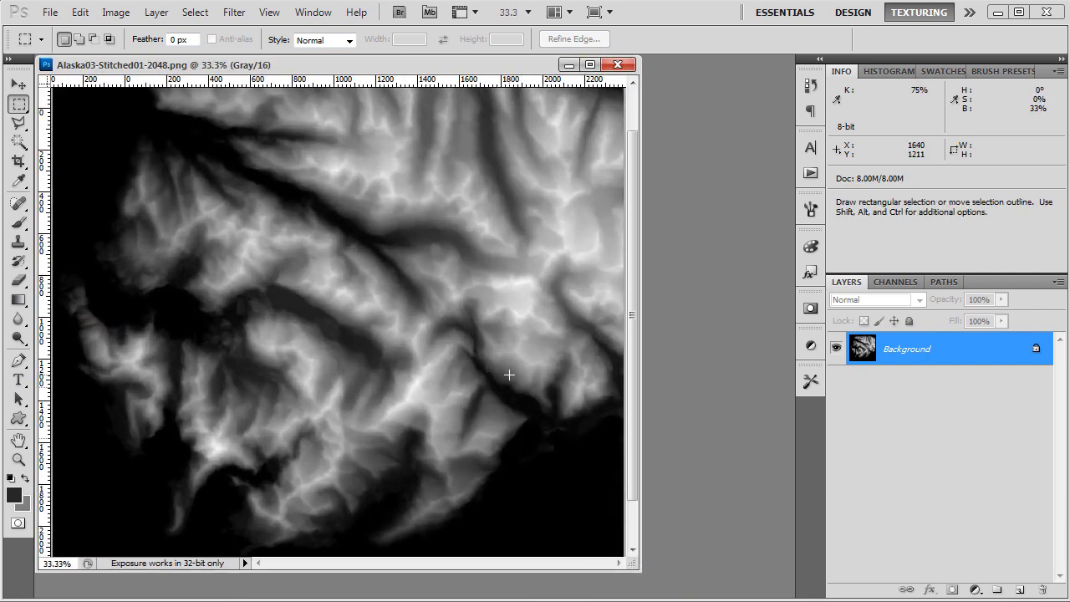
left_click_drag(509, 375, 446, 341)
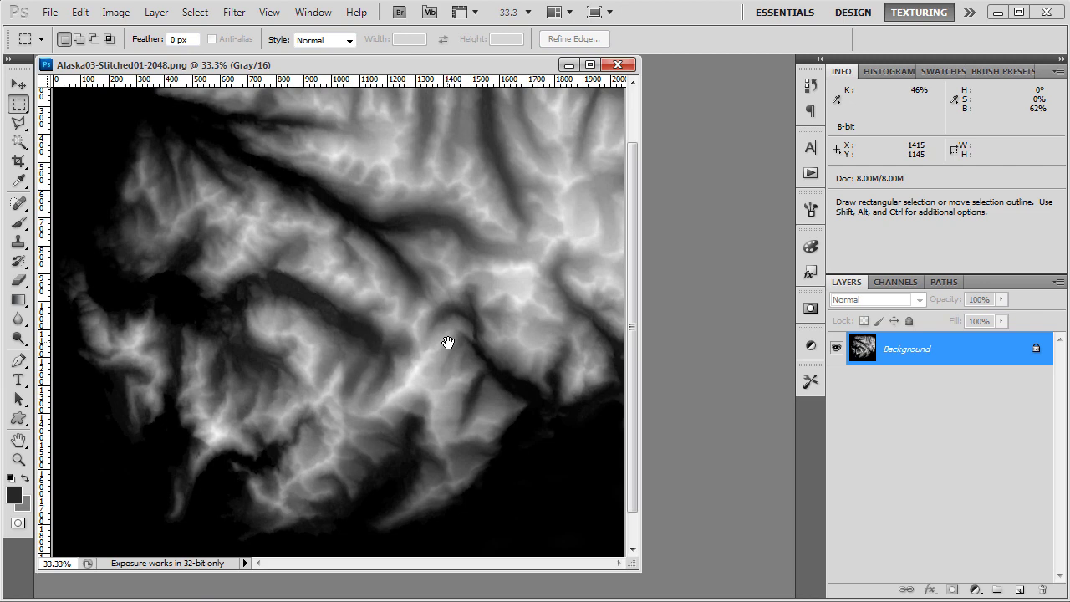
Duplicate the stitched height map's Background layer and compress the copy's output levels to 50 and 180.
left_click_drag(997, 349, 1020, 589)
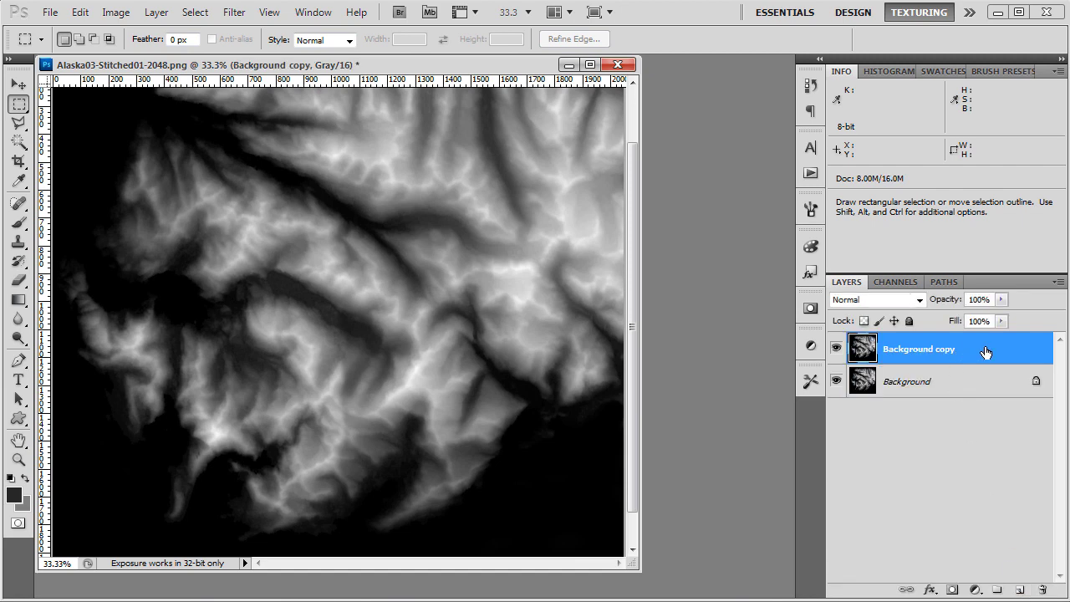
key("ctrl+l")
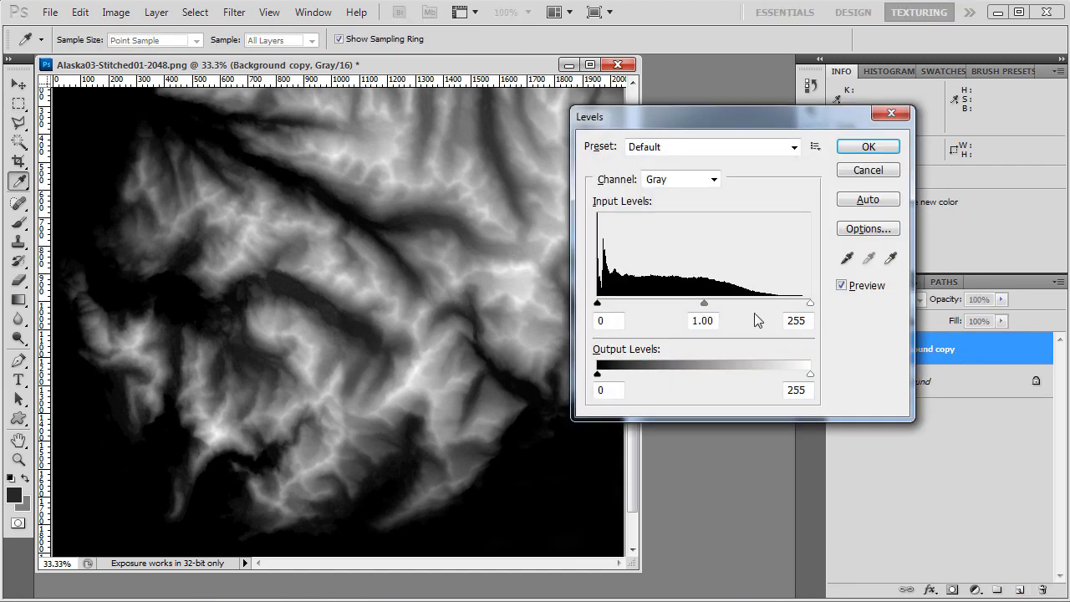
double_click(605, 389)
type("50")
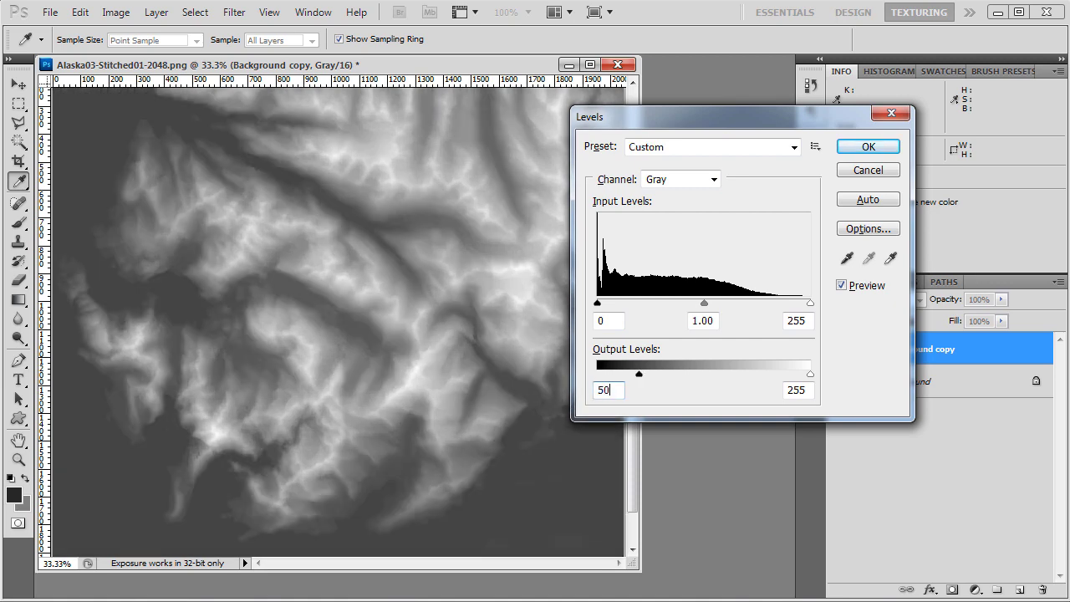
double_click(803, 391)
type("200")
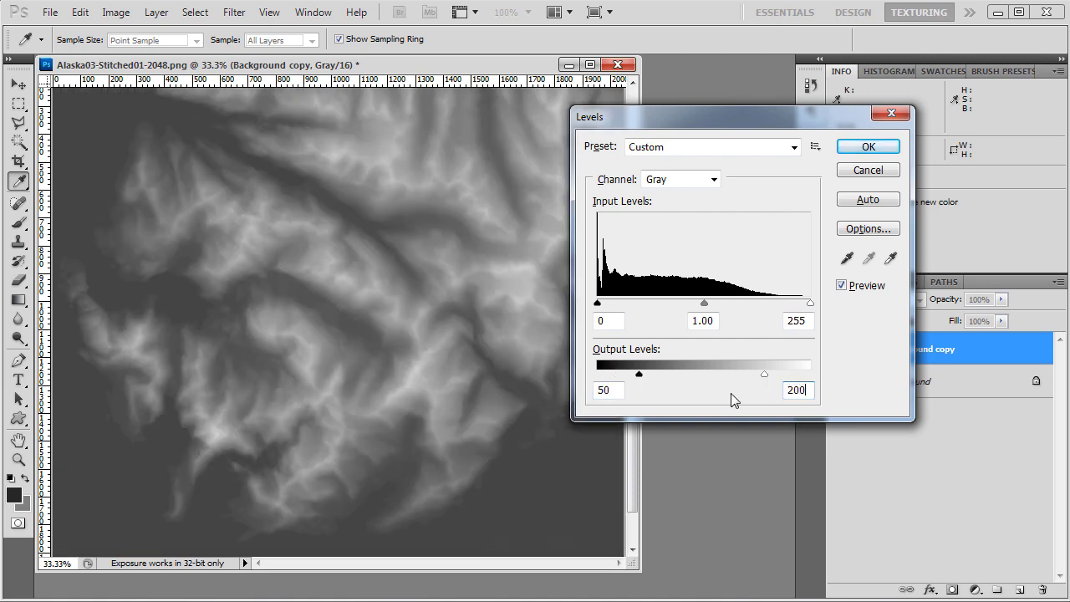
double_click(797, 390)
type("180")
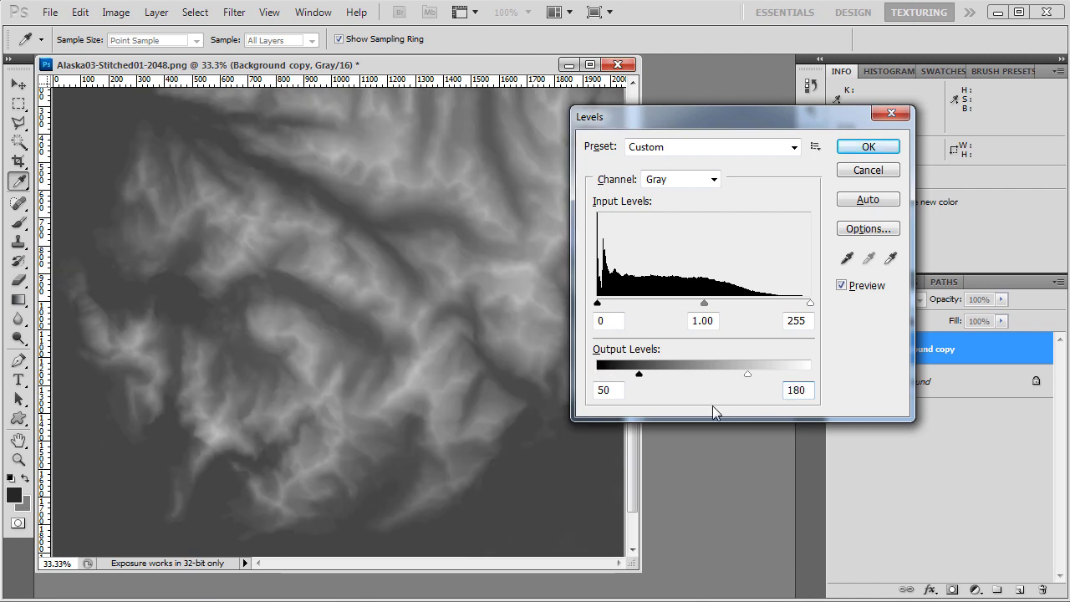
left_click(868, 147)
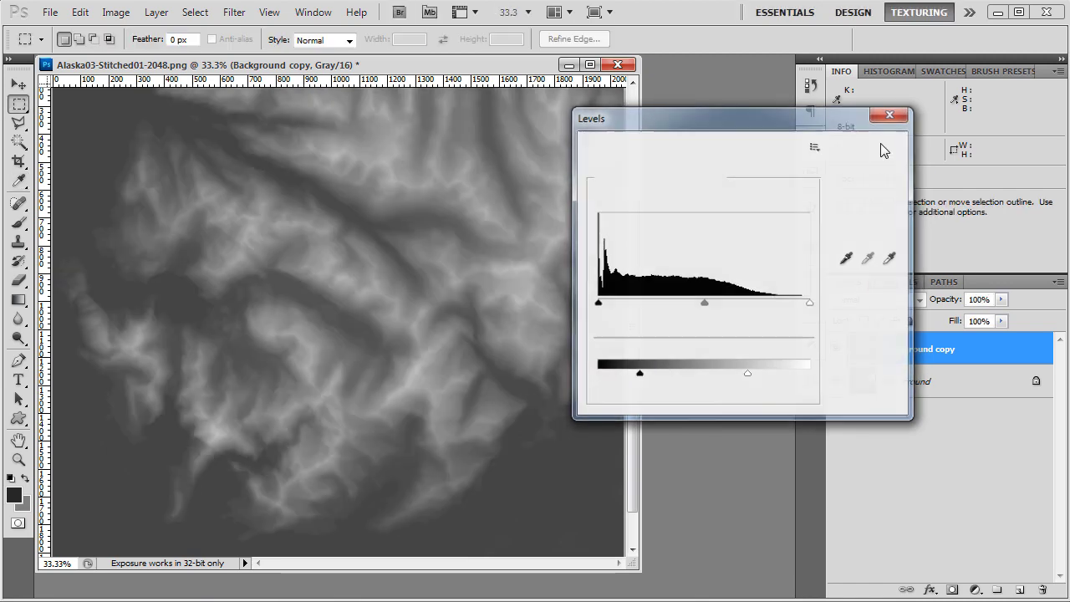
Resize the stitched height map to 2017 pixels wide with constrained proportions.
key("ctrl+minus")
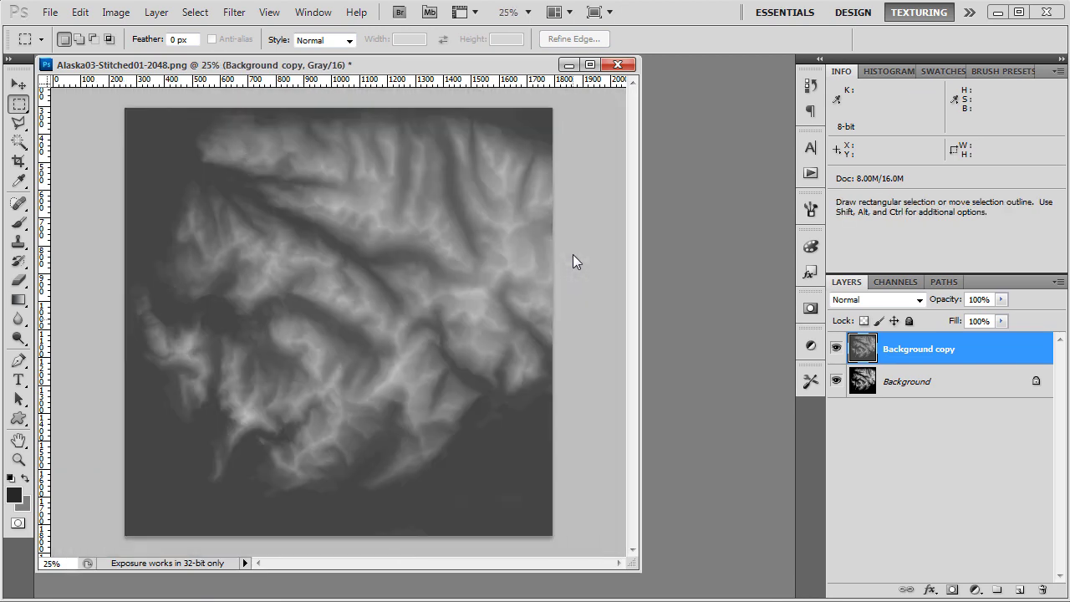
left_click(115, 12)
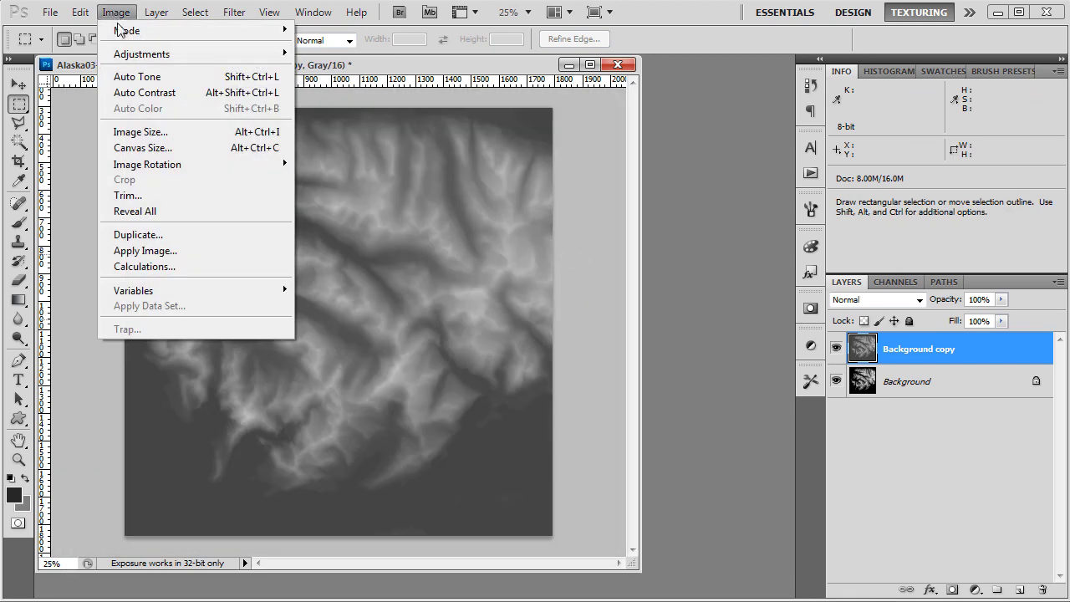
left_click(164, 134)
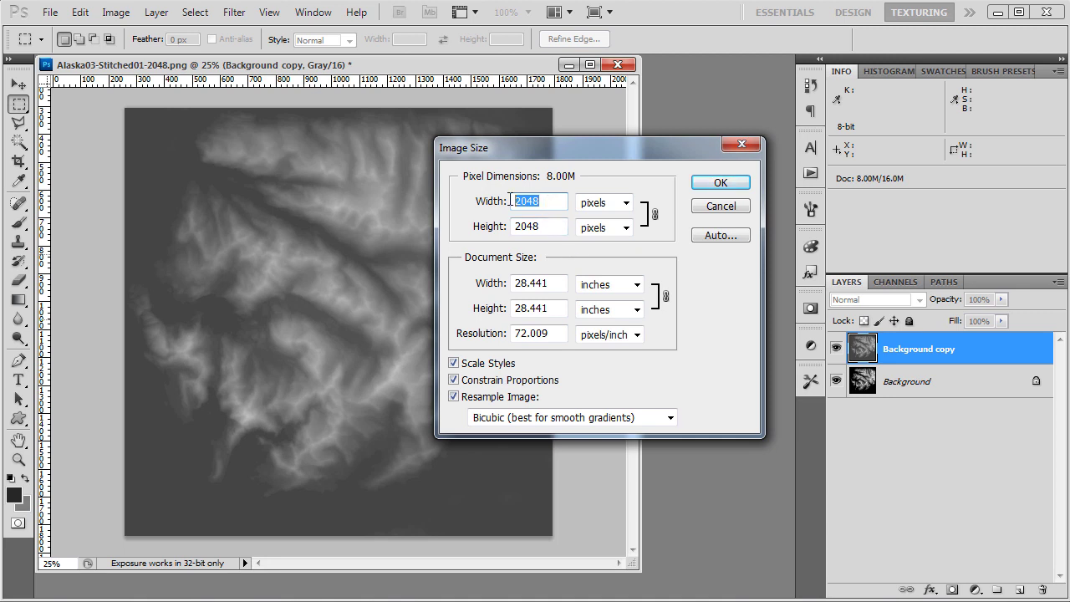
type("2017")
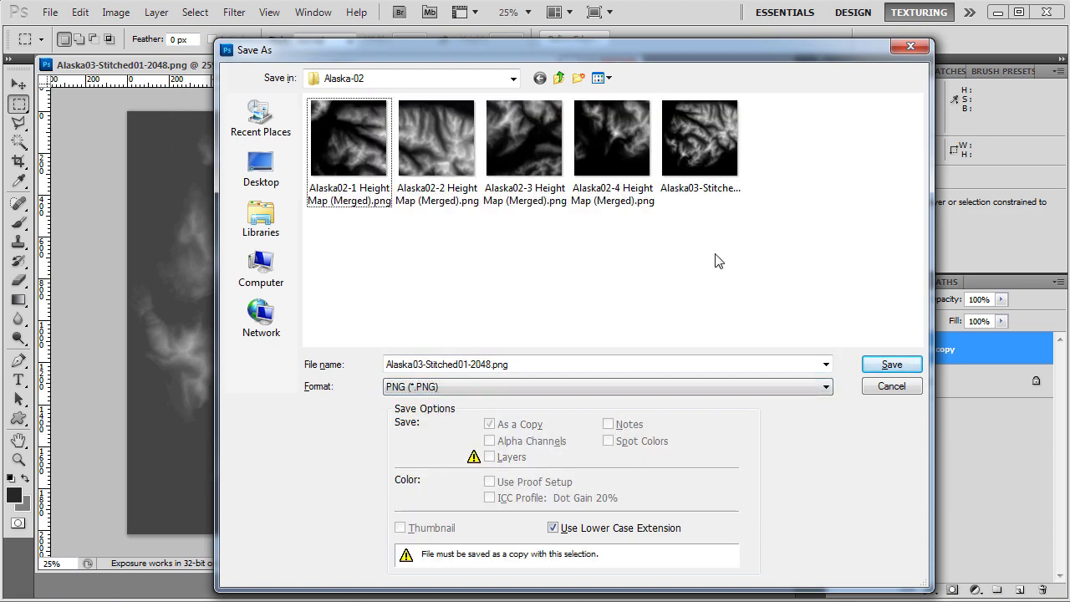
Save the resized height map as a PNG copy named Alaska03-Stitched01-2017.png in the TerrainParty folder.
left_click(559, 78)
double_click(785, 155)
left_click(493, 364)
key("BackSpace")
key("BackSpace")
type("17")
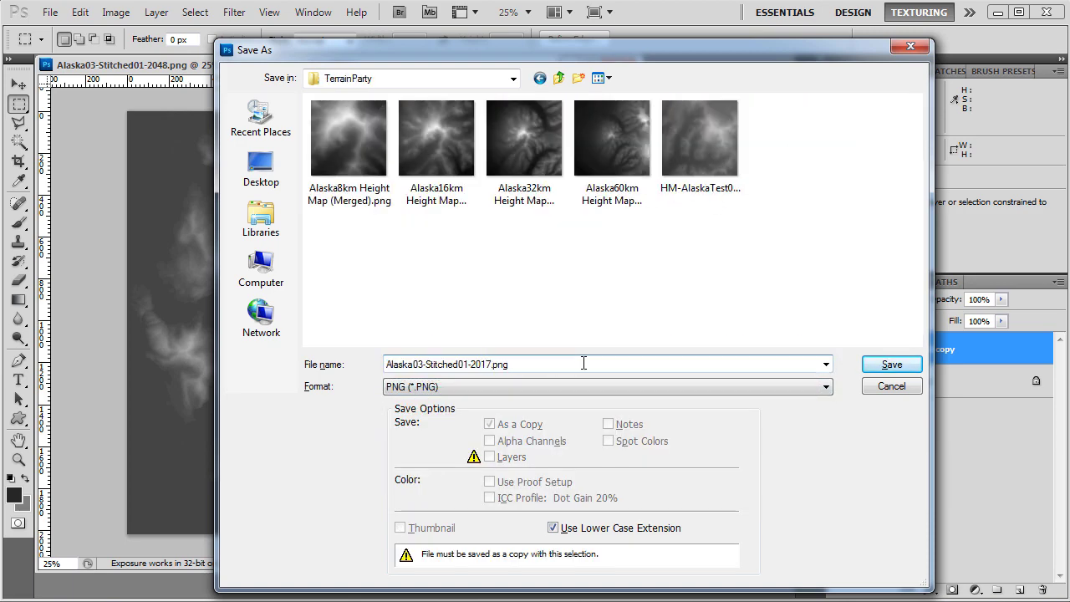
left_click(890, 365)
left_click(572, 158)
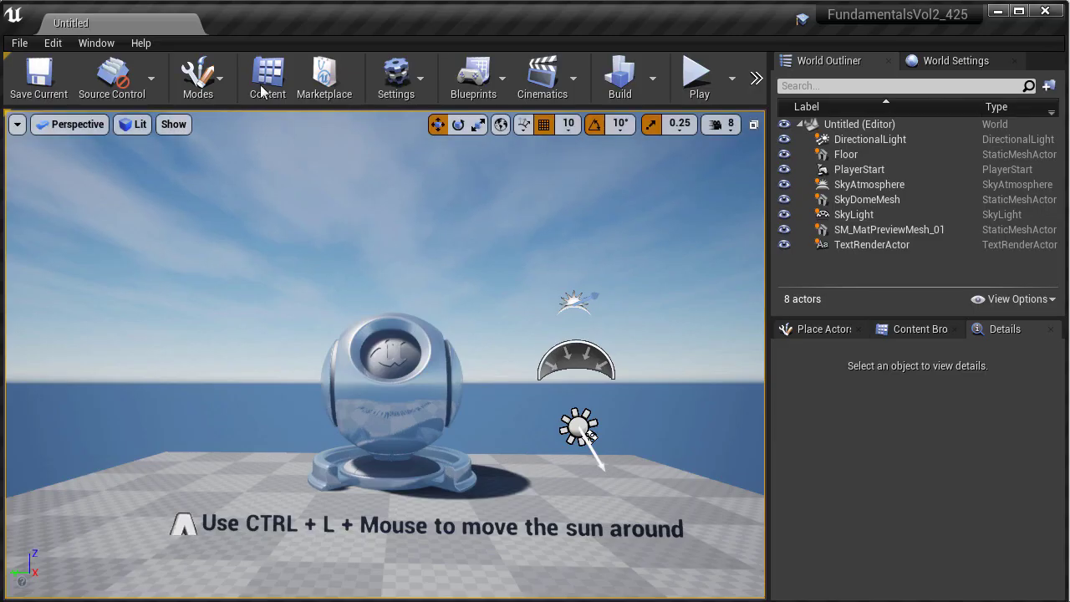
Switch to Unreal Engine, enter Landscape mode and reset the new landscape's heightmap file, Z scale and number of components to their defaults.
left_click(199, 79)
left_click(251, 150)
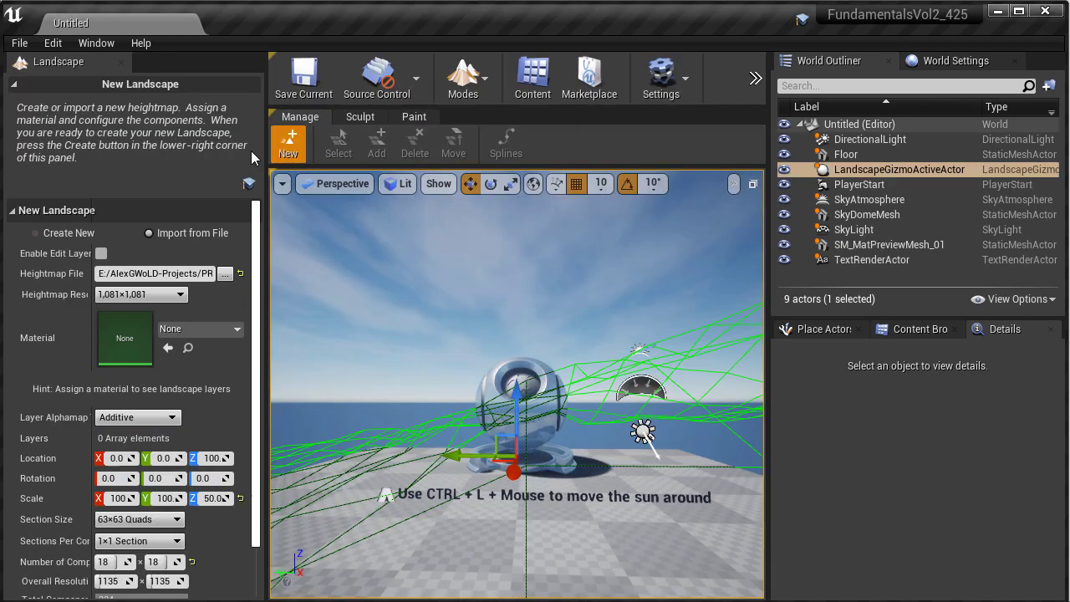
left_click(240, 273)
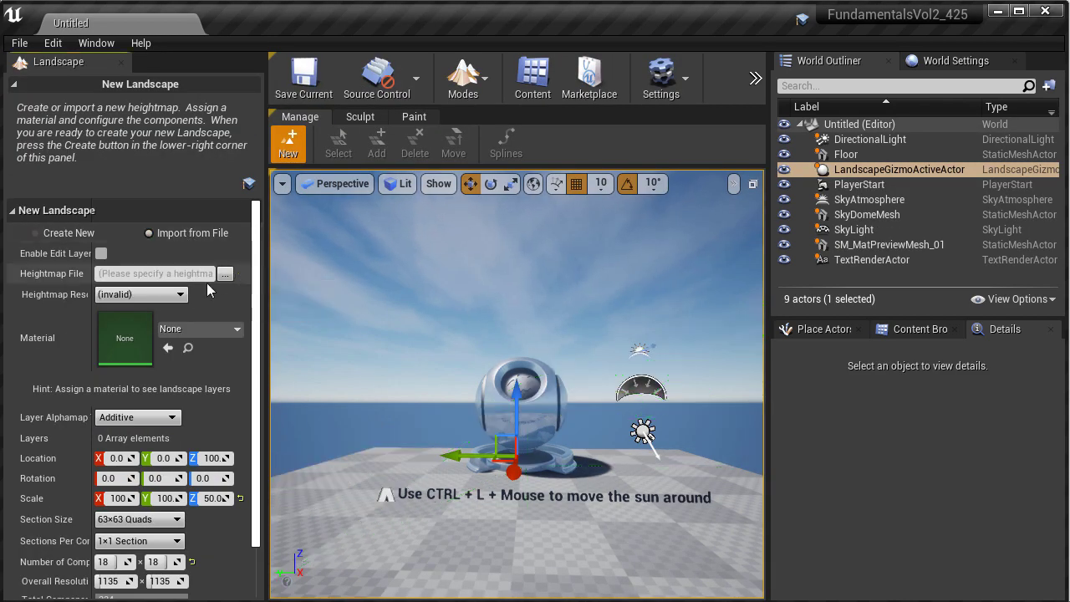
left_click(240, 498)
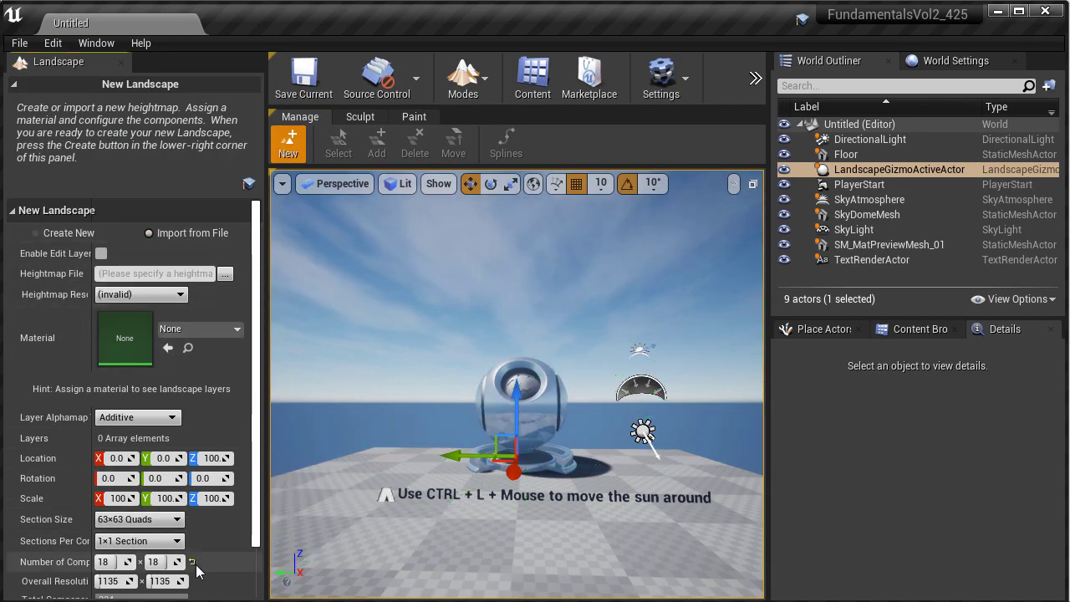
scroll(201, 543, "down", 1)
scroll(201, 542, "up", 1)
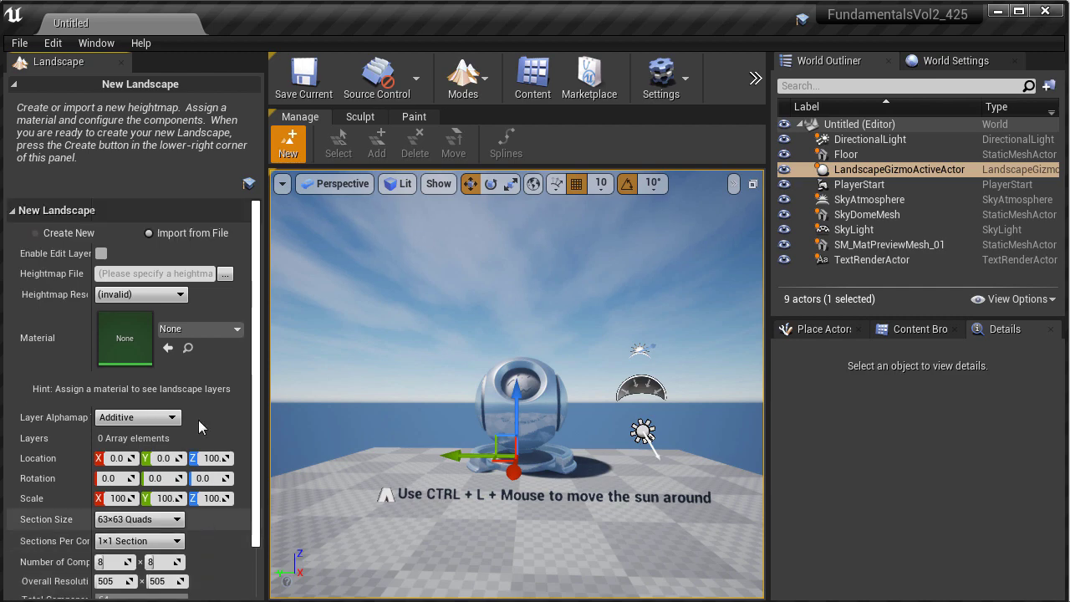
Import Alaska03-Stitched01-2017.png as the heightmap and create the 2017×2017 landscape from it.
left_click(225, 273)
left_click(210, 140)
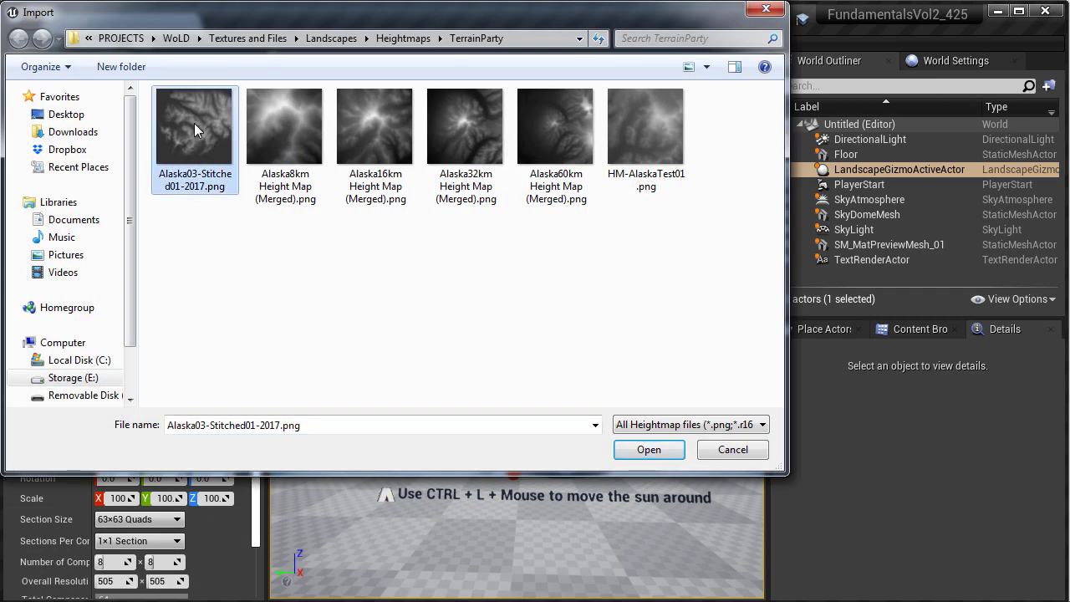
double_click(193, 123)
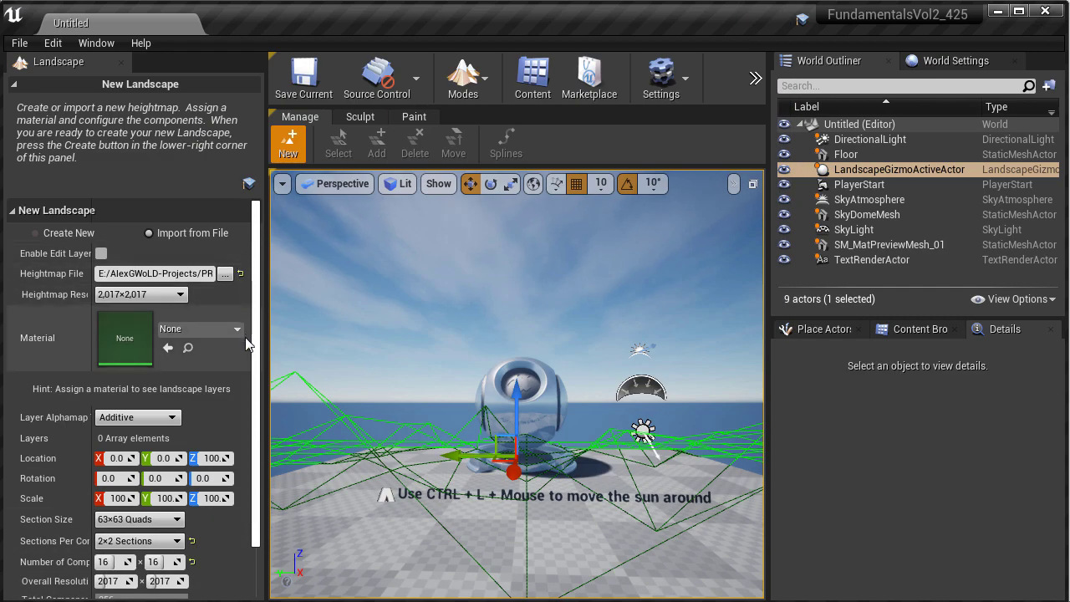
scroll(222, 434, "down", 1)
left_click(227, 586)
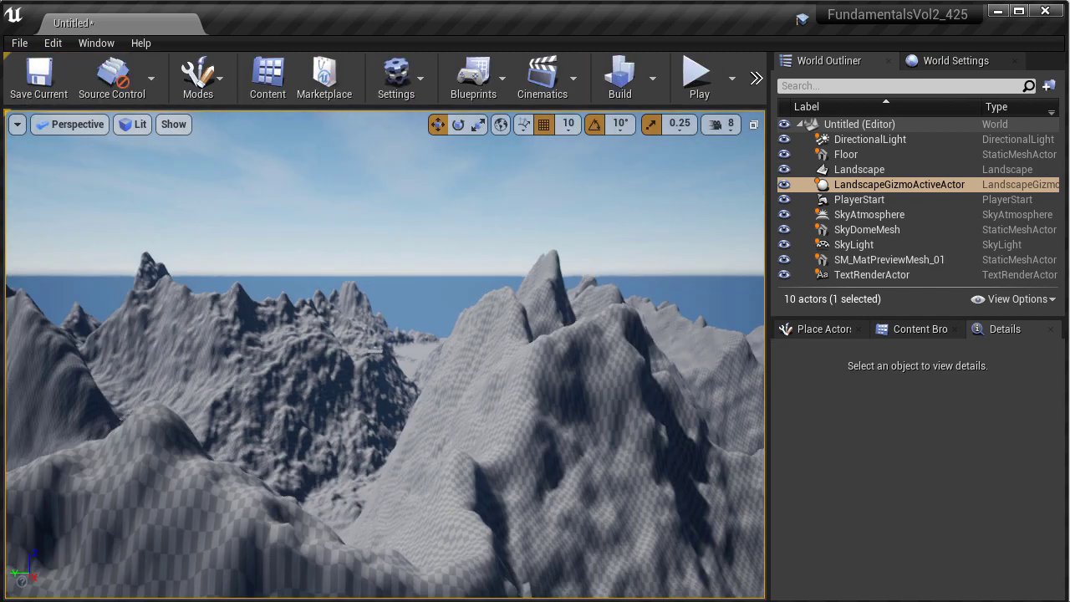
Set the landscape's Z scale to 50.
key("F11")
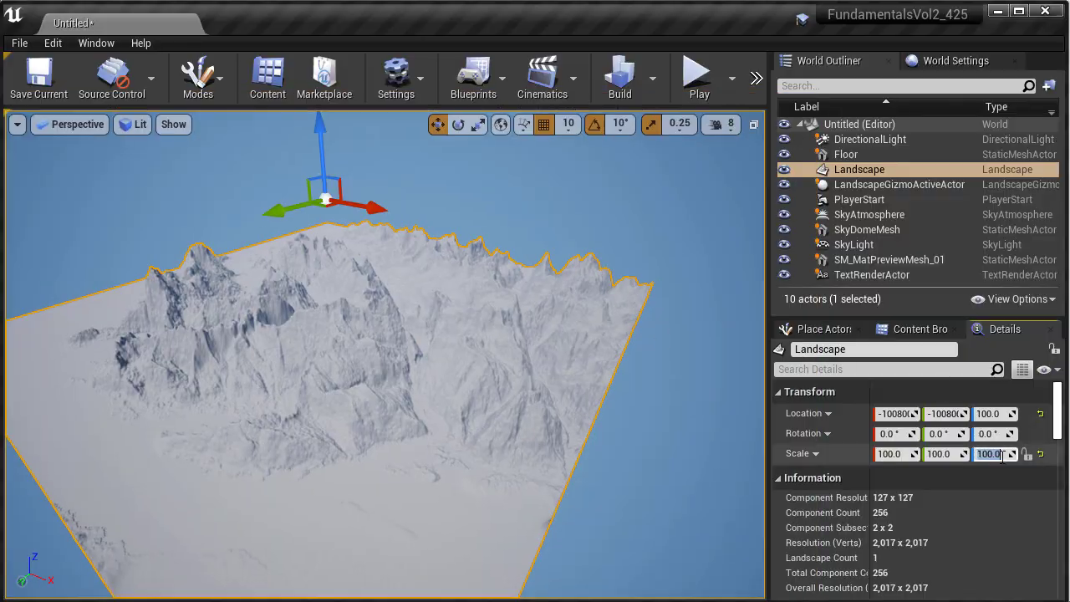
type("50")
key("Return")
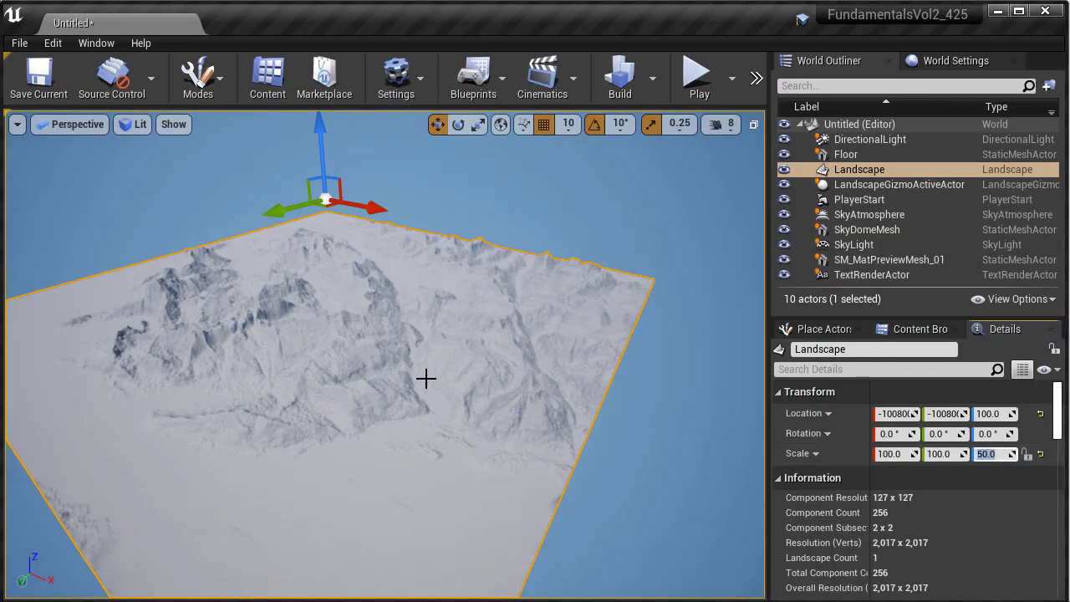
Play the level full screen from the valley floor, run the character around to judge the terrain's scale, and stop playing.
left_click_drag(430, 378, 425, 379)
key("F11")
left_click_drag(562, 428, 563, 428)
right_click(563, 428)
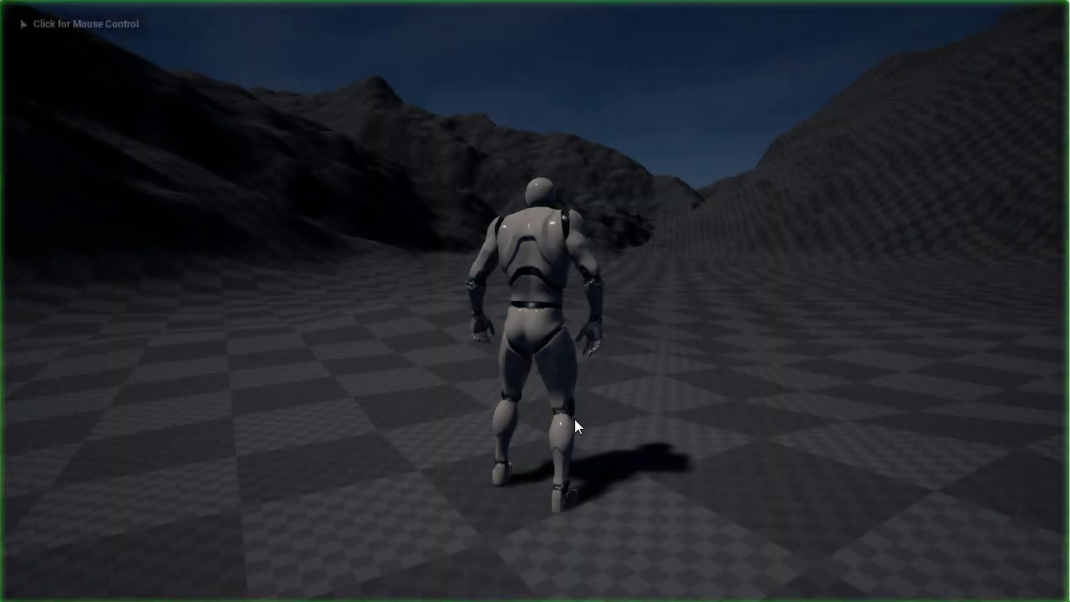
left_click(575, 418)
key("w")
key("a")
key("s")
key("w")
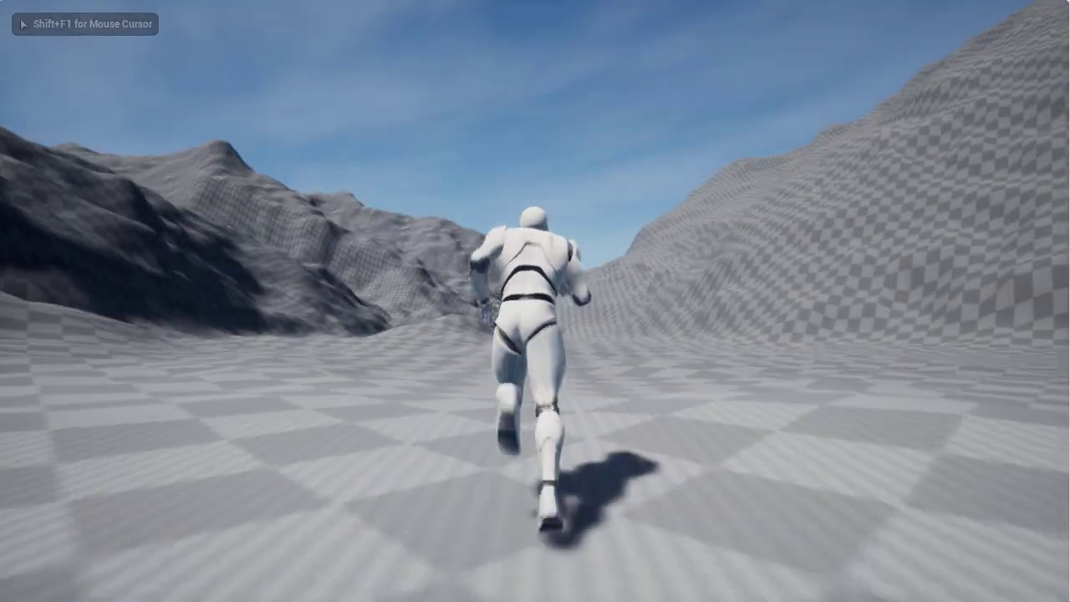
key("d")
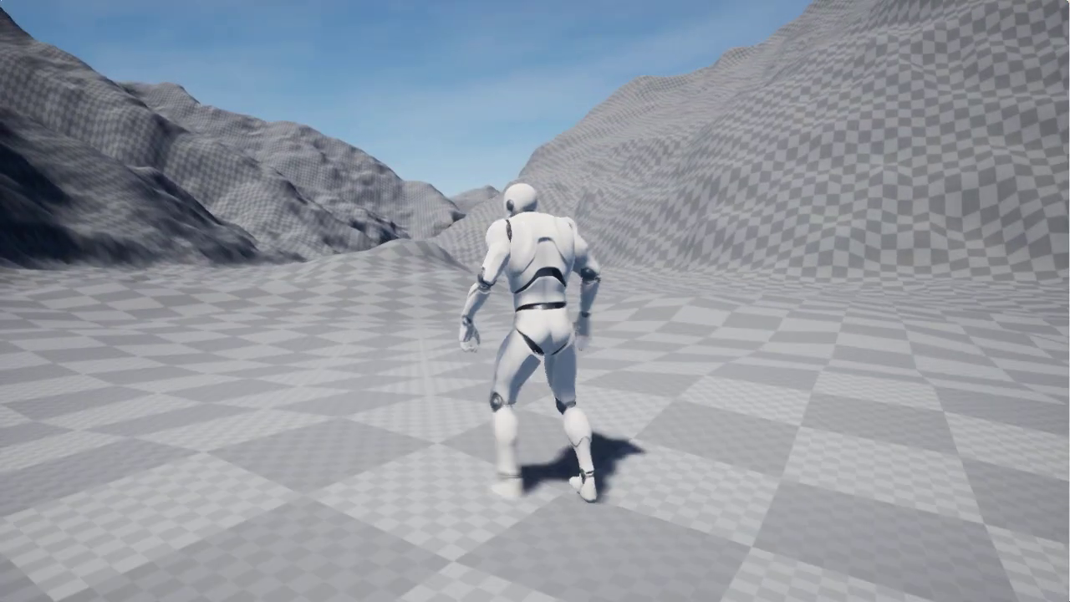
key("Escape")
Fly over the landscape's ridges and valleys in the full-screen viewport to examine the imported terrain.
right_click(405, 403)
key("w")
key("w")
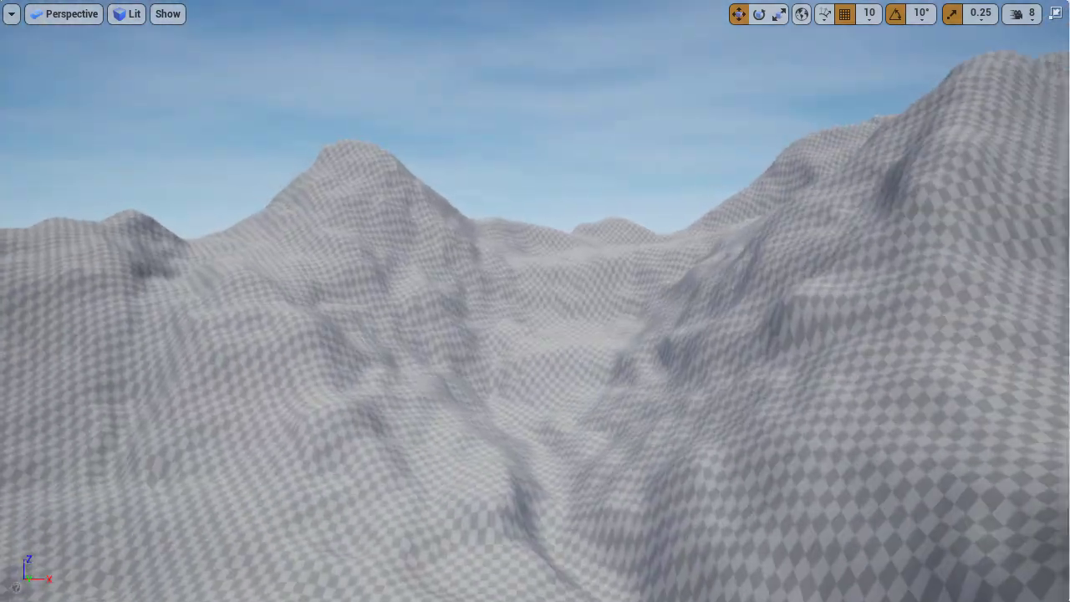
key("w")
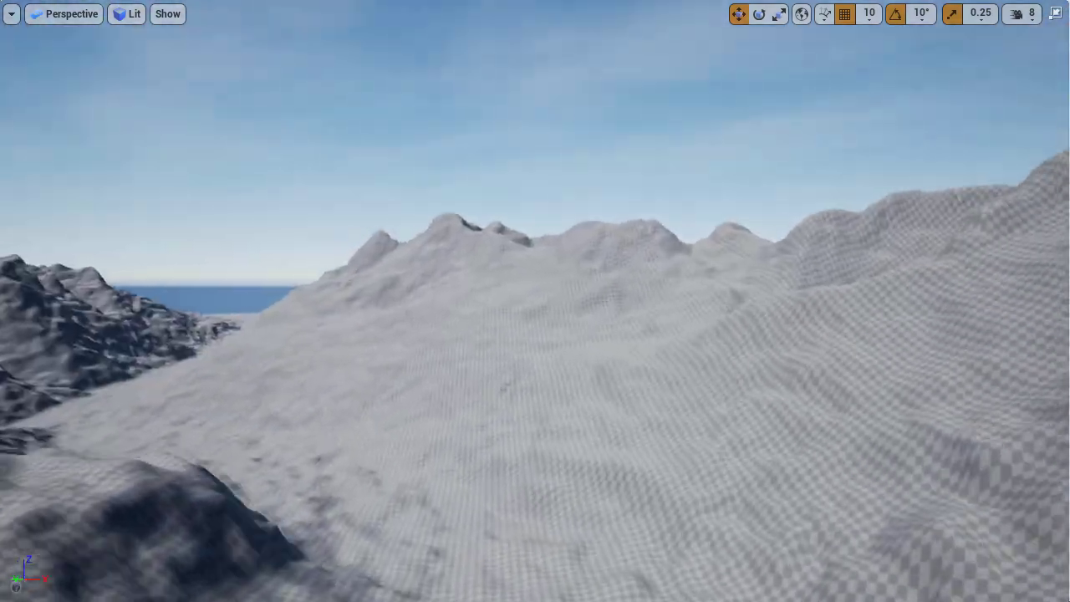
key("s")
key("s")
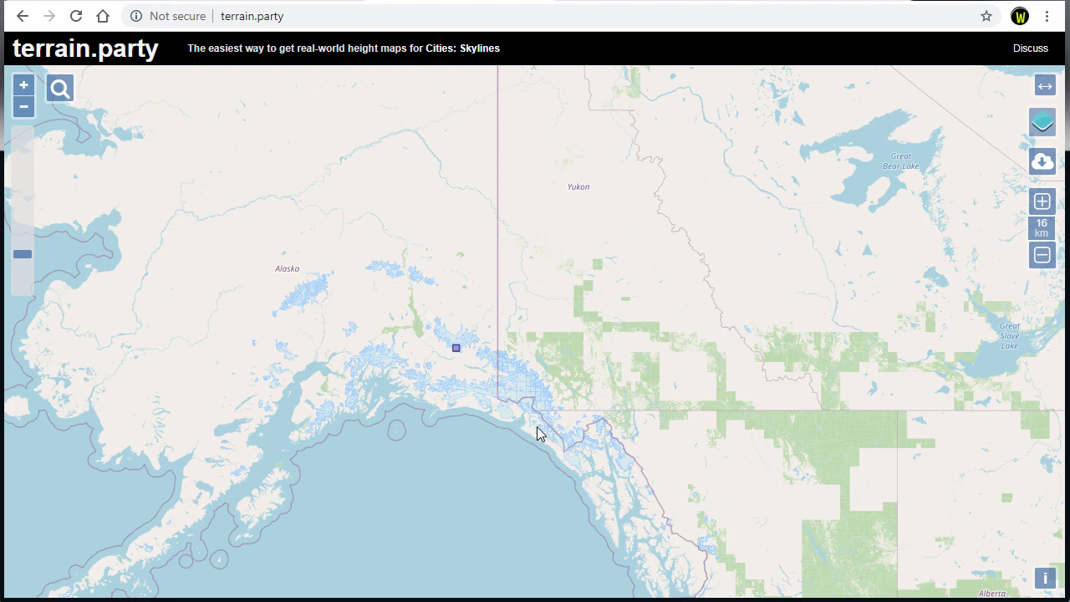
Switch to terrain.party in the browser and survey the map around southern Alaska and the selection square.
left_click_drag(516, 423, 444, 377)
scroll(443, 375, "down", 1)
scroll(443, 374, "down", 1)
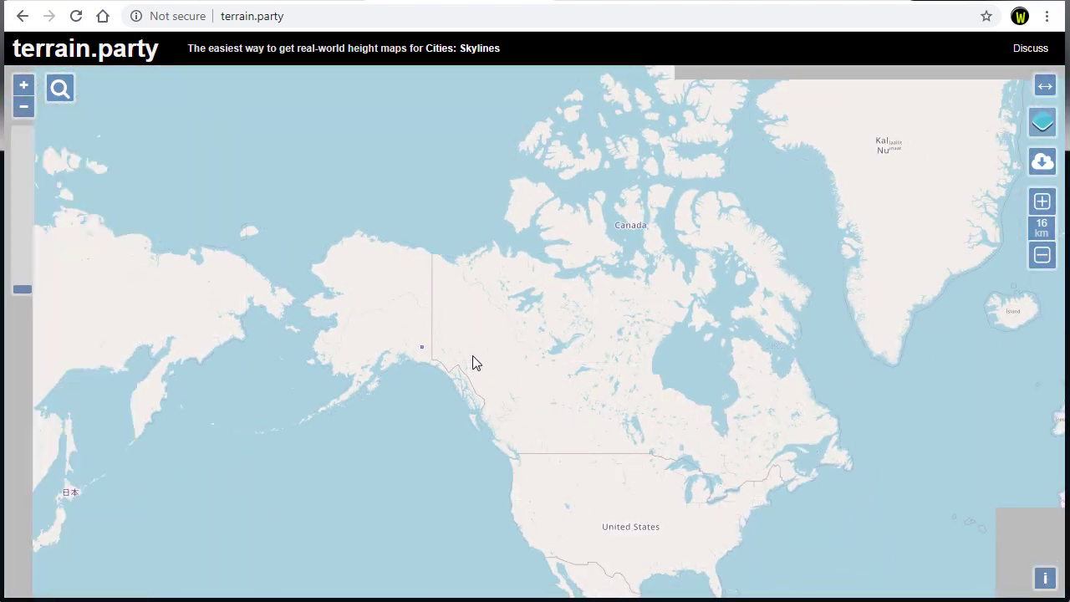
scroll(381, 369, "up", 1)
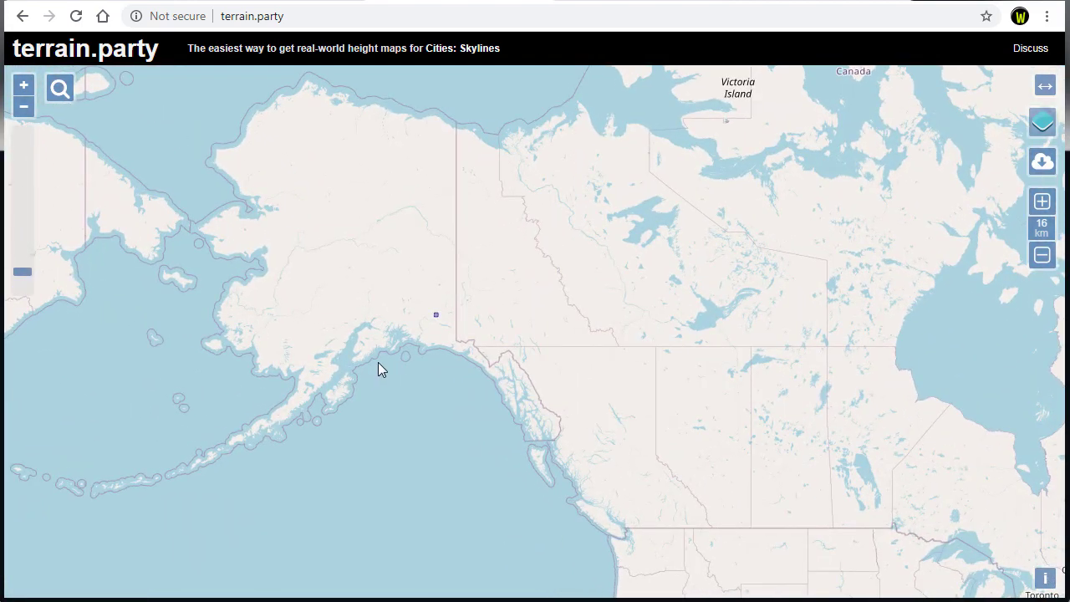
scroll(461, 325, "up", 2)
scroll(493, 347, "up", 3)
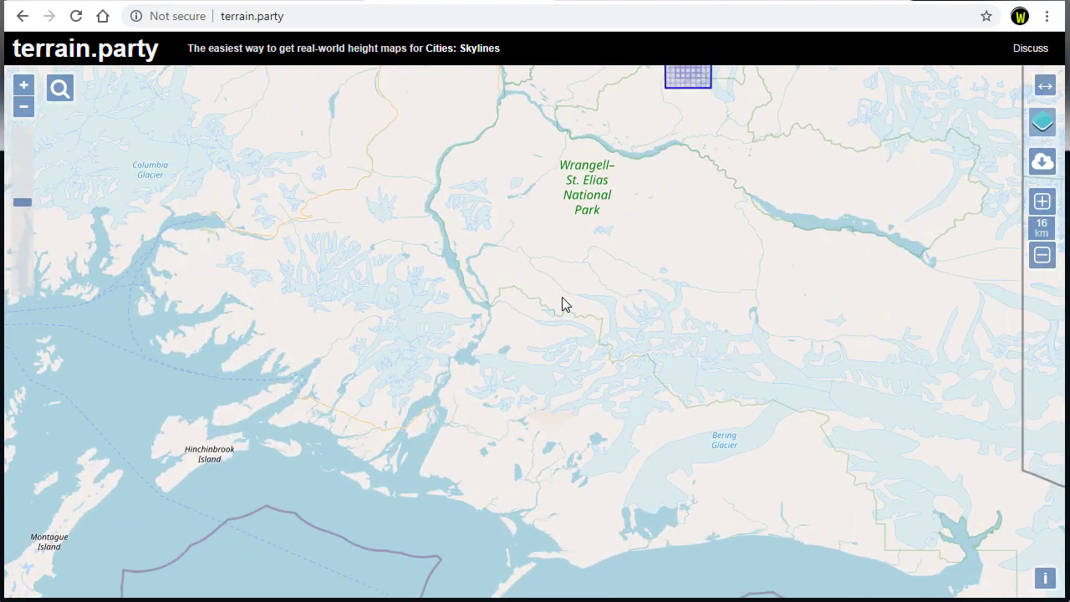
scroll(485, 415, "down", 2)
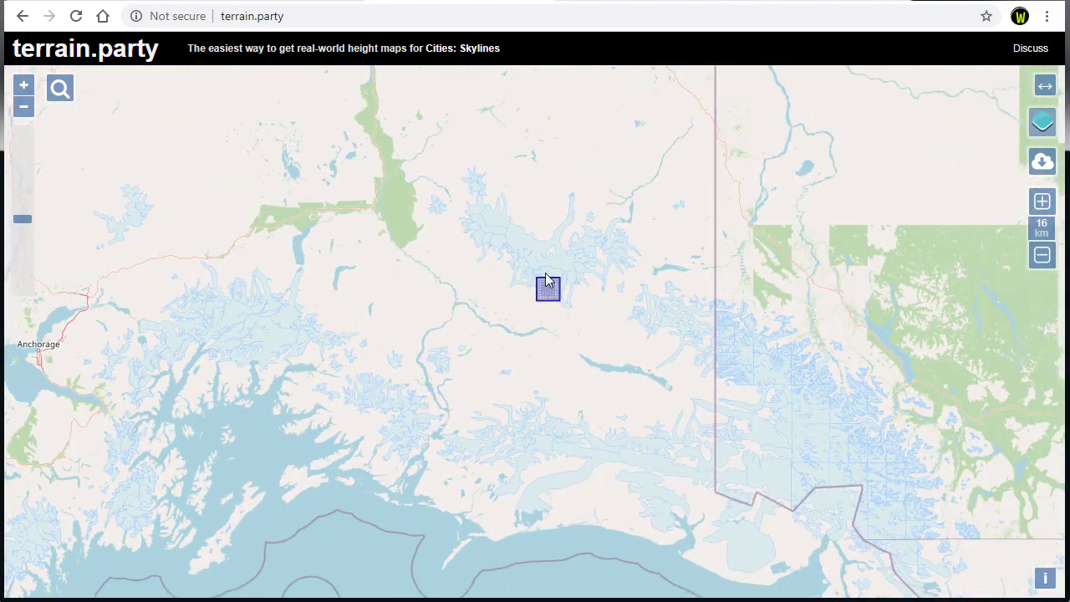
Compare the USGS shaded relief and USGS topographic imagery map views, ending on USGS shaded relief.
mouse_move(1041, 121)
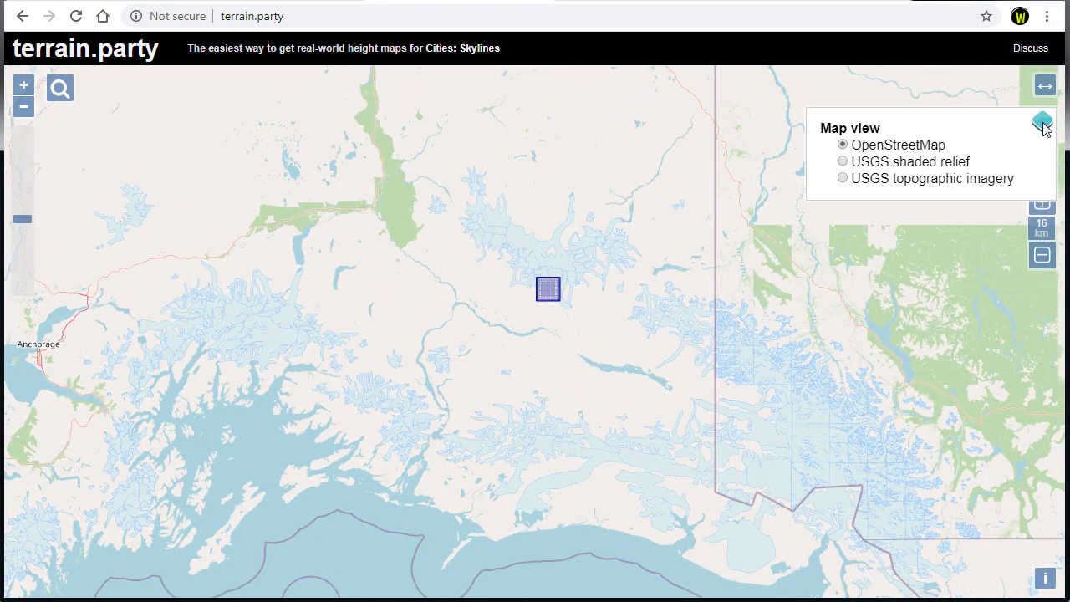
left_click(928, 163)
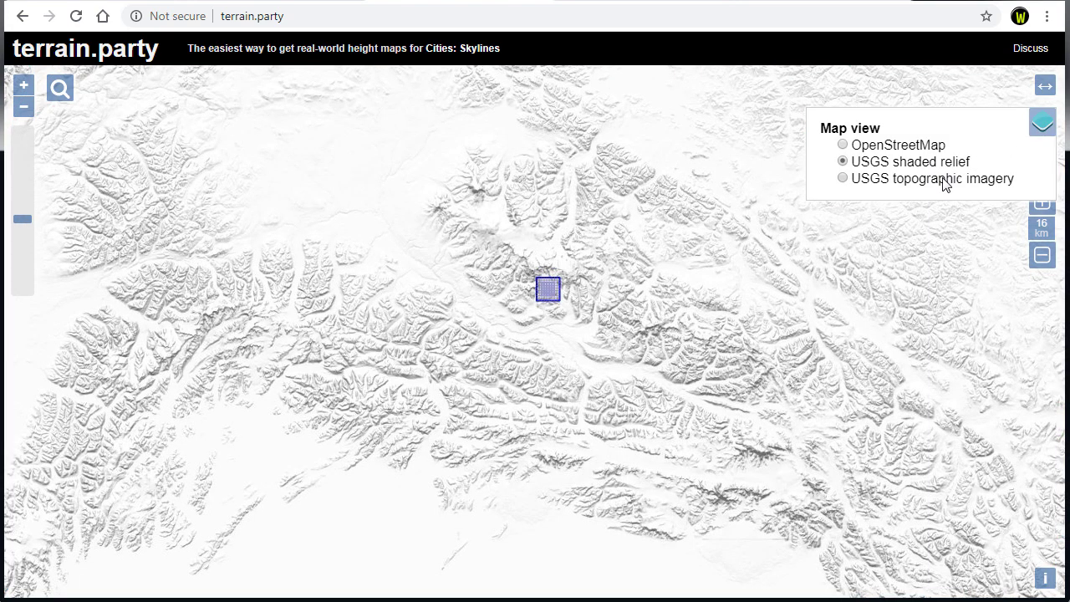
left_click(947, 179)
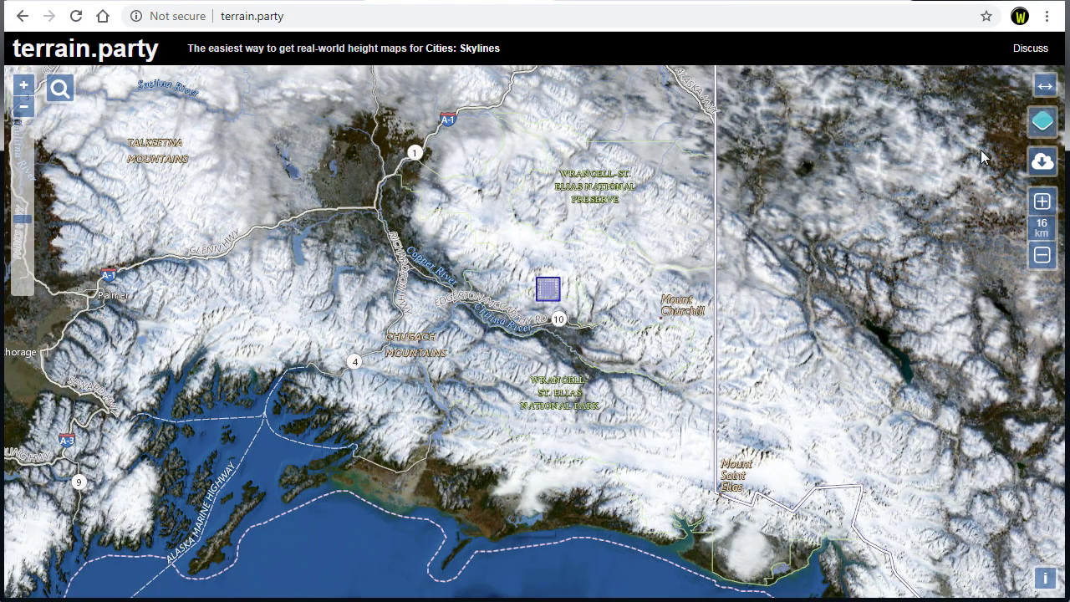
mouse_move(1031, 122)
left_click(916, 162)
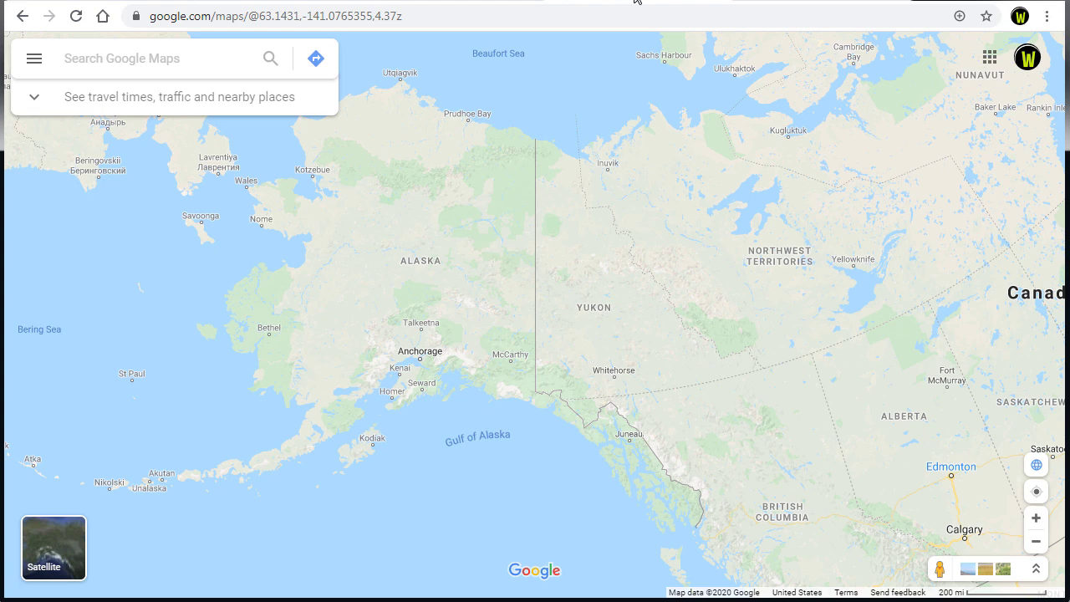
Return to terrain.party and move the 16 km selection square onto the coast east of Anchorage.
left_click(640, 3)
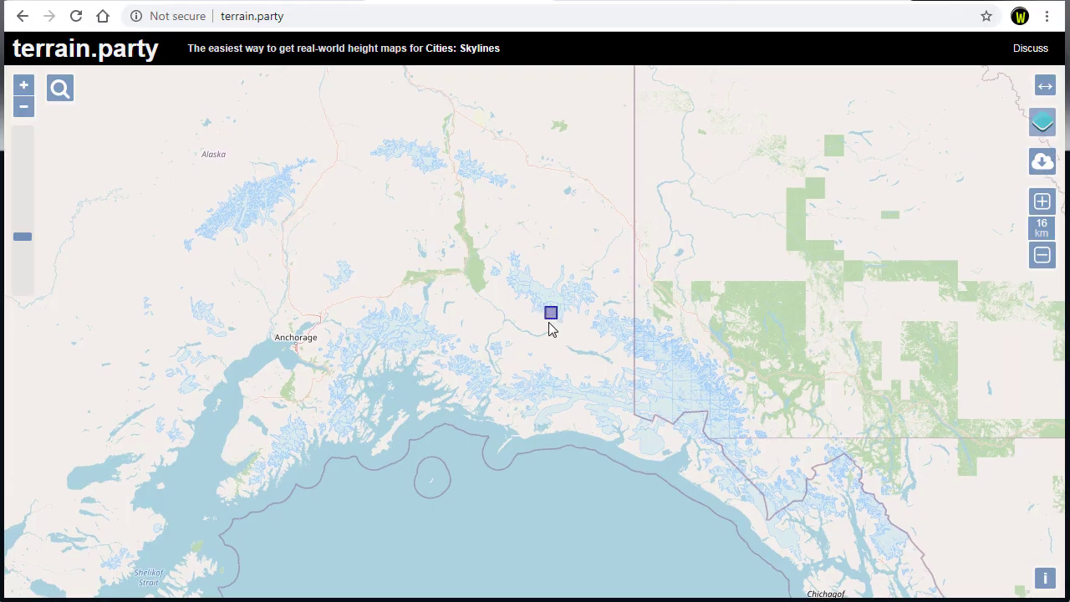
left_click_drag(553, 324, 453, 254)
left_click_drag(496, 305, 598, 319)
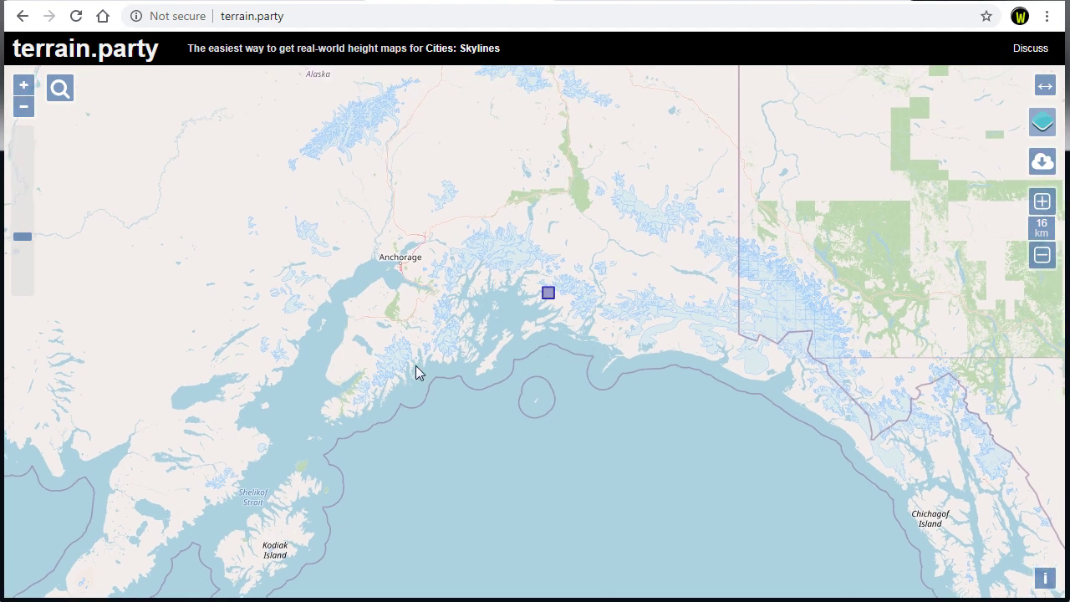
scroll(415, 365, "up", 1)
left_click_drag(470, 284, 477, 327)
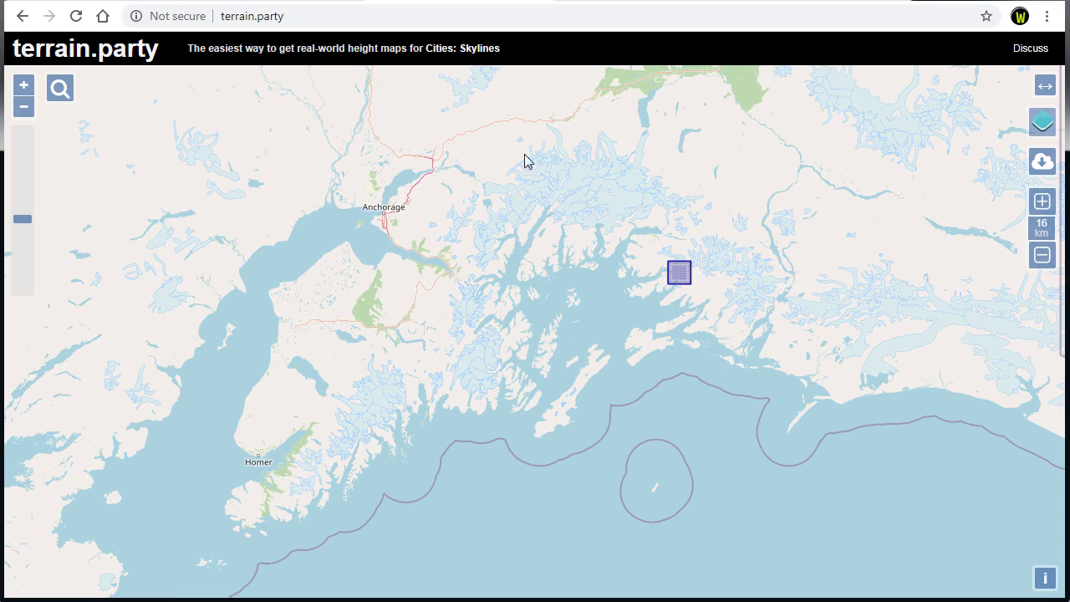
Switch to Google Maps, centre on the coast around Anchorage and Valdez, and show it as satellite imagery.
left_click(583, 2)
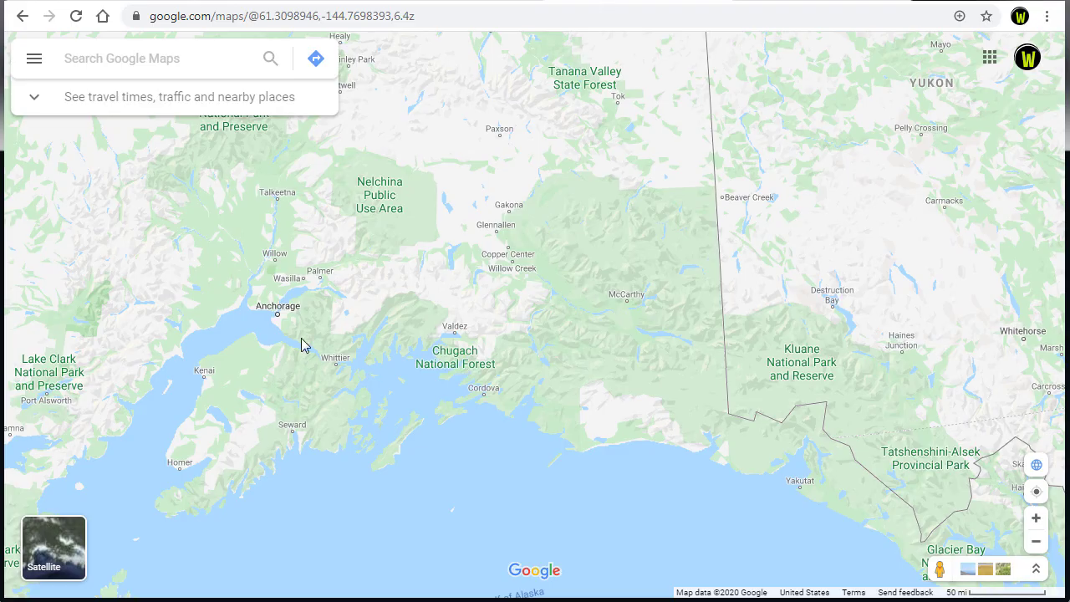
left_click_drag(299, 332, 331, 323)
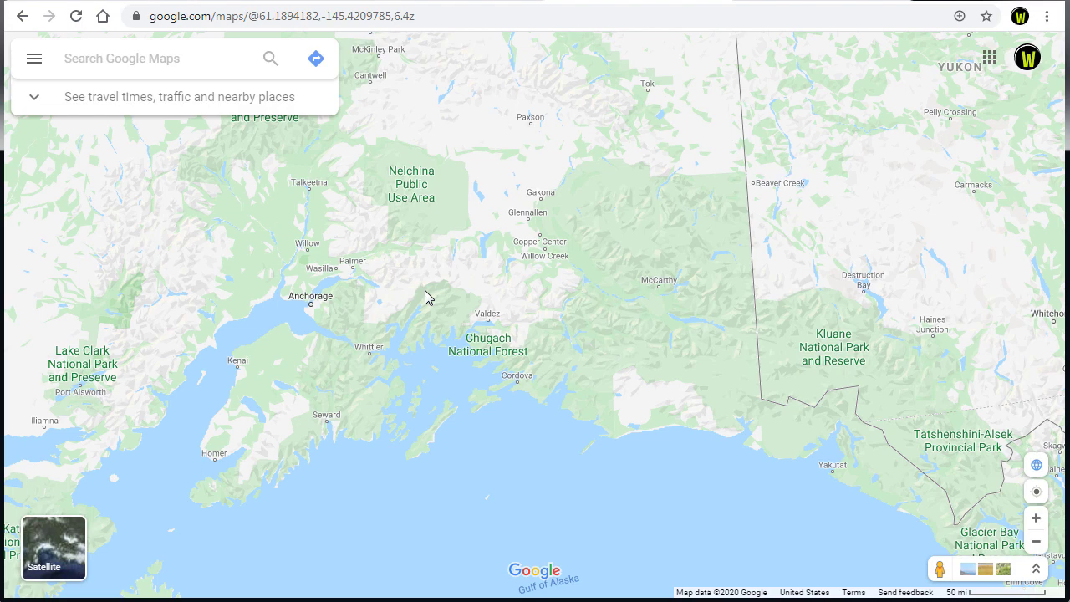
left_click(71, 556)
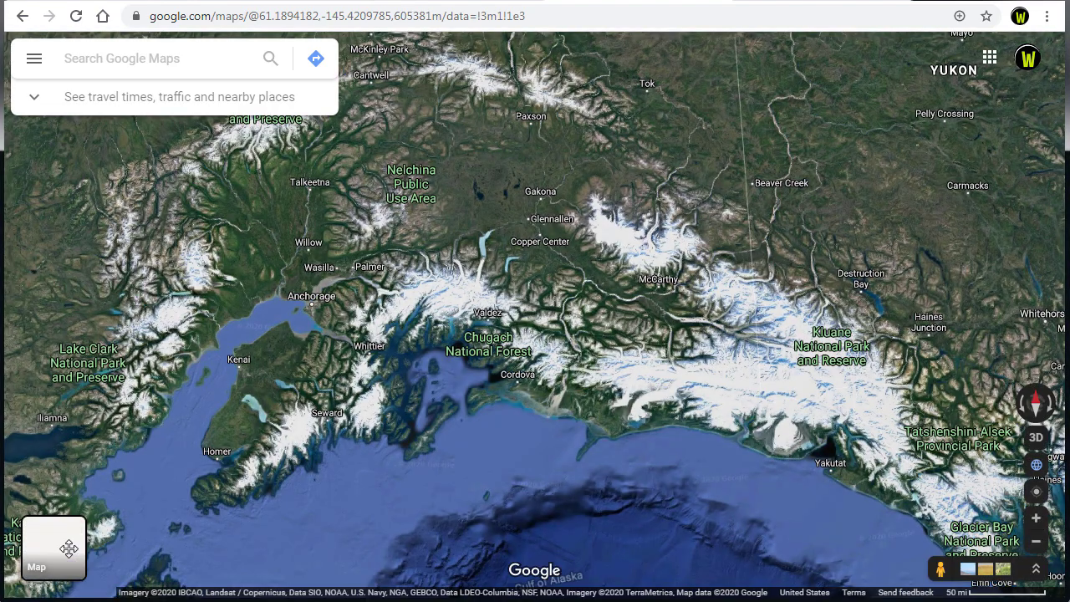
Examine the mountains and lakes of Chugach National Forest up close in a tilted 3D satellite view from several angles.
scroll(402, 349, "up", 4)
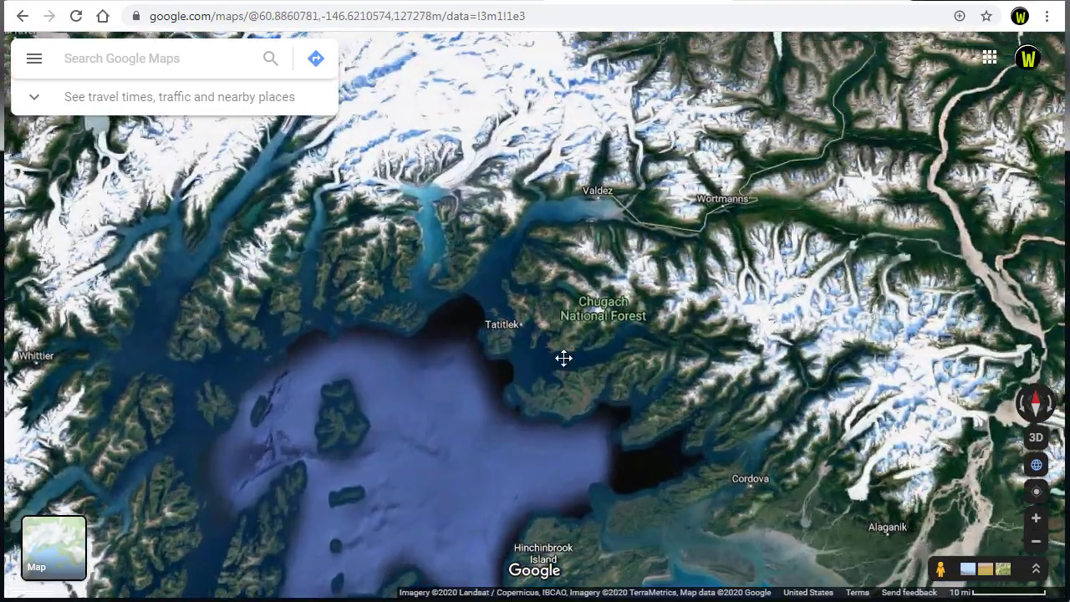
left_click_drag(563, 358, 553, 341, "ctrl")
scroll(596, 303, "up", 3)
left_click_drag(596, 304, 471, 359)
scroll(617, 303, "up", 2)
left_click_drag(607, 418, 509, 414, "ctrl")
scroll(509, 414, "up", 3)
scroll(485, 341, "up", 3)
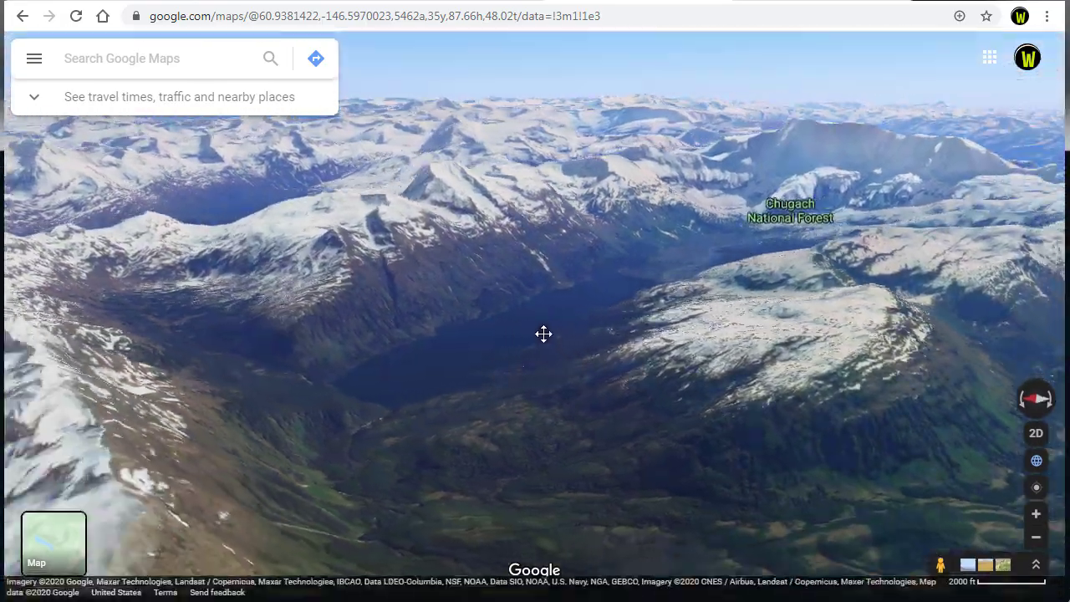
scroll(532, 340, "up", 2)
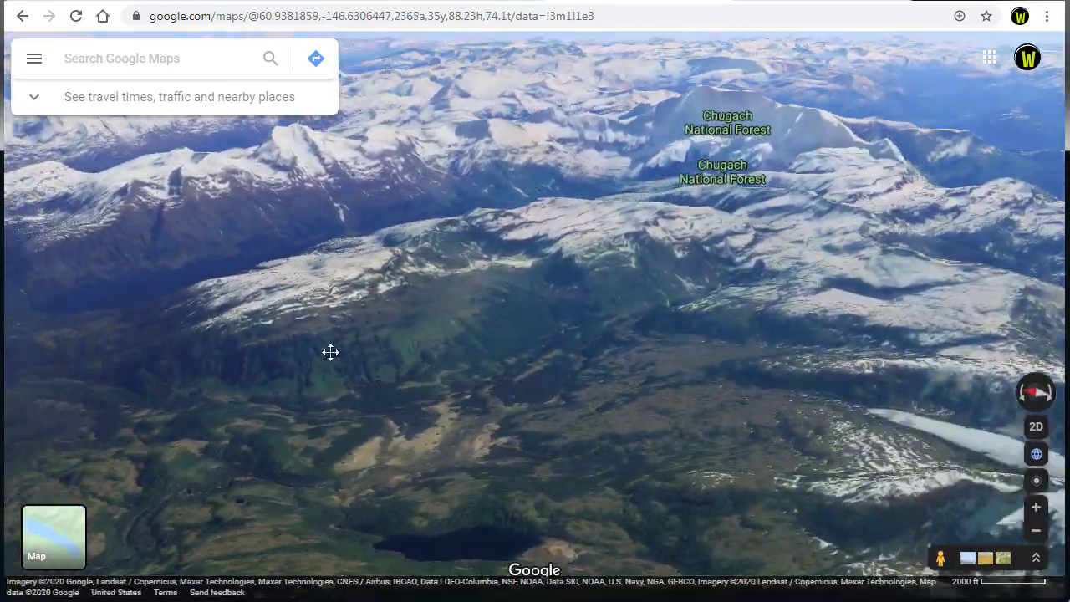
left_click_drag(330, 352, 266, 382, "ctrl")
scroll(465, 336, "down", 3)
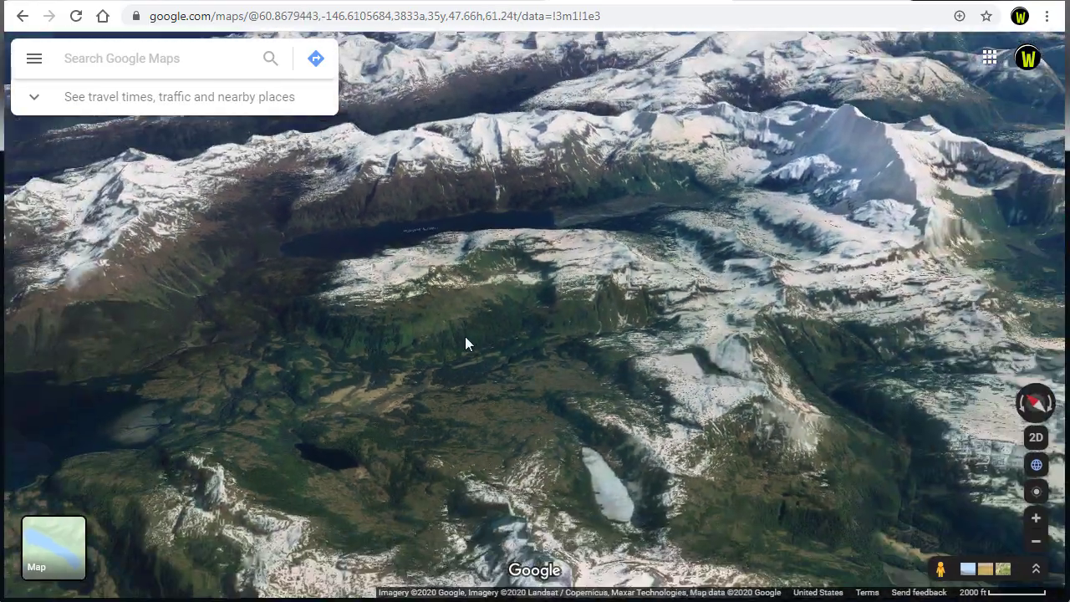
Widen the Google Maps satellite view from the tilted close-up to the coast around Chugach National Forest and Valdez Arm.
left_click_drag(483, 313, 440, 458, "ctrl")
scroll(466, 342, "down", 5)
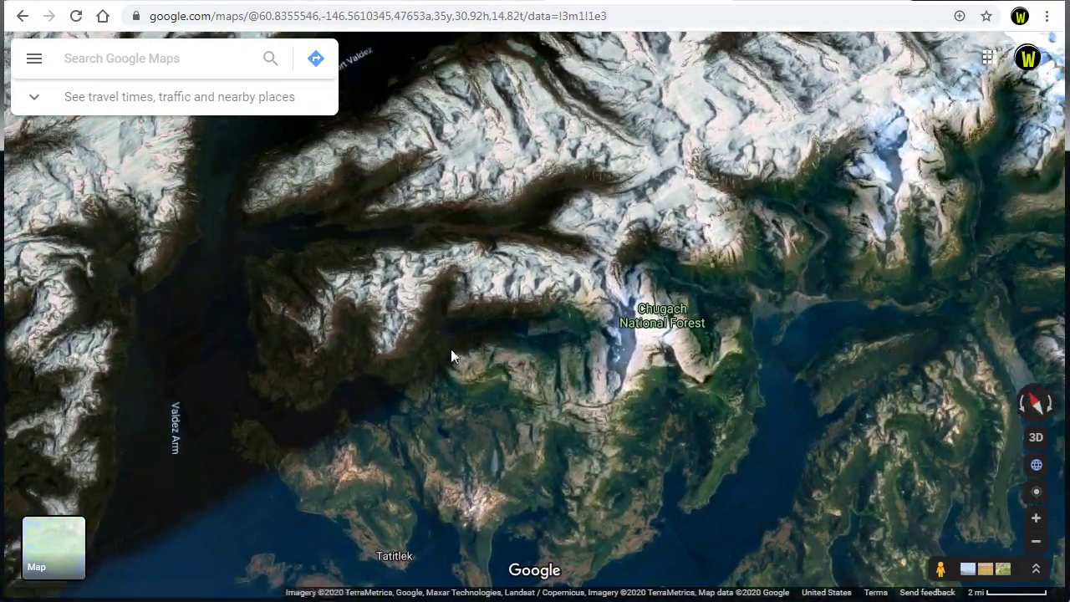
scroll(494, 387, "down", 3)
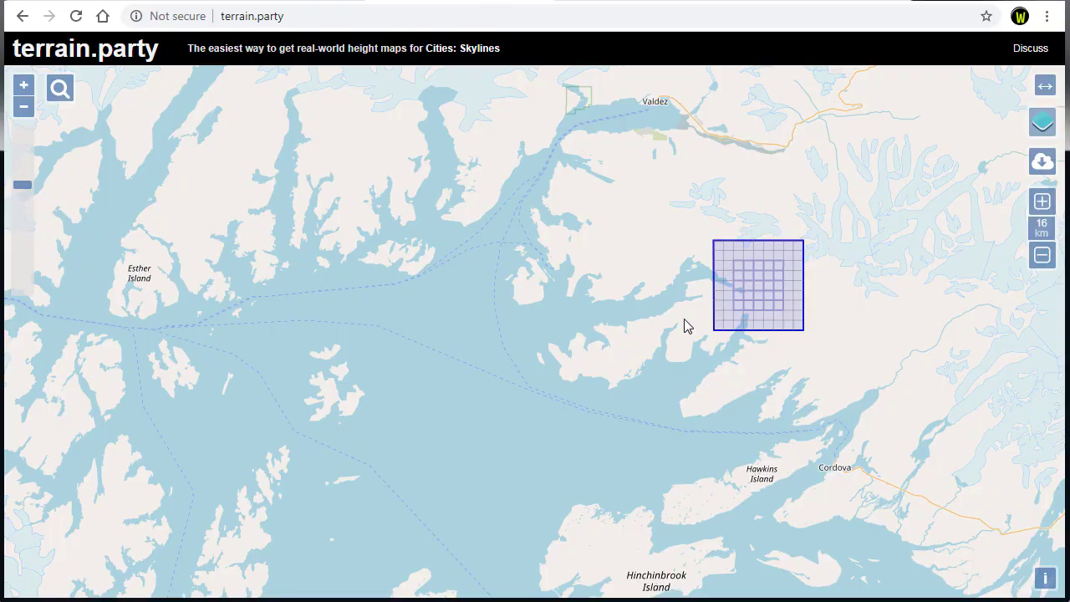
In terrain.party, show USGS topographic imagery and move the 16 km selection square over the Gravina River, after trying the island to its west.
left_click_drag(715, 308, 675, 319)
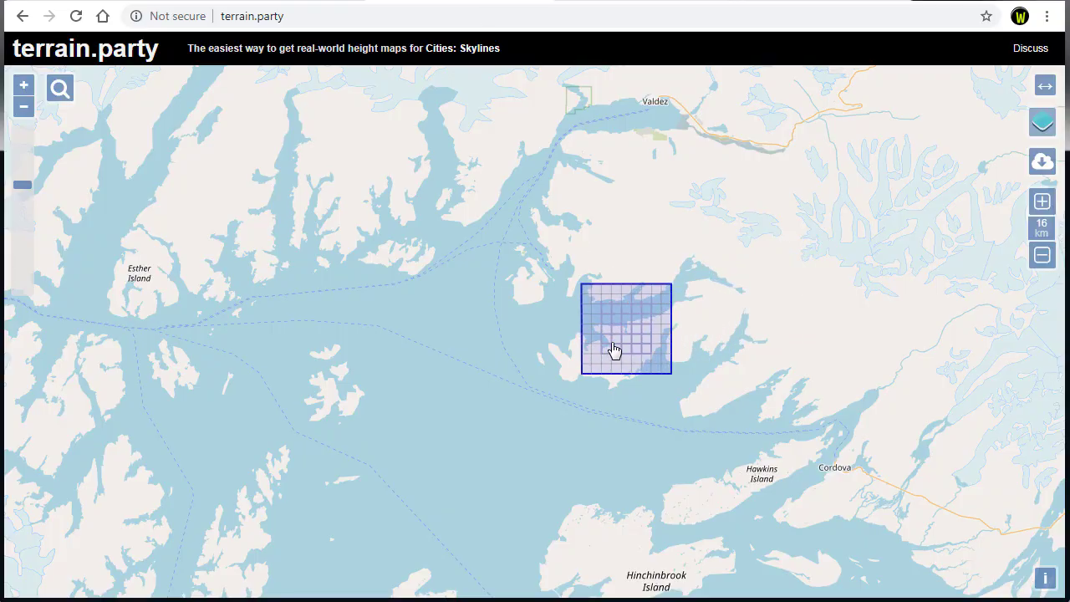
left_click_drag(615, 351, 630, 353)
mouse_move(1037, 134)
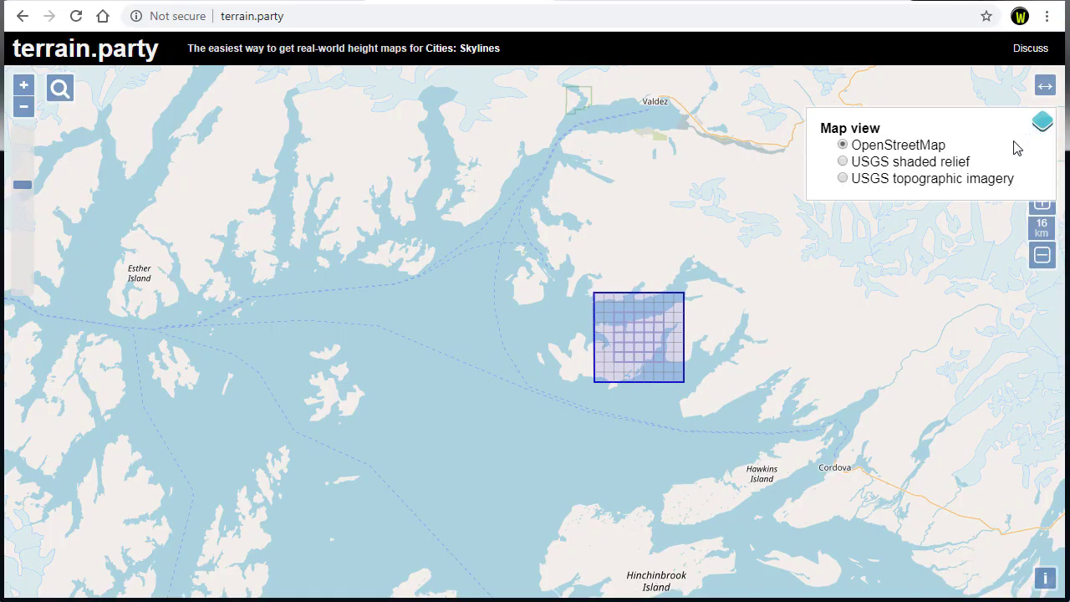
left_click(931, 178)
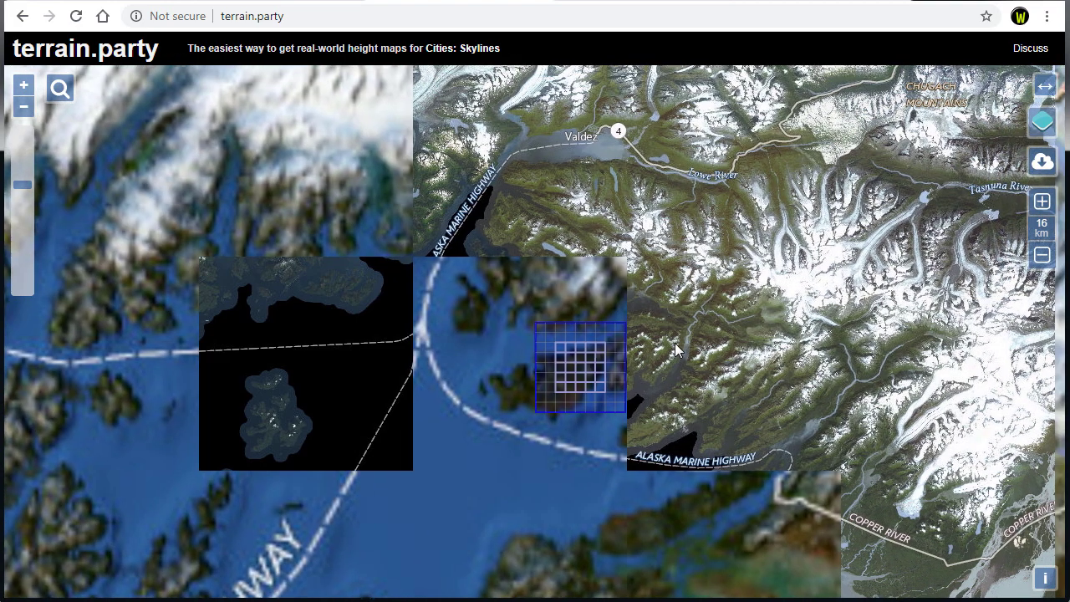
scroll(626, 368, "up", 1)
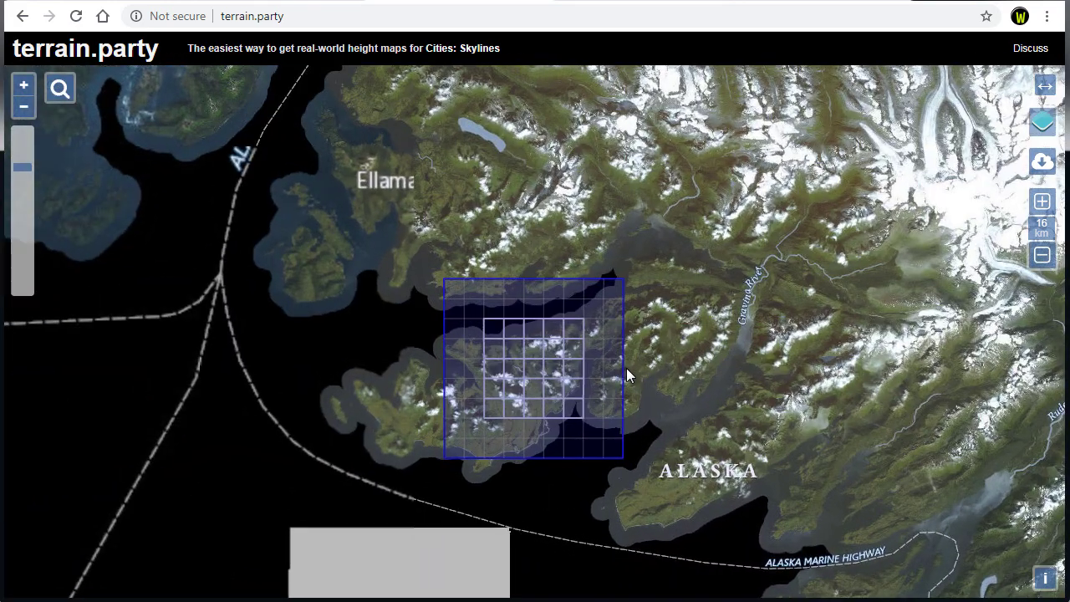
left_click_drag(593, 382, 782, 286)
Switch to Google Maps and view the wider satellite coastline around Valdez, Tatitlek and Cordova for comparison.
left_click(644, 4)
mouse_move(537, 369)
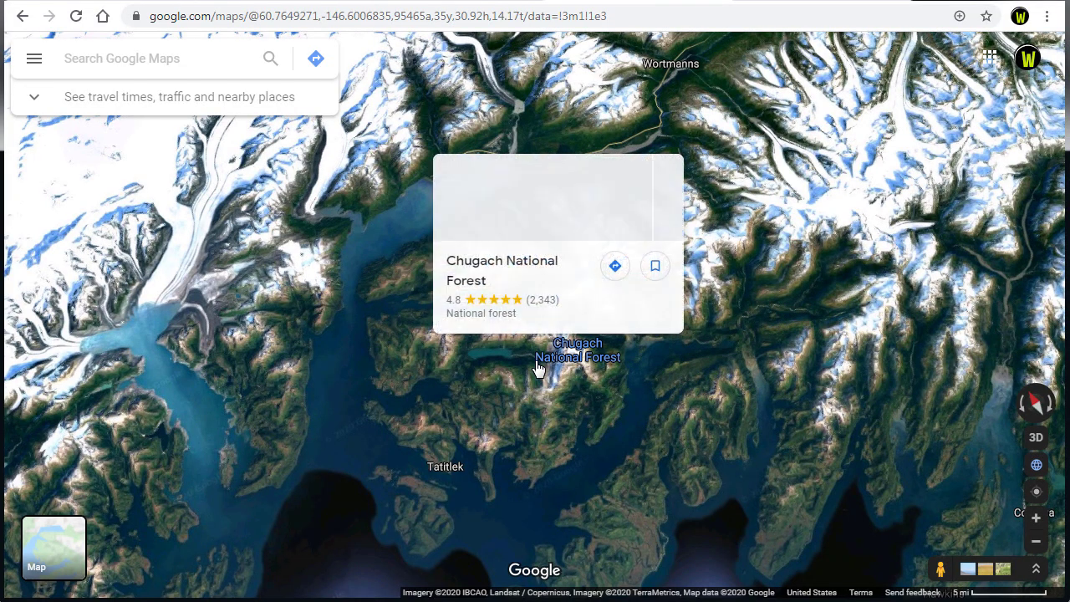
scroll(535, 385, "down", 5)
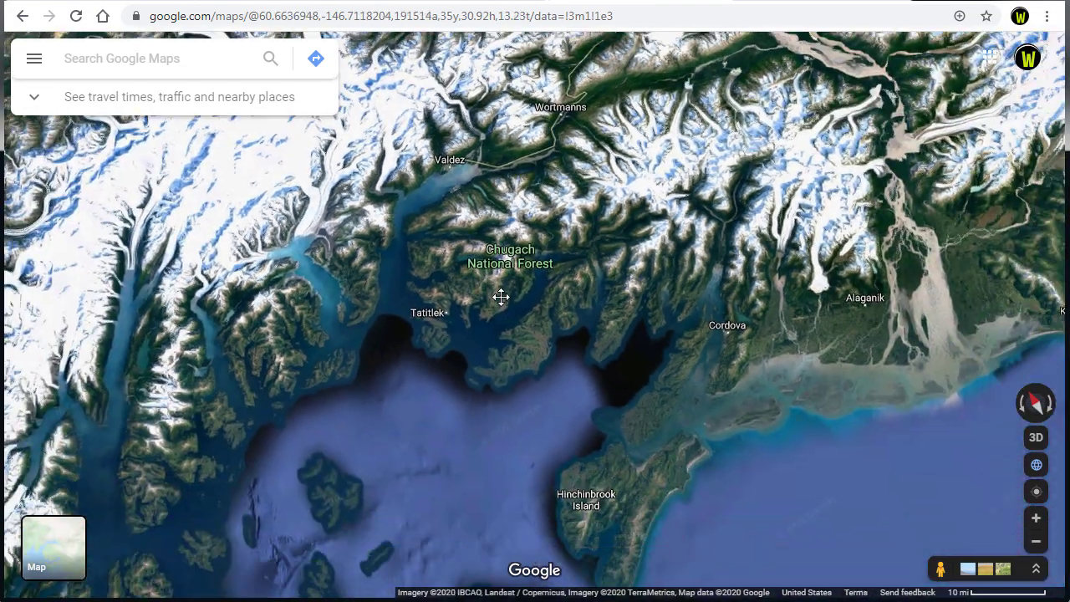
Return to terrain.party, move the 16 km selection square onto the island southeast of Ellamar and show it as USGS shaded relief.
left_click(484, 3)
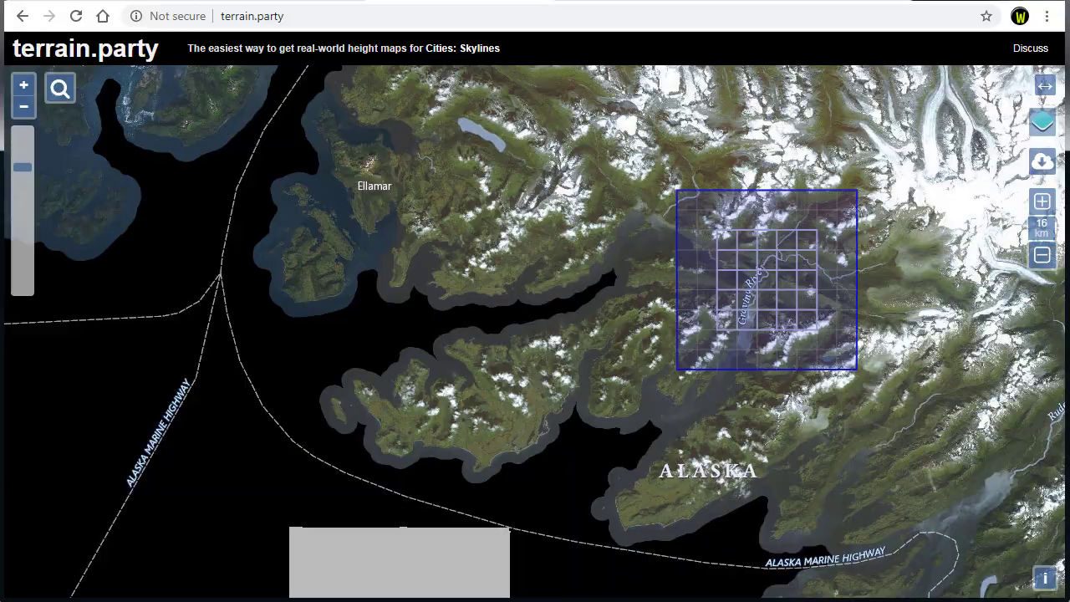
scroll(581, 394, "down", 3)
scroll(598, 392, "up", 1)
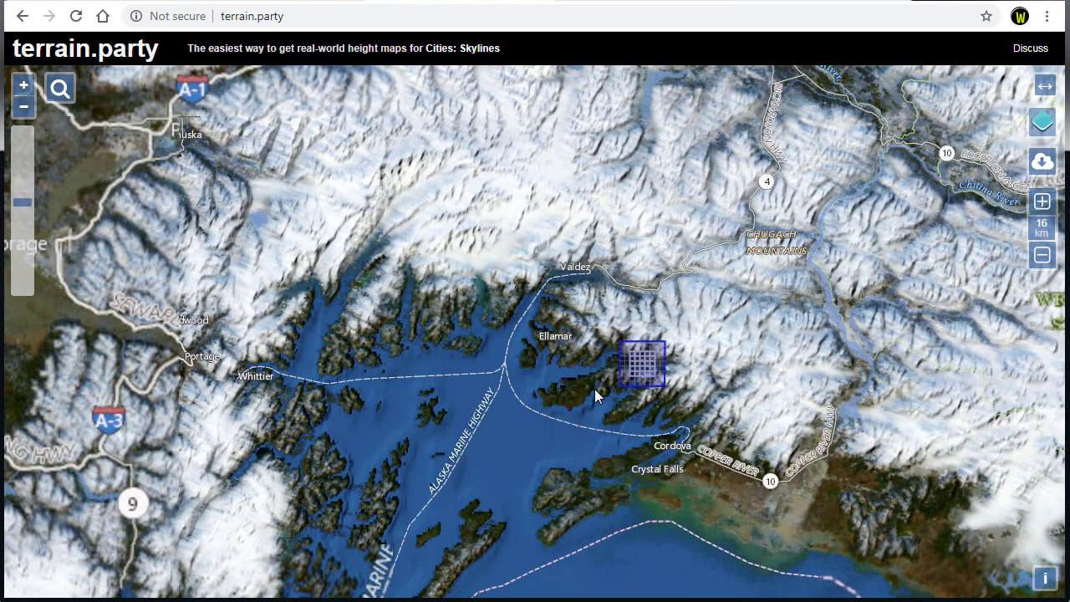
scroll(594, 388, "up", 3)
left_click_drag(568, 386, 347, 464)
mouse_move(1043, 132)
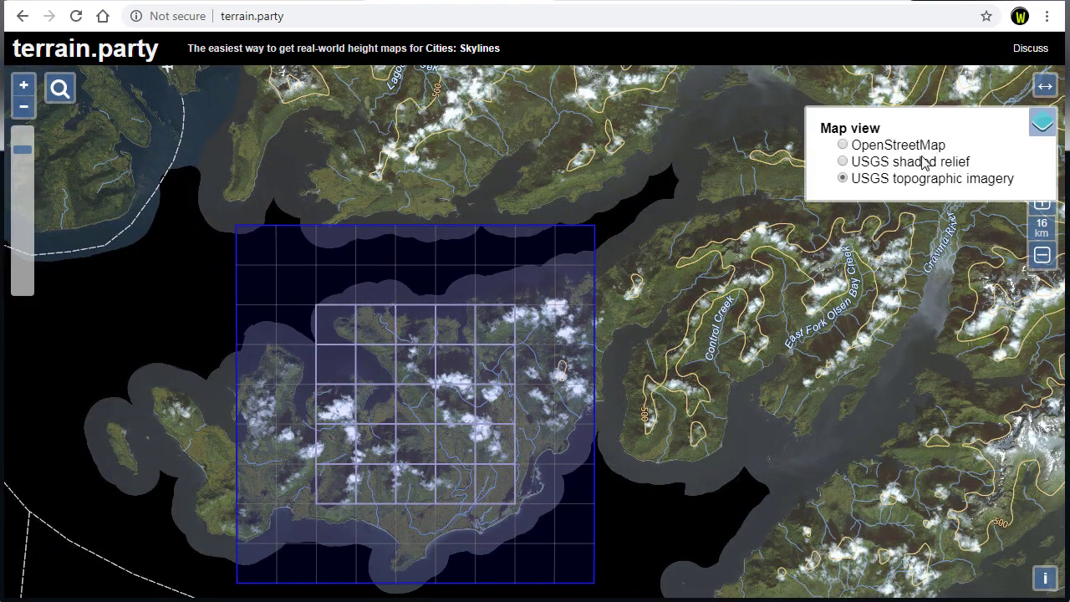
left_click(924, 164)
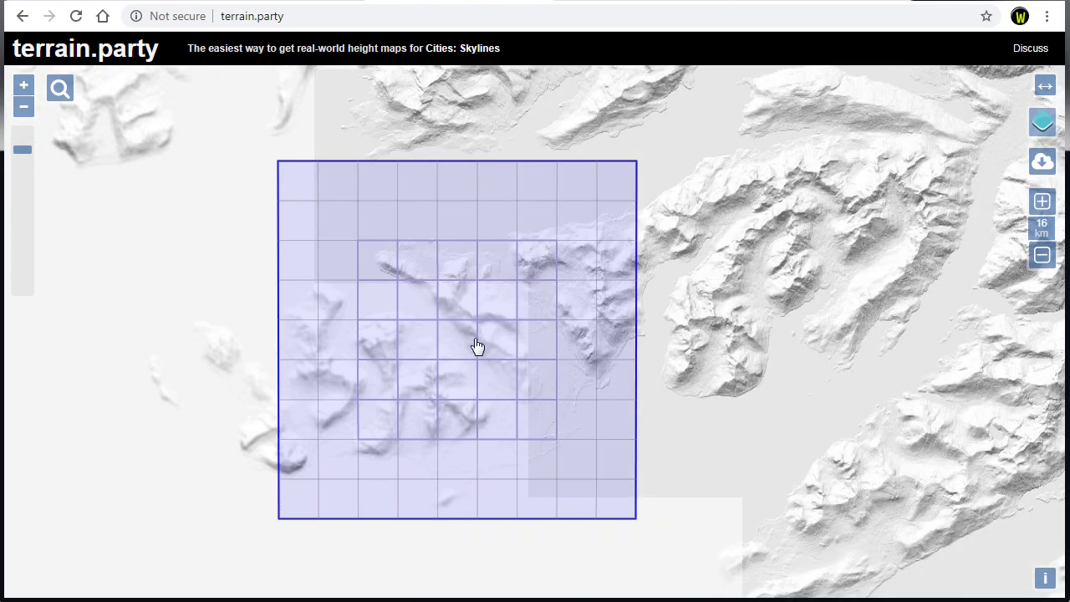
Enlarge the selection square to 25 km and place it over the mountainous inlets east of the island.
mouse_move(478, 346)
left_mouse_down()
mouse_move(387, 361)
mouse_move(475, 339)
mouse_move(707, 337)
mouse_move(699, 324)
left_mouse_up()
scroll(668, 348, "down", 2)
left_click(1042, 202)
left_click(1042, 202)
left_click(1042, 202)
left_click(1041, 203)
left_click(1042, 202)
left_click(1041, 203)
left_click(1041, 202)
left_click(1041, 202)
left_click(1042, 202)
left_click_drag(700, 356, 723, 371)
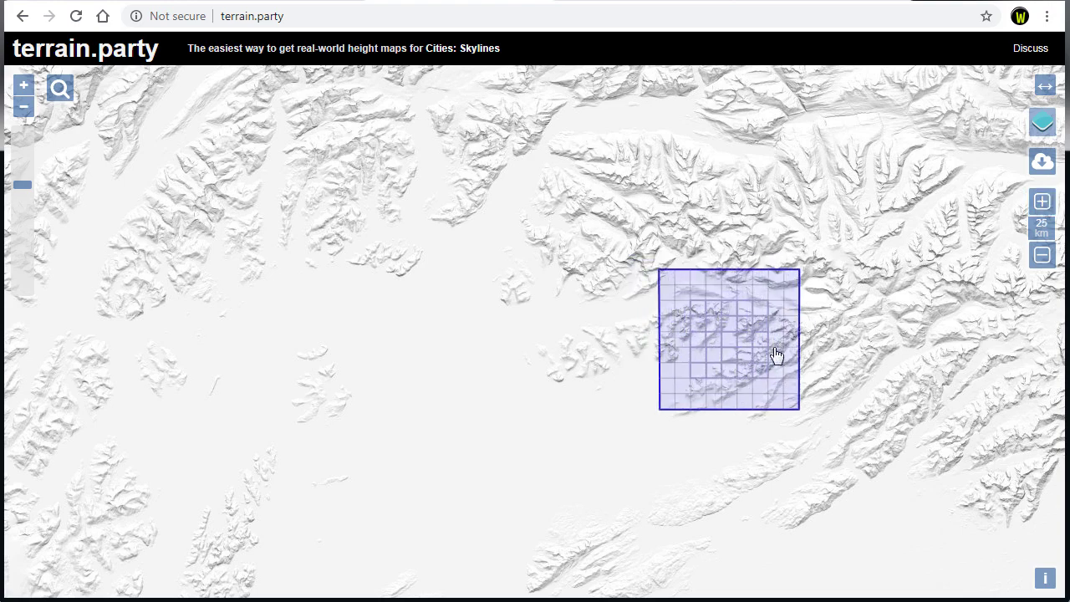
Show the 25 km selection around the Gravina River in USGS topographic imagery, and open and dismiss the height map download prompt.
mouse_move(1036, 134)
left_click(960, 178)
left_click_drag(823, 382, 721, 403)
scroll(666, 370, "up", 1)
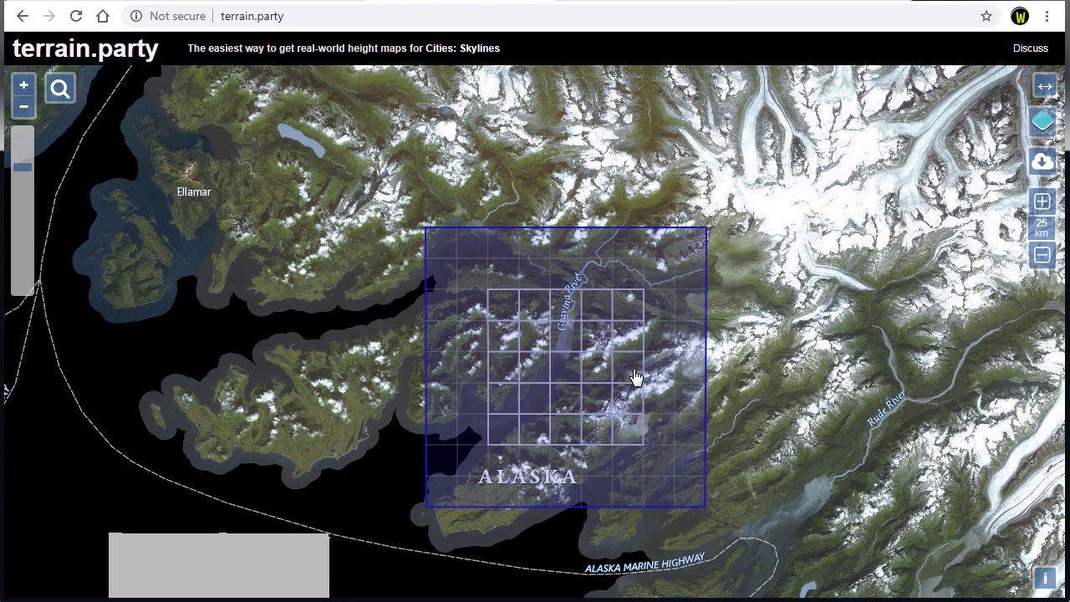
left_click(1042, 161)
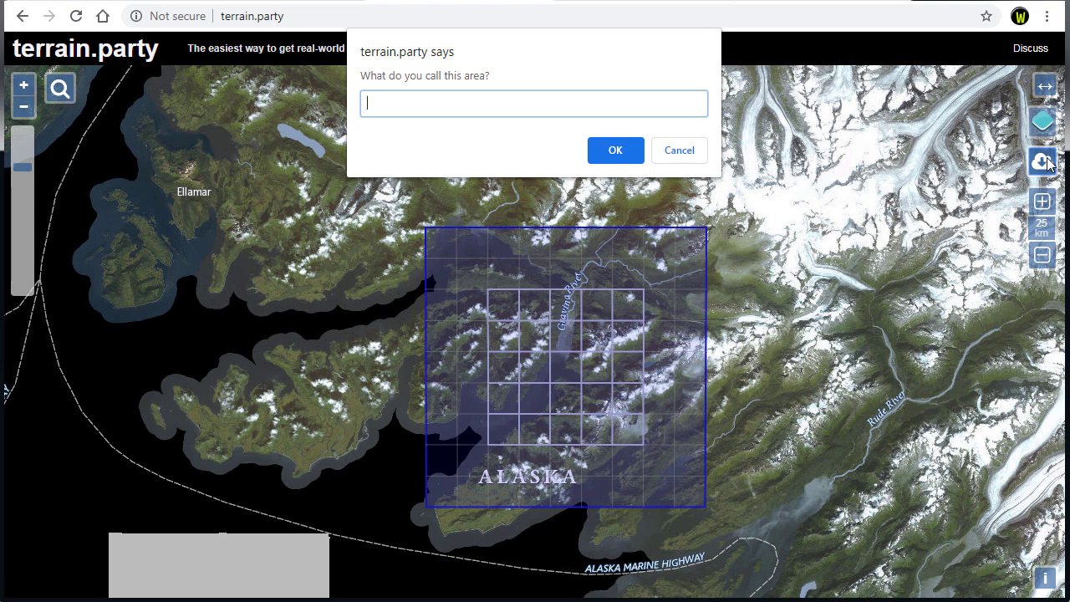
left_click(683, 152)
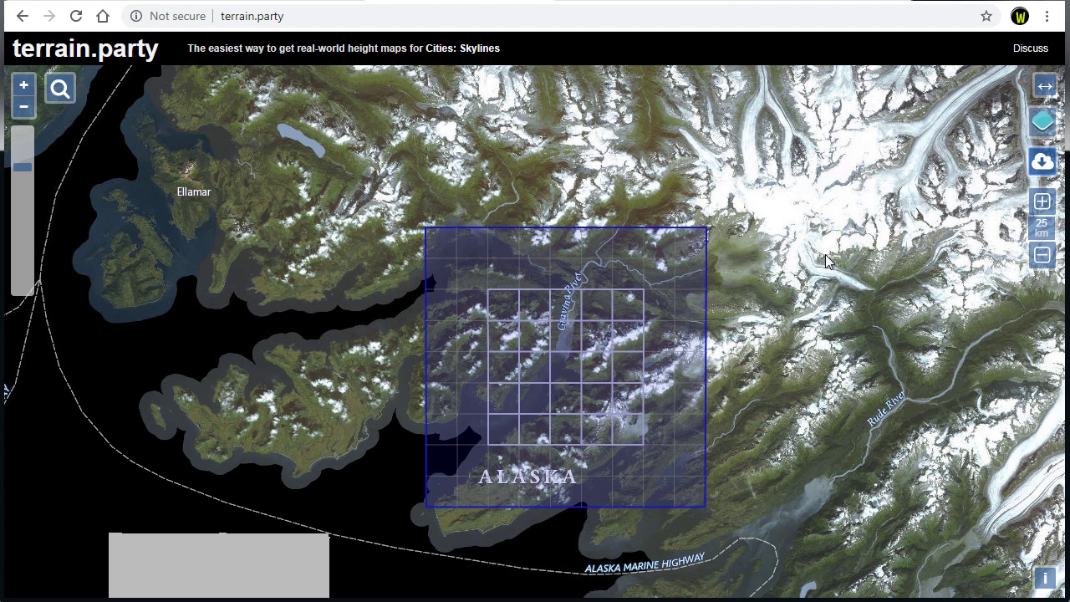
Switch to Google Maps, change from satellite to the standard map, and centre it on the coast between Juneau and Vancouver.
left_click(629, 3)
scroll(832, 466, "down", 2)
scroll(833, 466, "down", 5)
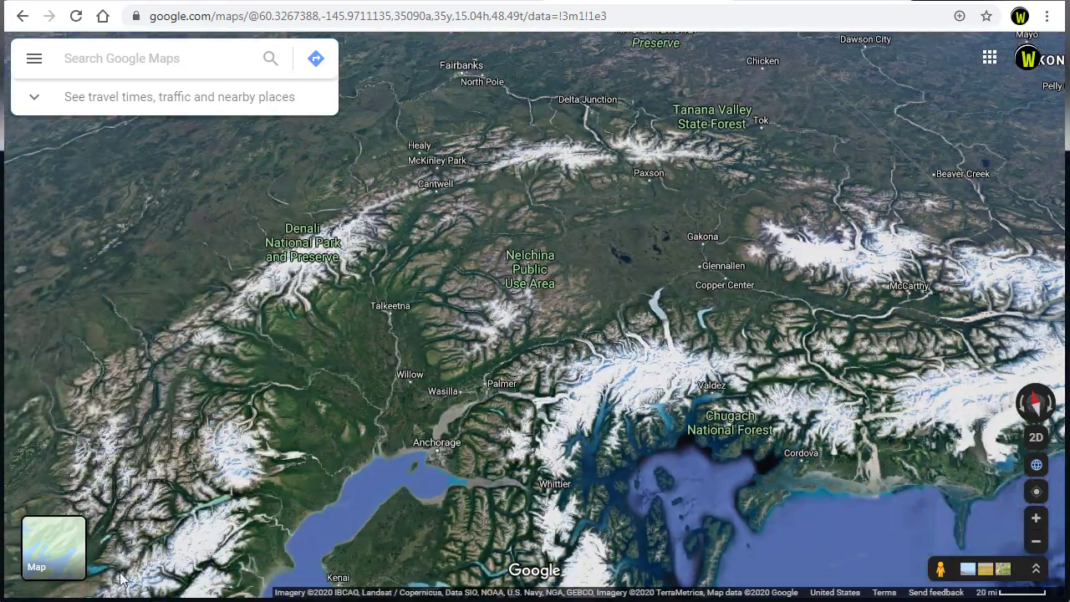
scroll(680, 527, "down", 10)
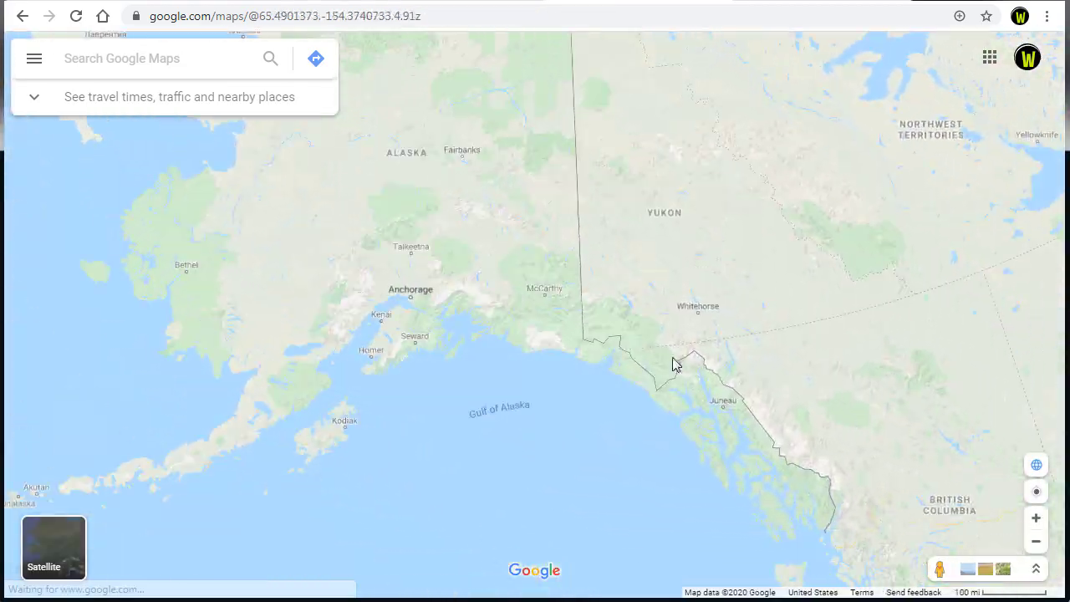
left_click_drag(846, 389, 714, 279)
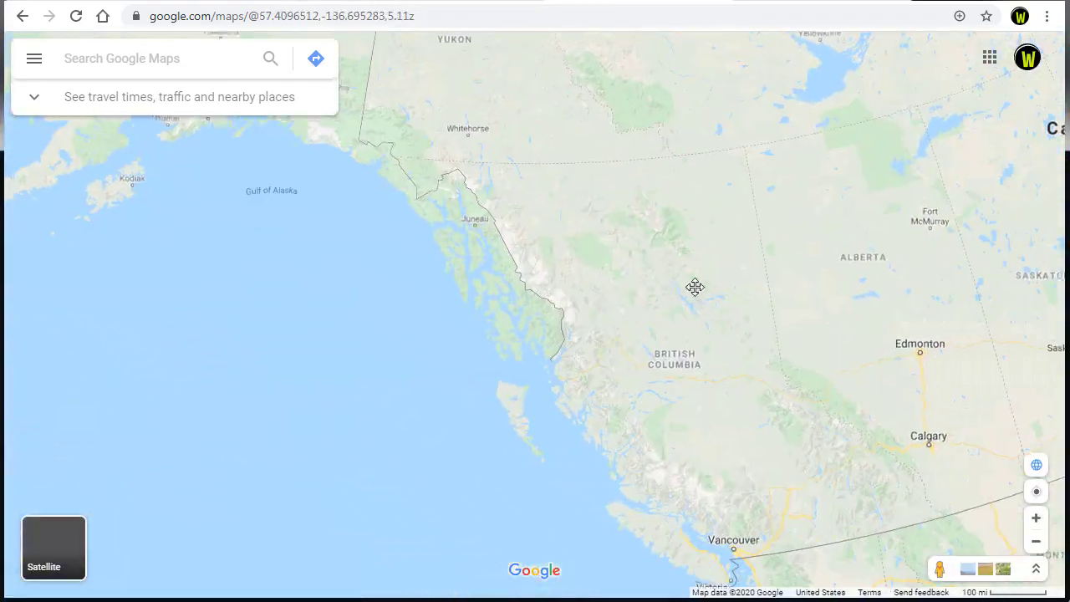